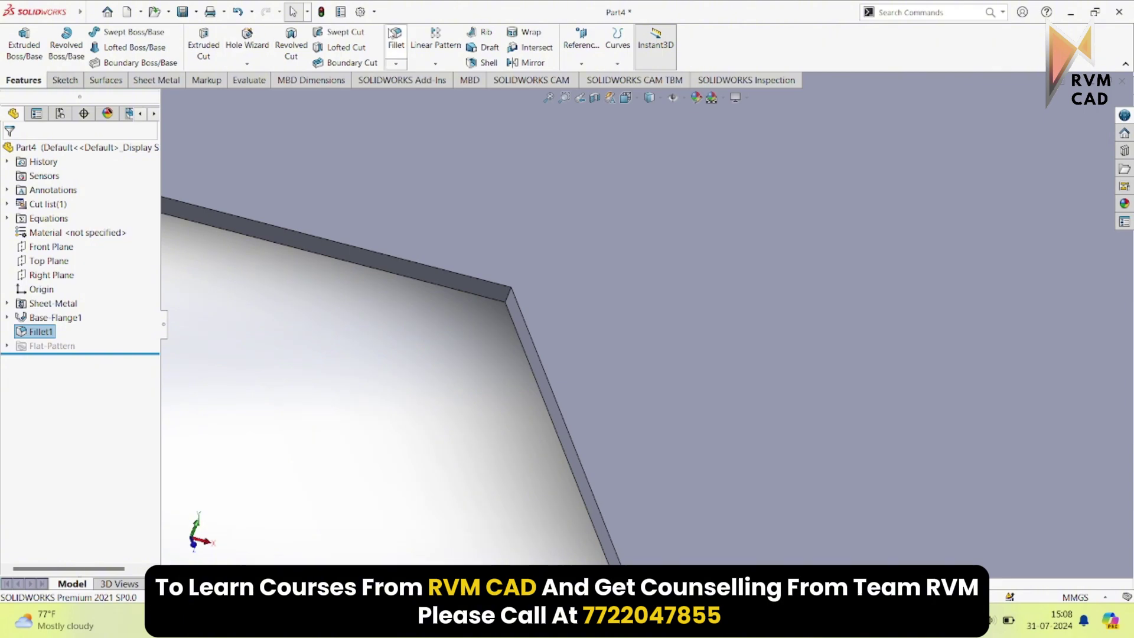
Fillet the inner corner edge of the sheet-metal plate's larger notch with a 30 mm radius.
click(396, 37)
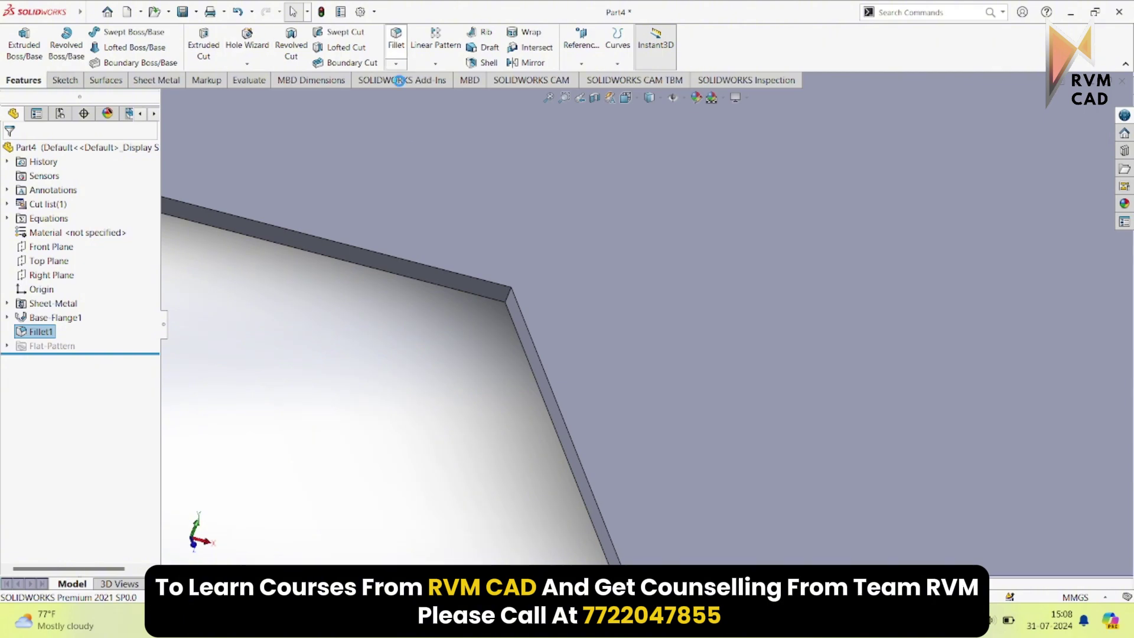
click(508, 296)
text(30)
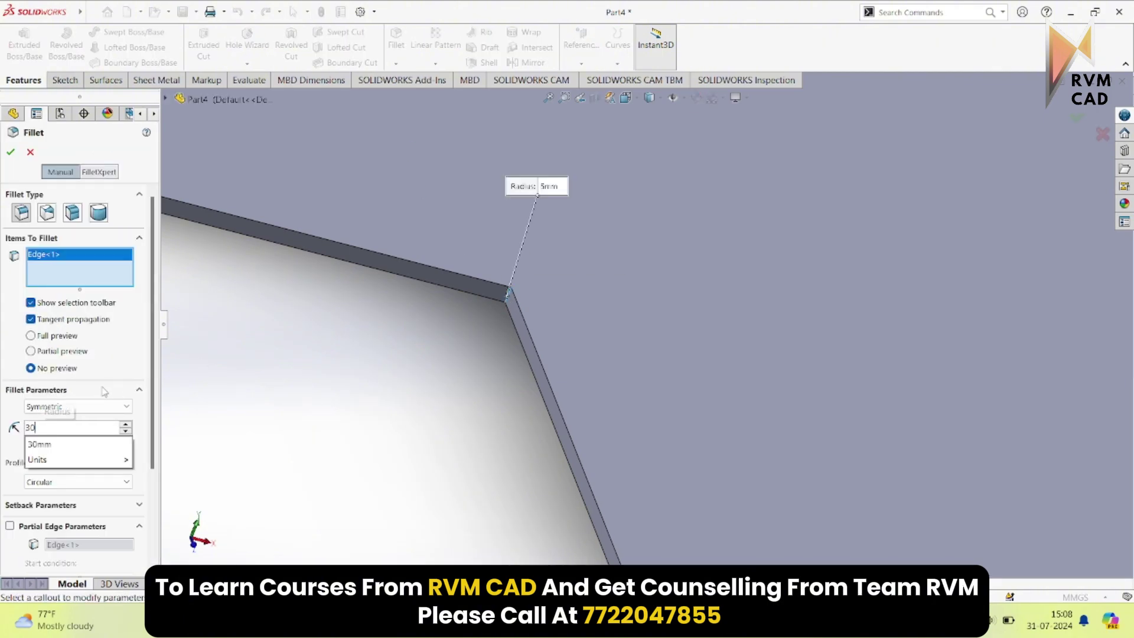
key(Return)
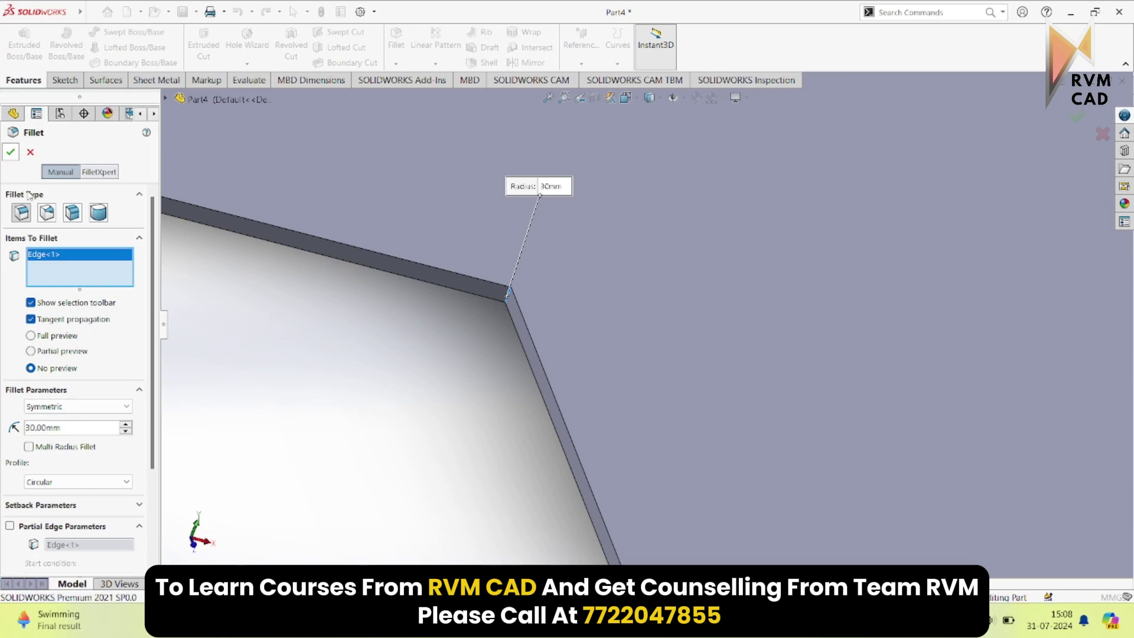
click(11, 153)
scroll(514, 357, up, 5)
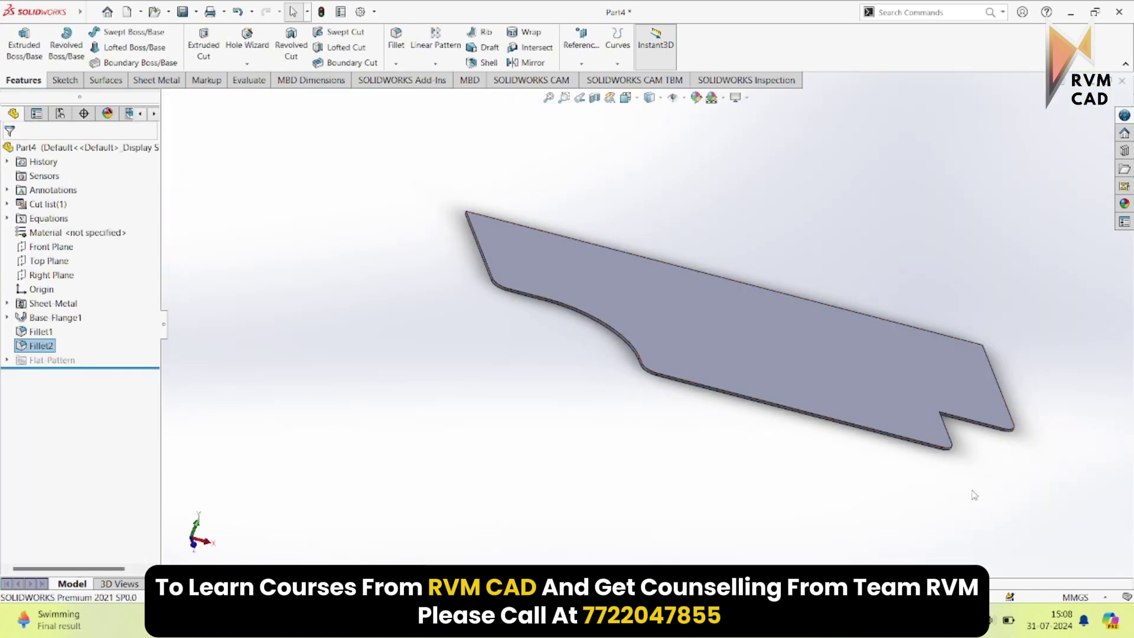
Fillet the inner corner edge of the plate's smaller notch with a 15 mm radius.
middle_drag(976, 495, 845, 420)
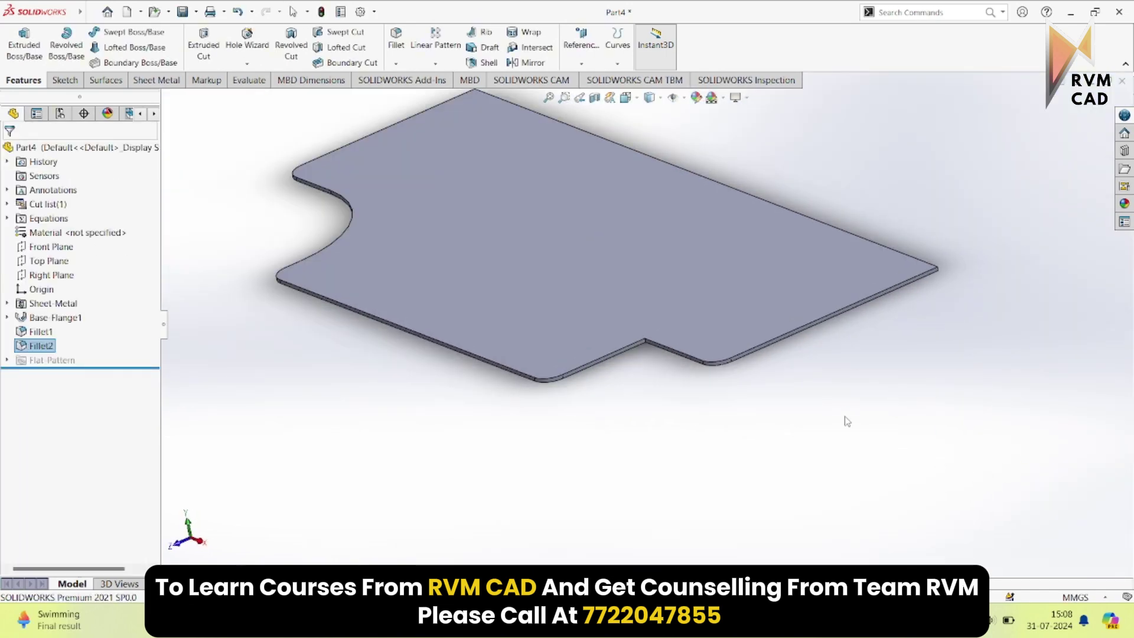
scroll(650, 369, down, 5)
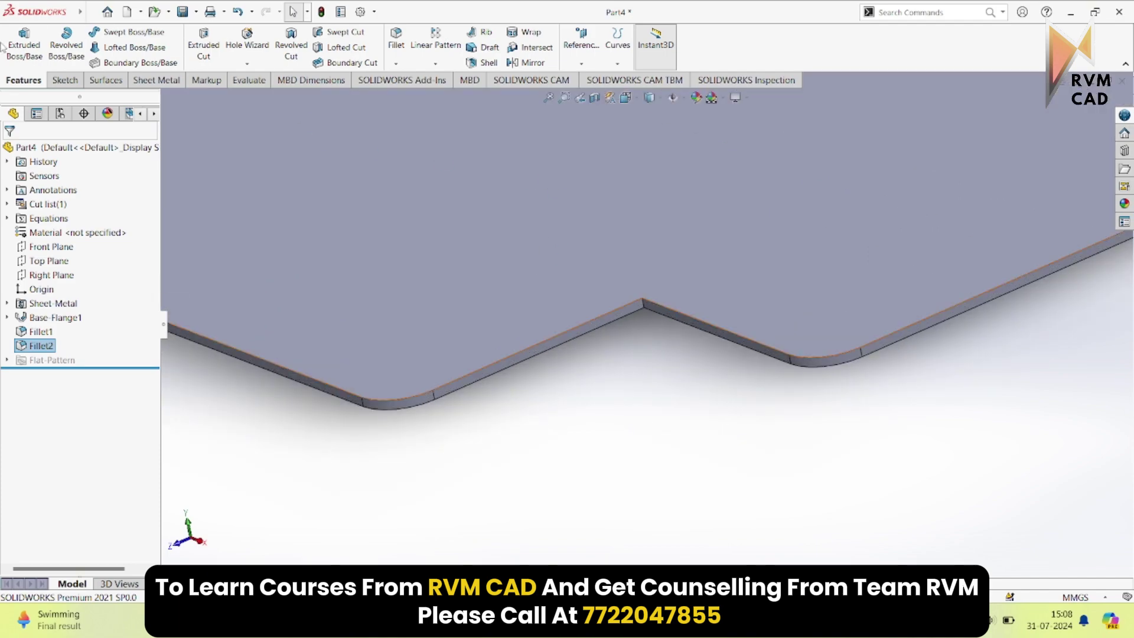
click(396, 39)
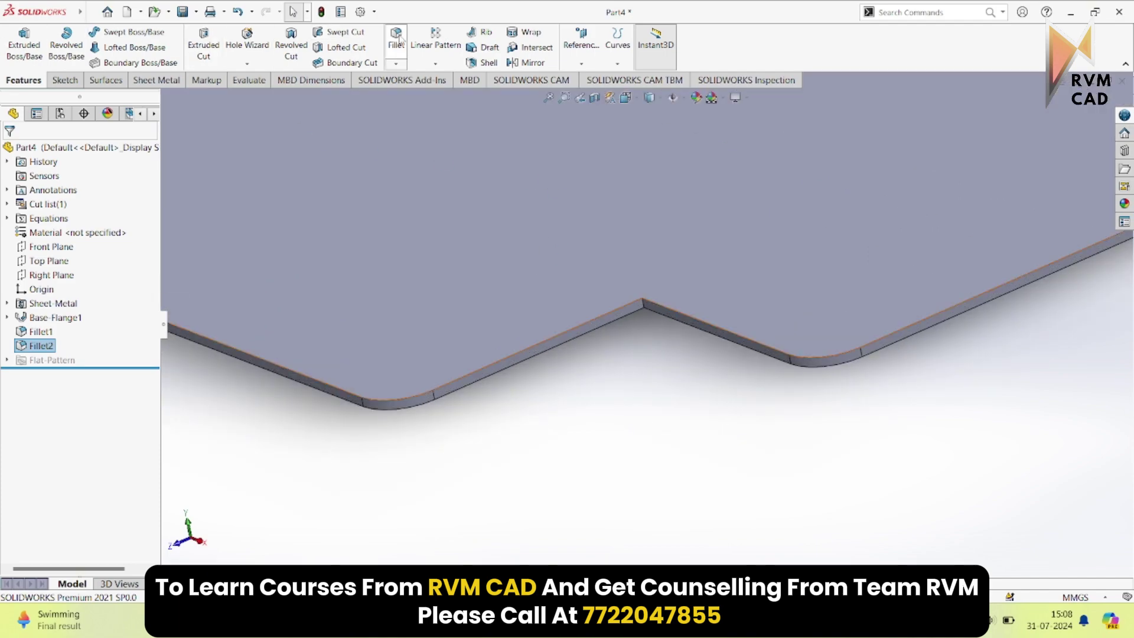
click(644, 309)
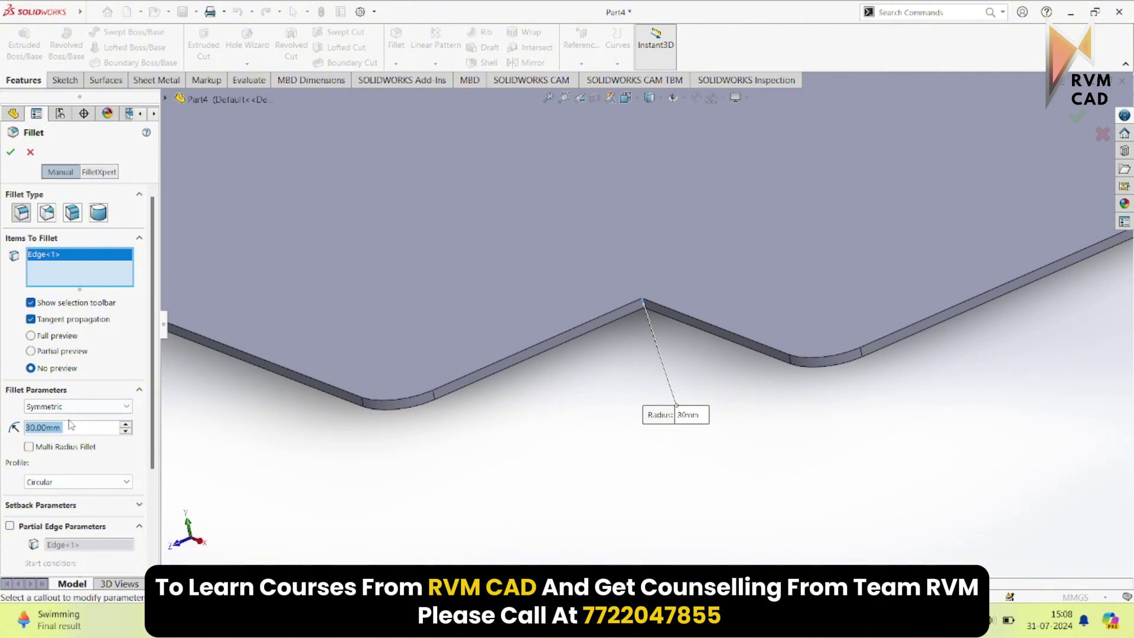
text(15)
key(Return)
click(10, 152)
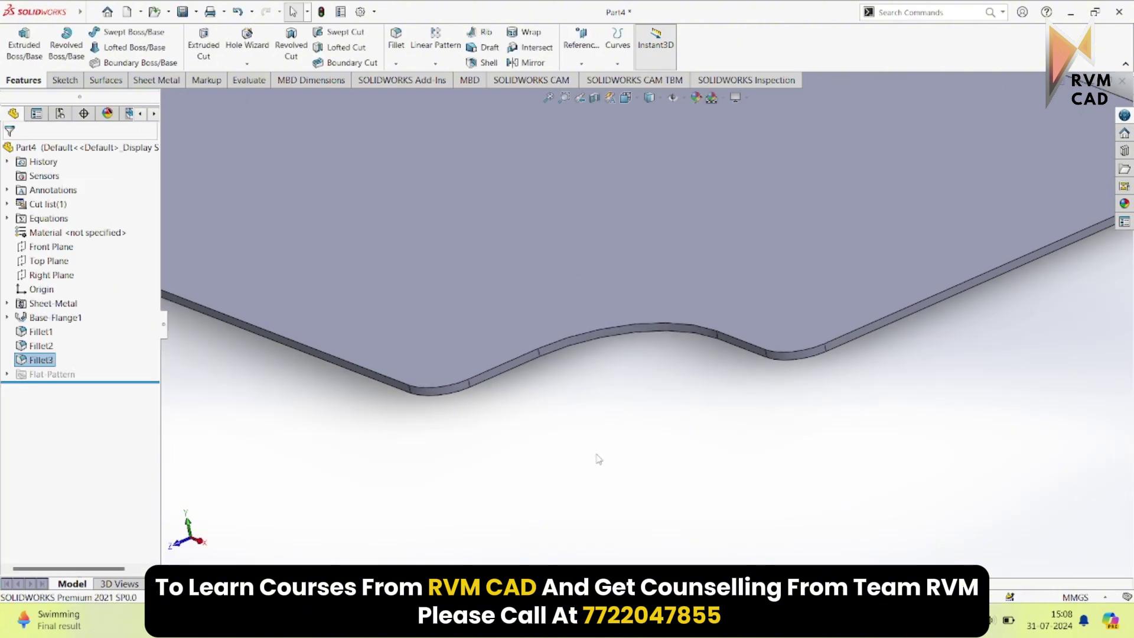
Switch to the PDF workbook in the browser and examine the bracket's isometric view and upright flange dimensions, then return to SOLIDWORKS.
scroll(599, 459, up, 5)
middle_drag(424, 440, 453, 423)
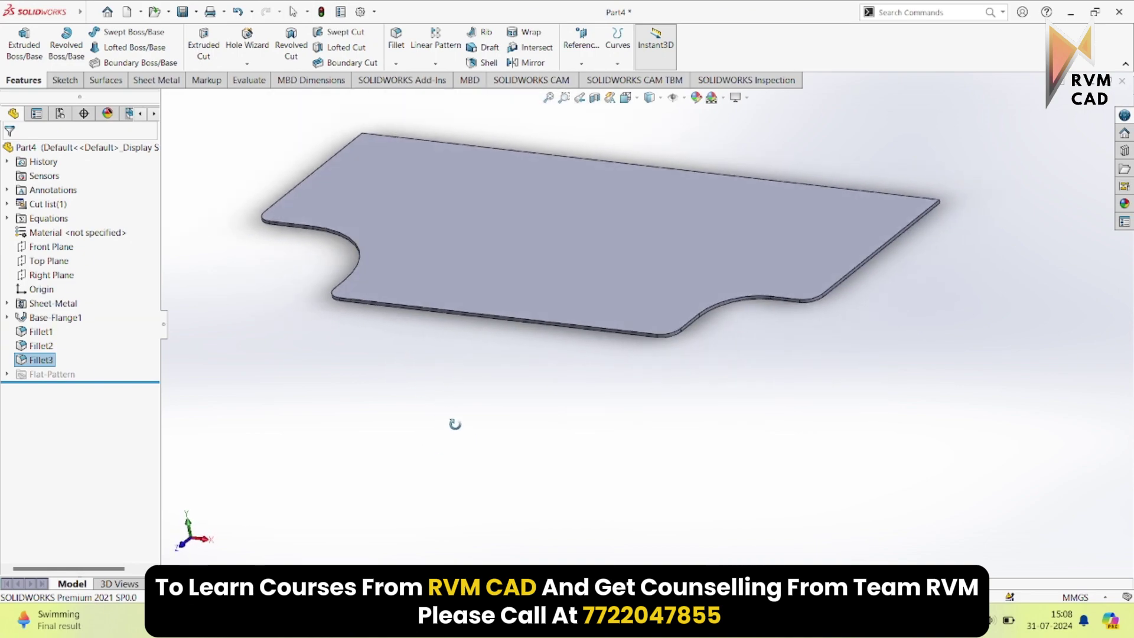
key(alt+Tab)
scroll(580, 476, up, 4)
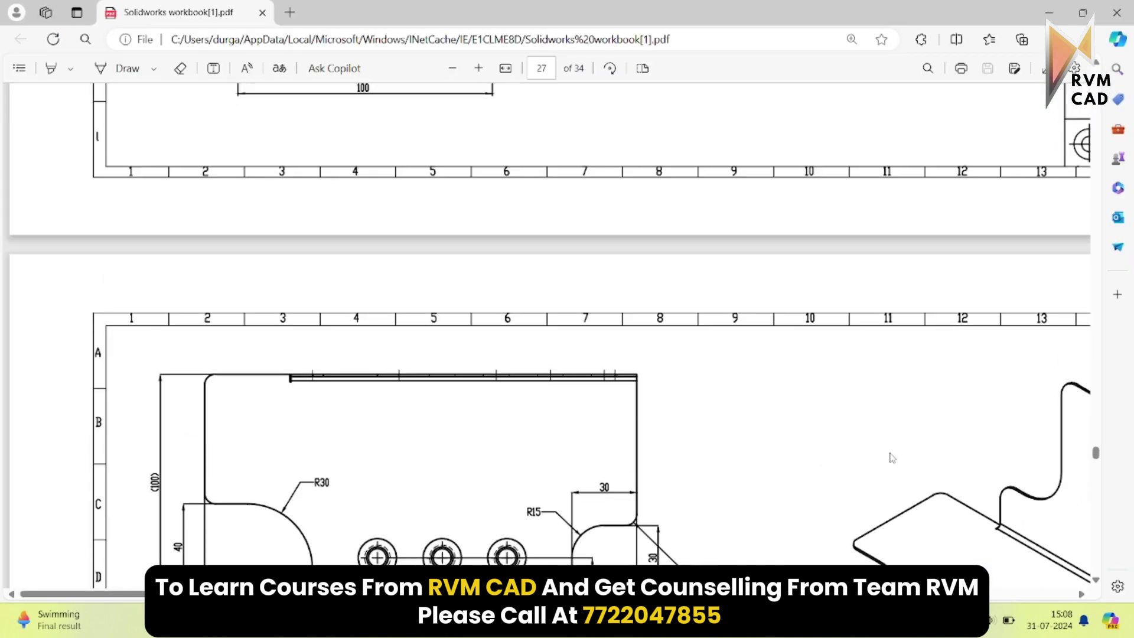
scroll(867, 309, right, 4)
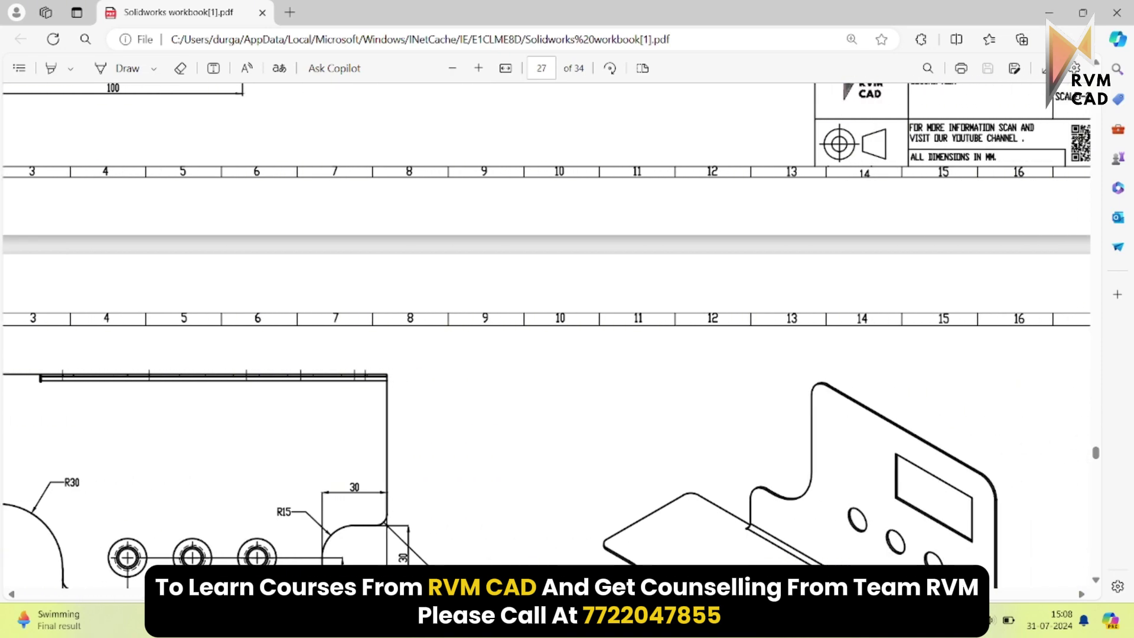
scroll(868, 309, down, 5)
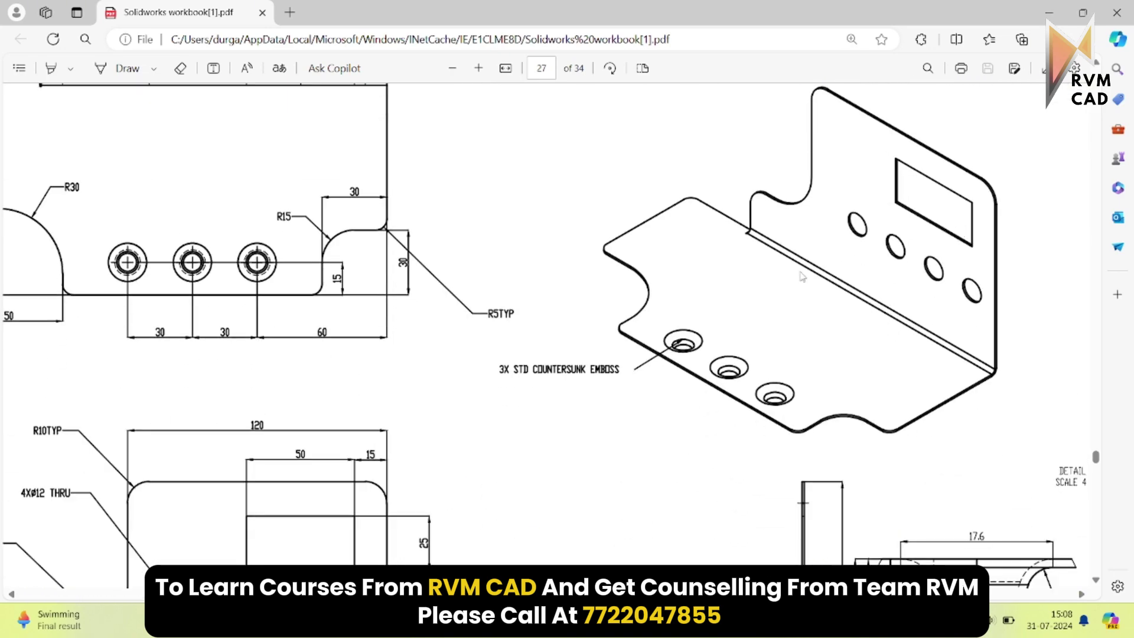
scroll(651, 364, down, 4)
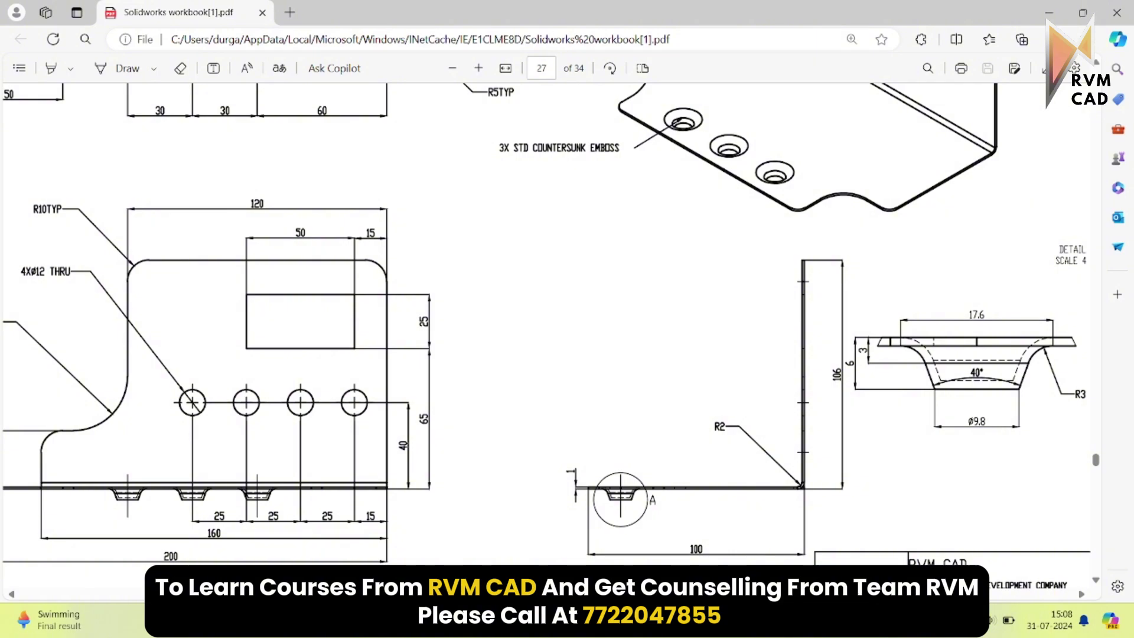
scroll(547, 335, left, 2)
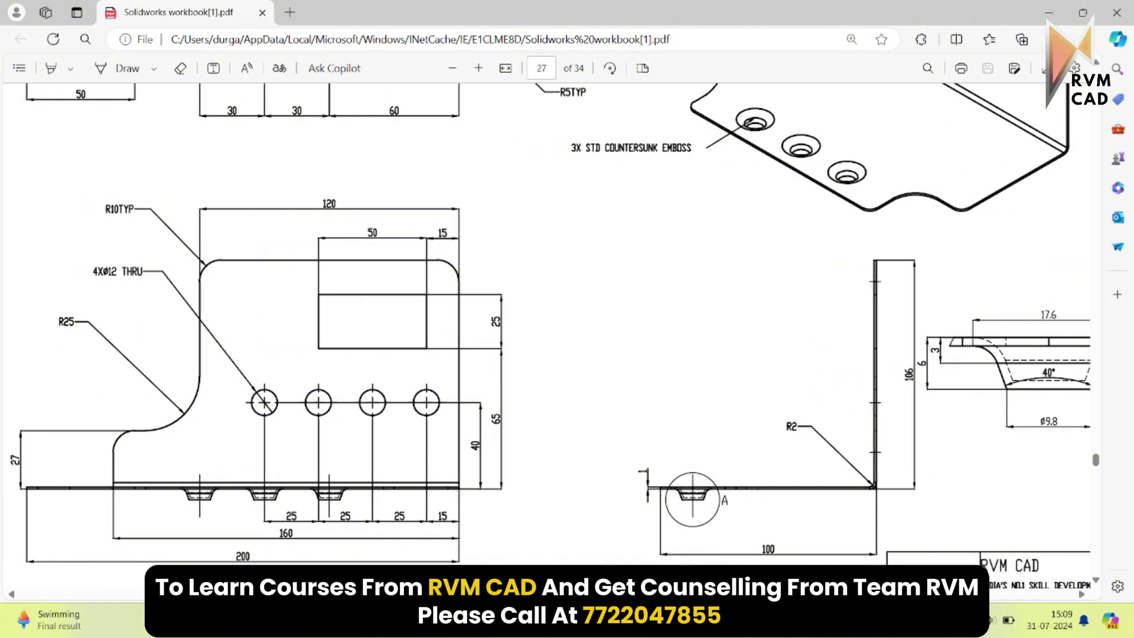
key(alt+Tab)
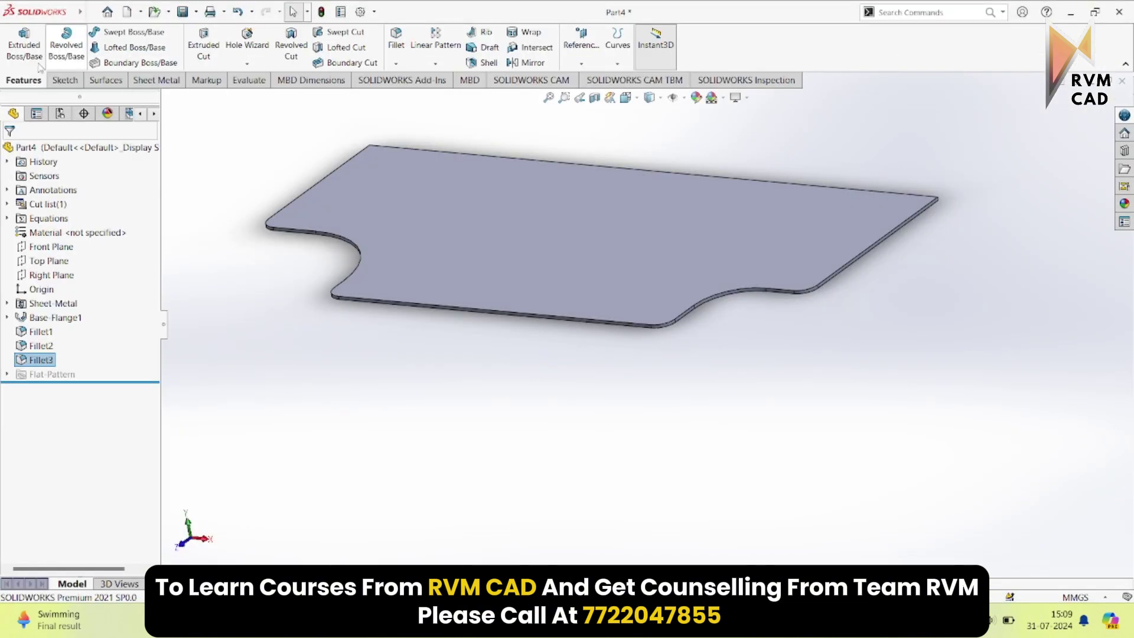
Place an upward 90-degree edge flange about 23 mm long on the plate's long straight edge opposite the notches.
click(153, 84)
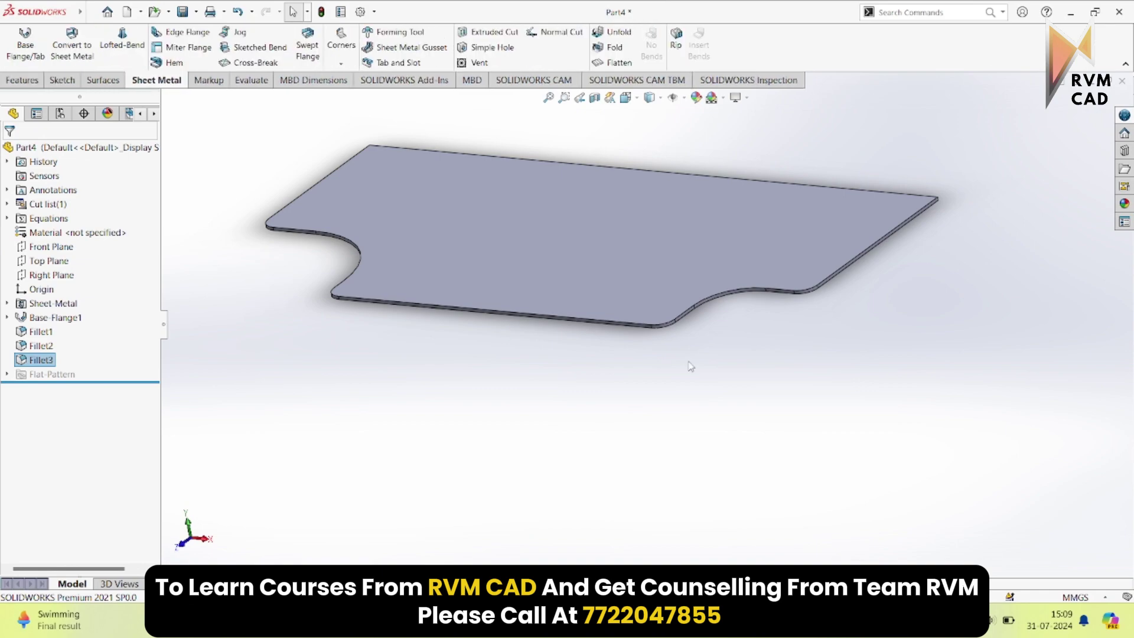
middle_drag(691, 366, 600, 374)
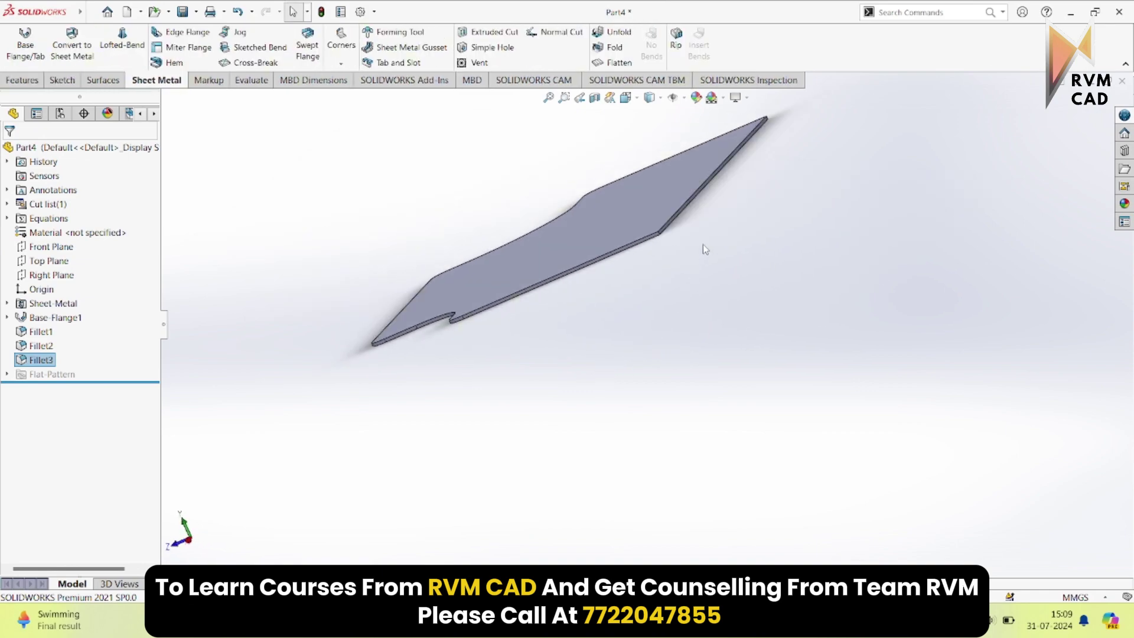
middle_drag(705, 249, 620, 291)
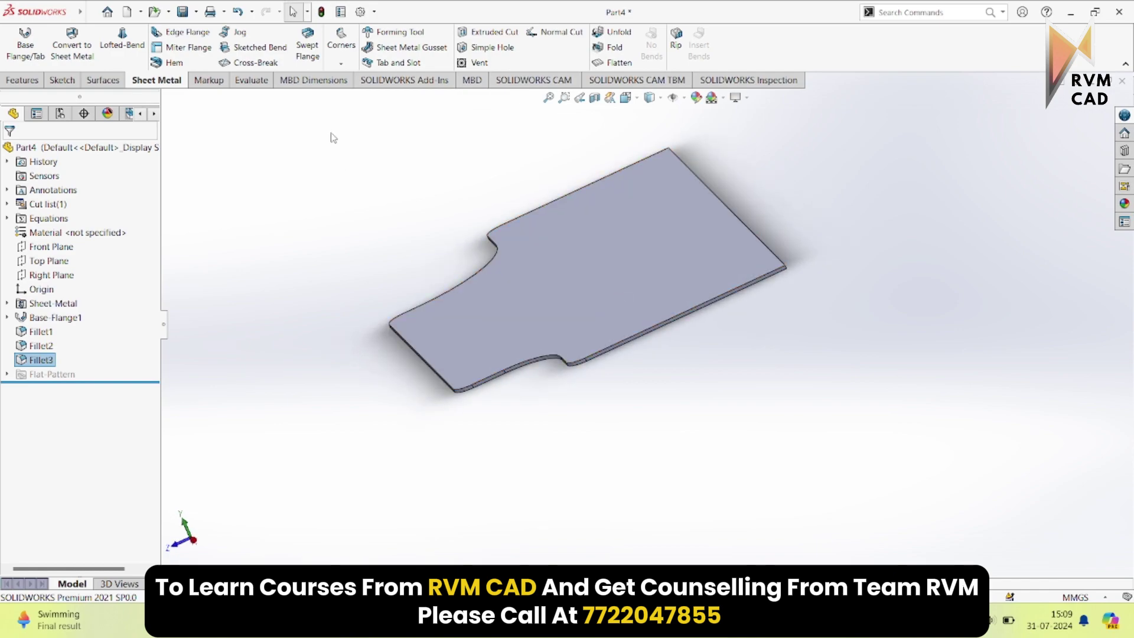
click(185, 33)
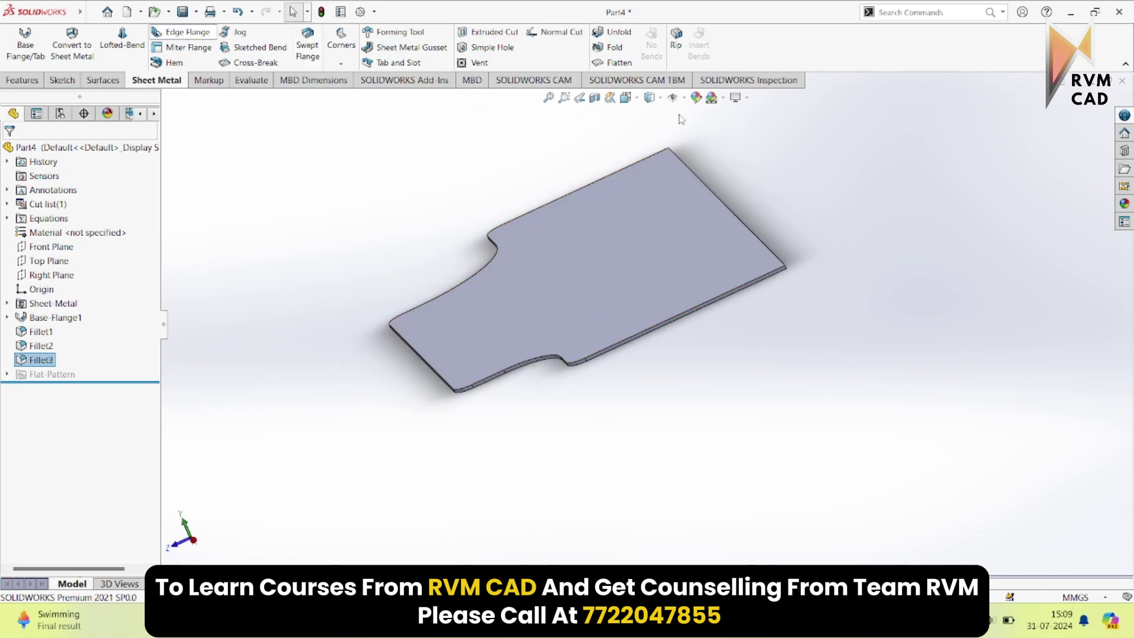
click(720, 204)
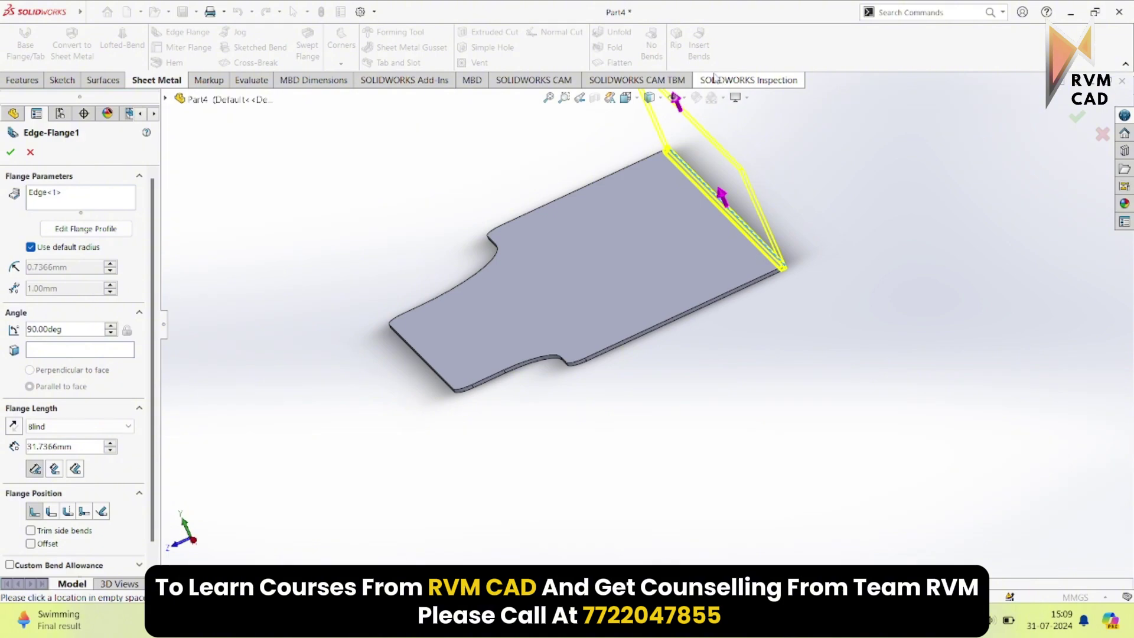
click(721, 148)
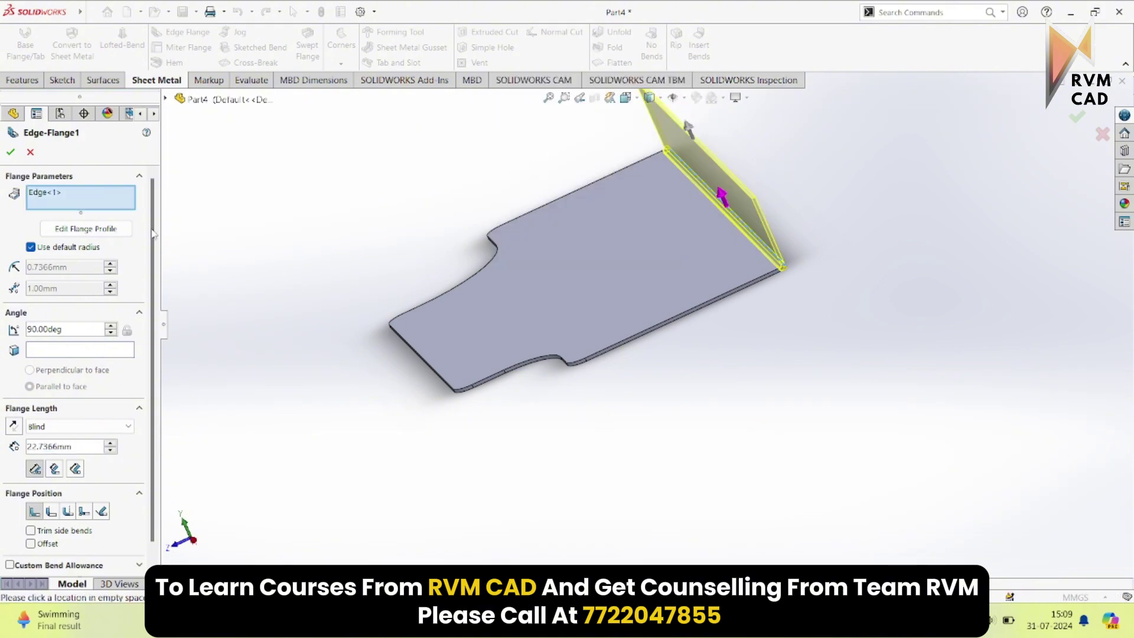
Open the edge flange's profile sketch for editing and move the Profile Sketch dialog clear of the model.
click(82, 229)
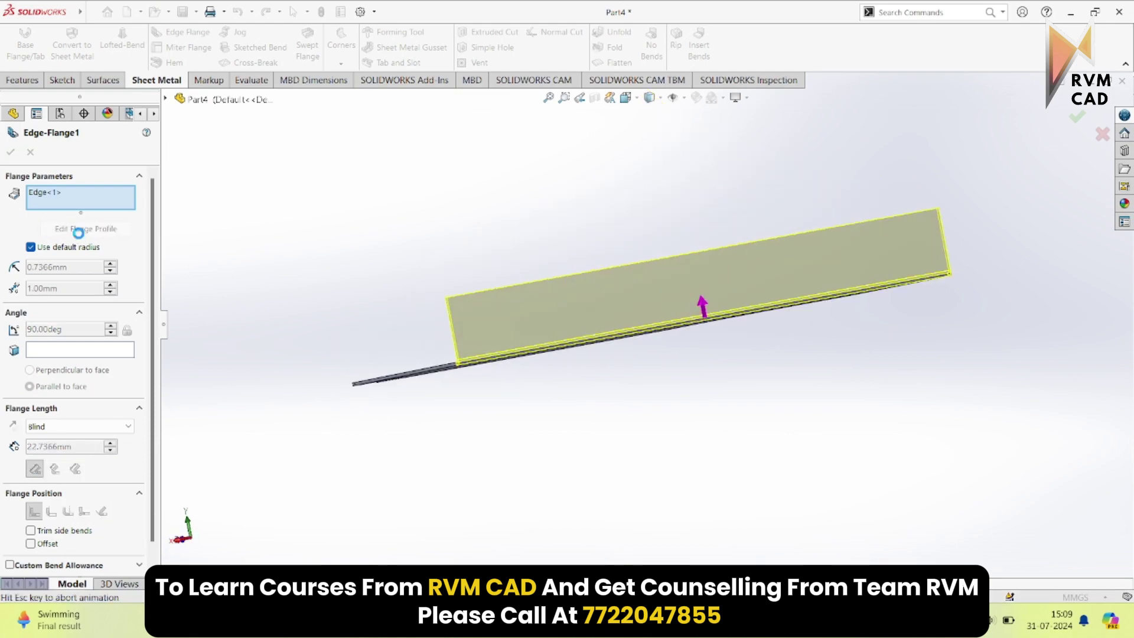
mouse_move(609, 74)
mouse_down()
mouse_move(932, 18)
mouse_move(887, 18)
mouse_up()
mouse_move(276, 391)
middle_down()
mouse_move(313, 395)
mouse_move(301, 400)
mouse_move(296, 380)
mouse_move(324, 380)
mouse_move(405, 410)
middle_up()
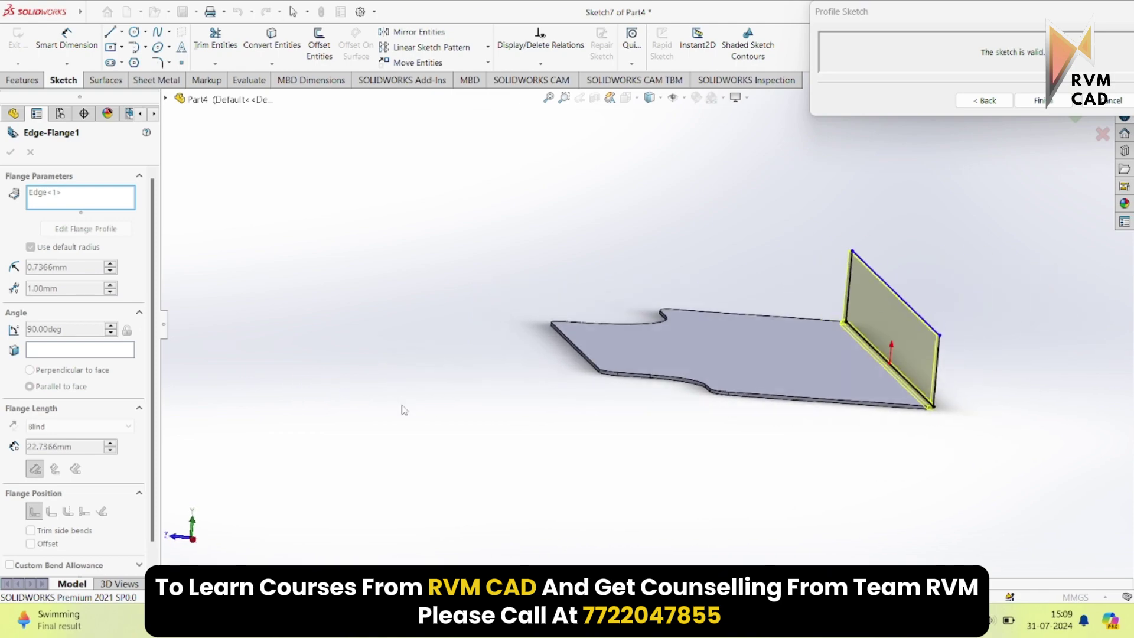
scroll(864, 430, down, 3)
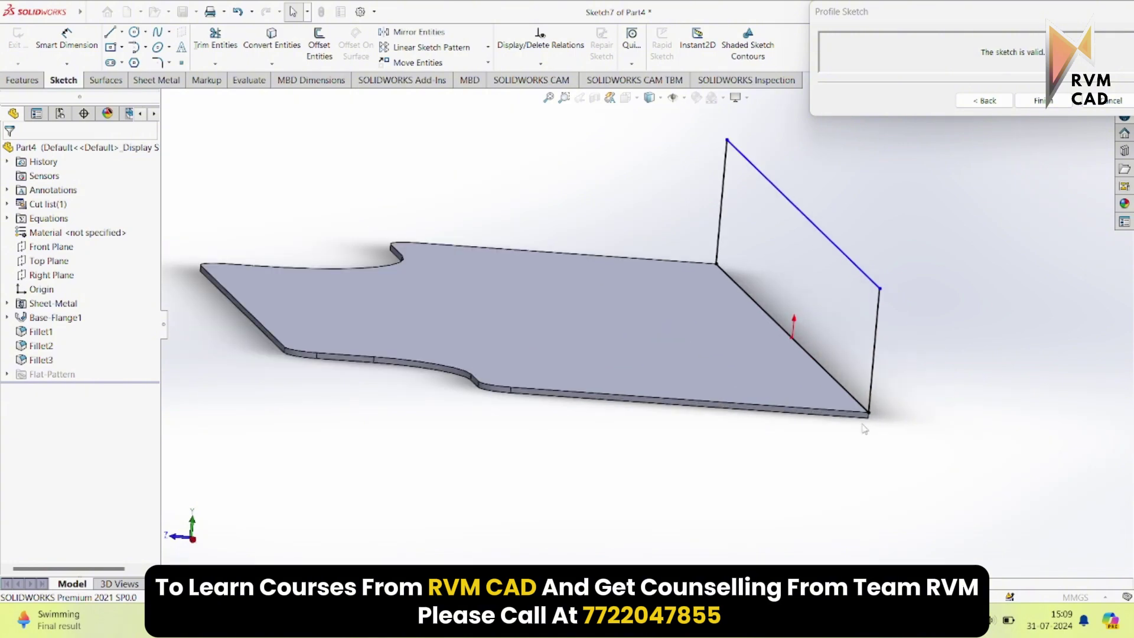
scroll(874, 414, up, 3)
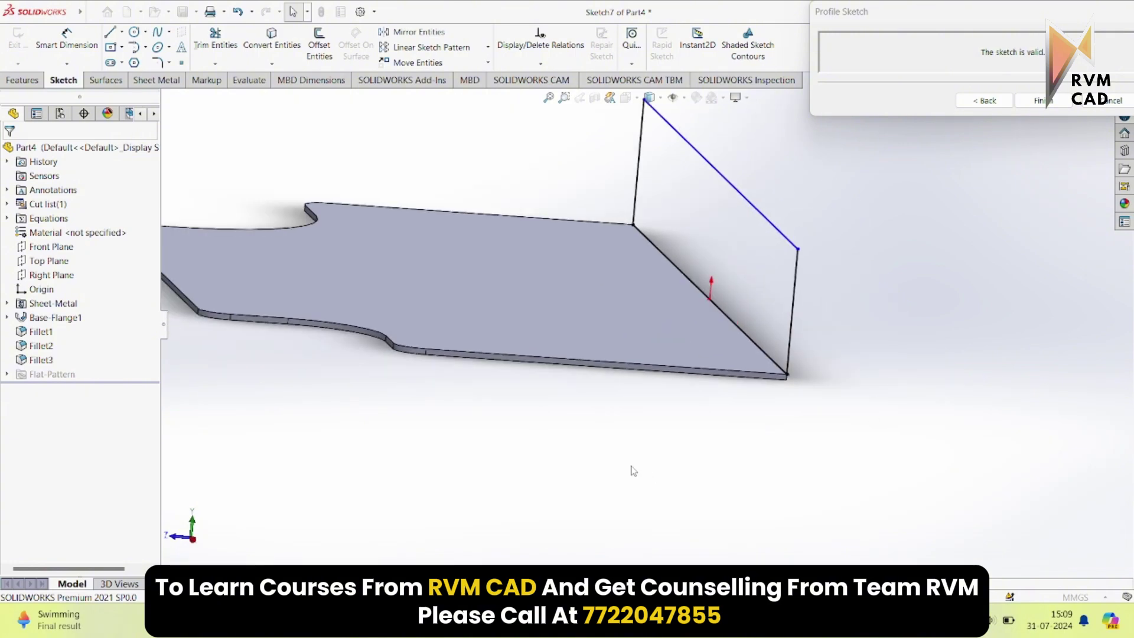
mouse_move(634, 471)
middle_down()
mouse_move(676, 471)
mouse_move(587, 562)
middle_up()
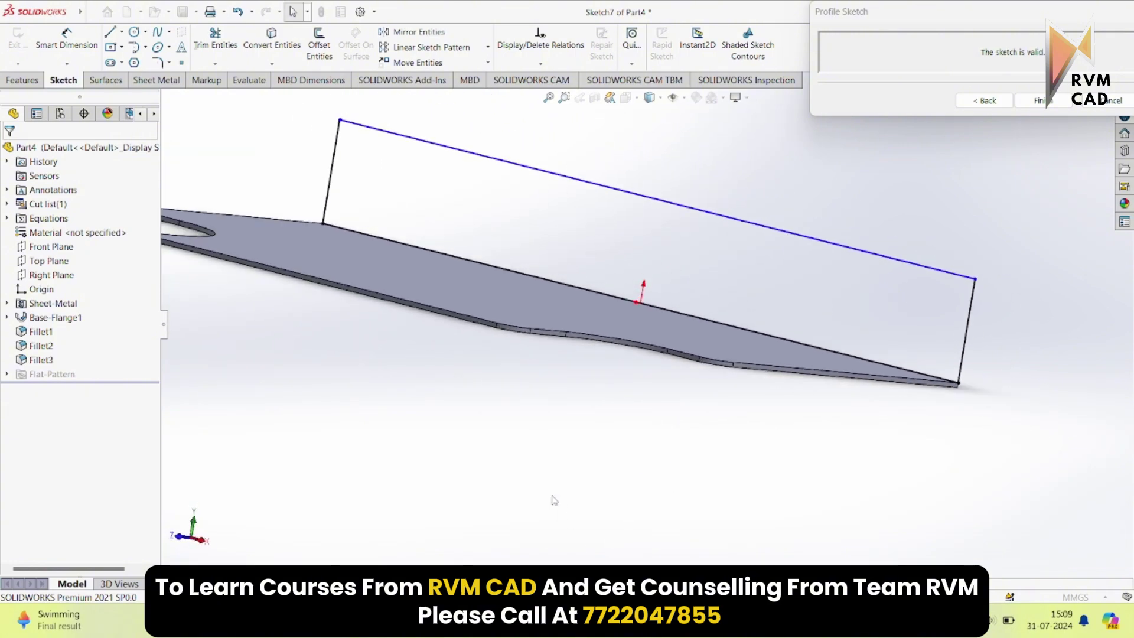
After checking the PDF drawing, sketch two perpendicular lines boxing off the flange profile's lower corner, the vertical one about 8 mm long.
click(549, 526)
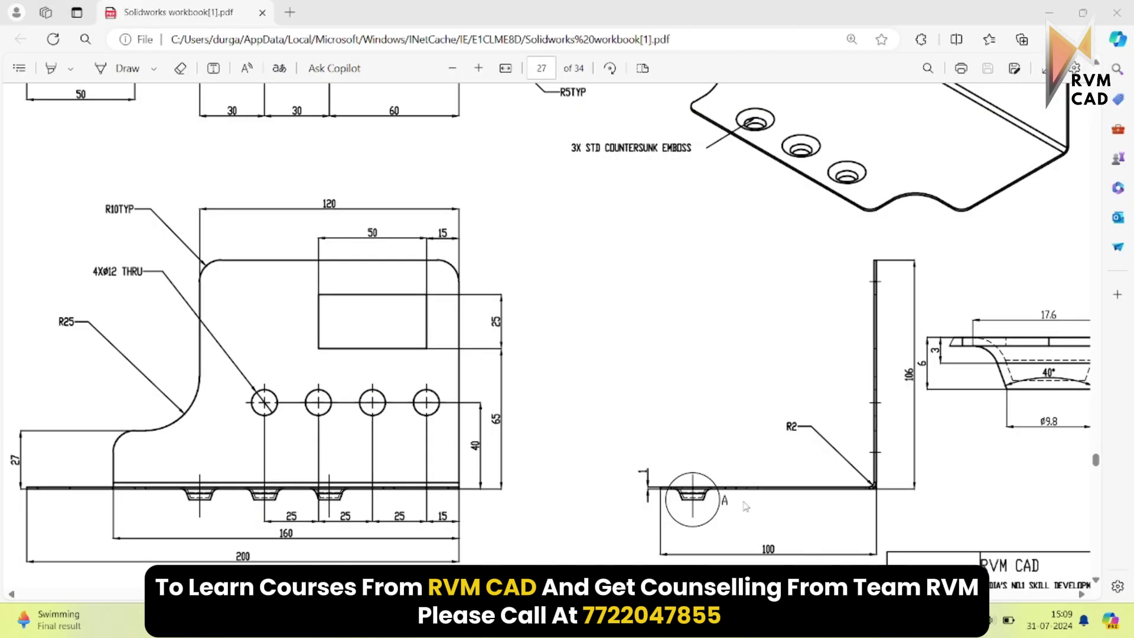
click(734, 625)
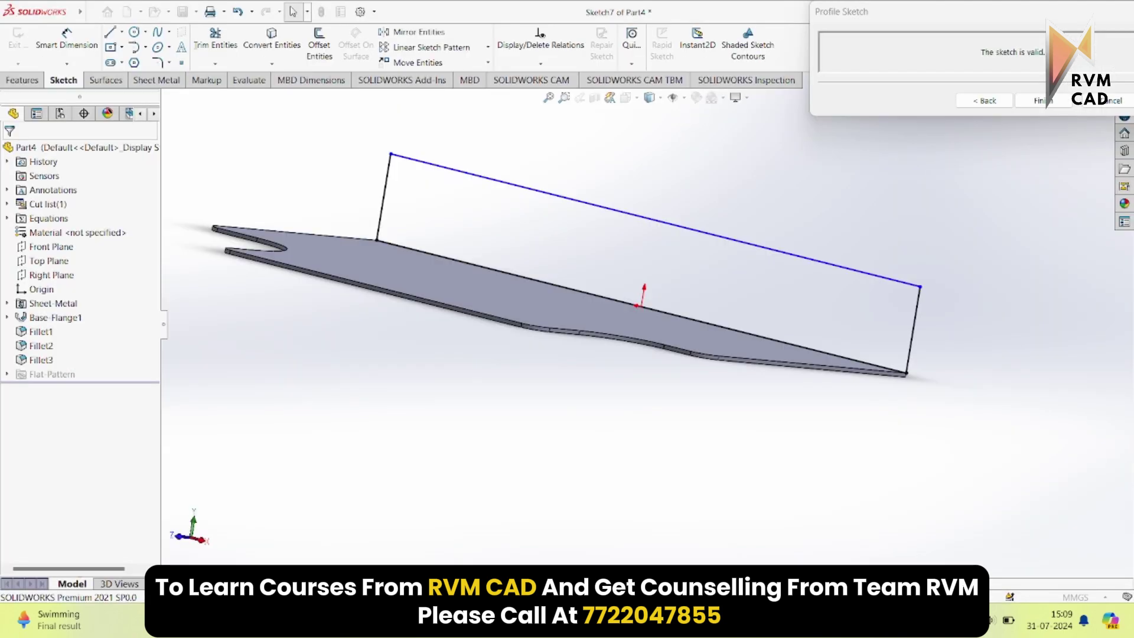
click(109, 32)
scroll(445, 245, down, 5)
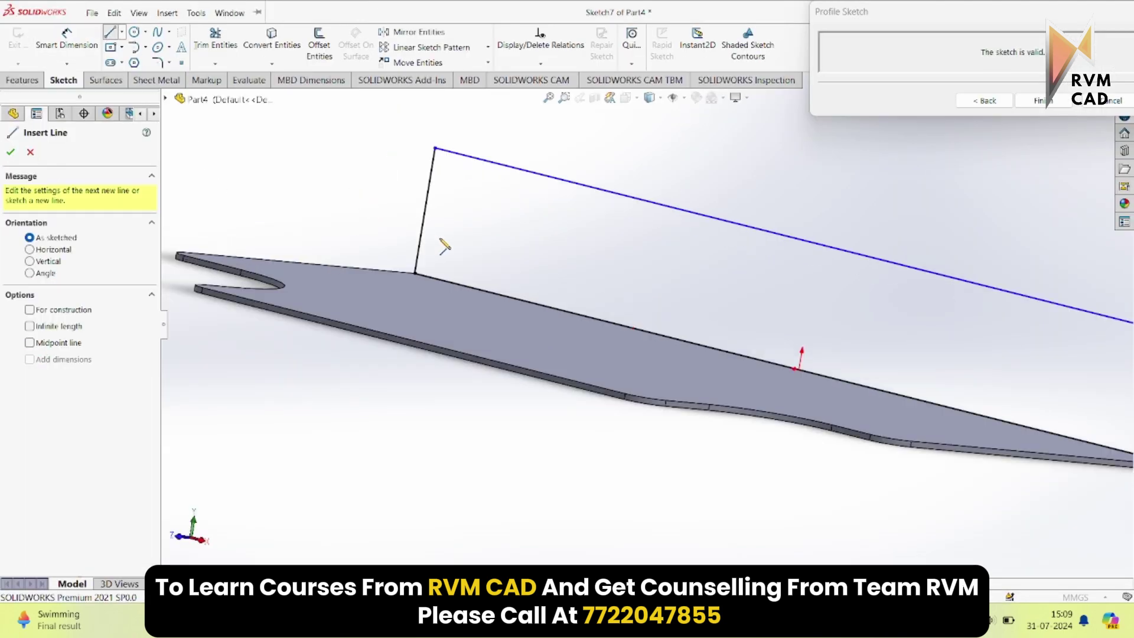
click(439, 222)
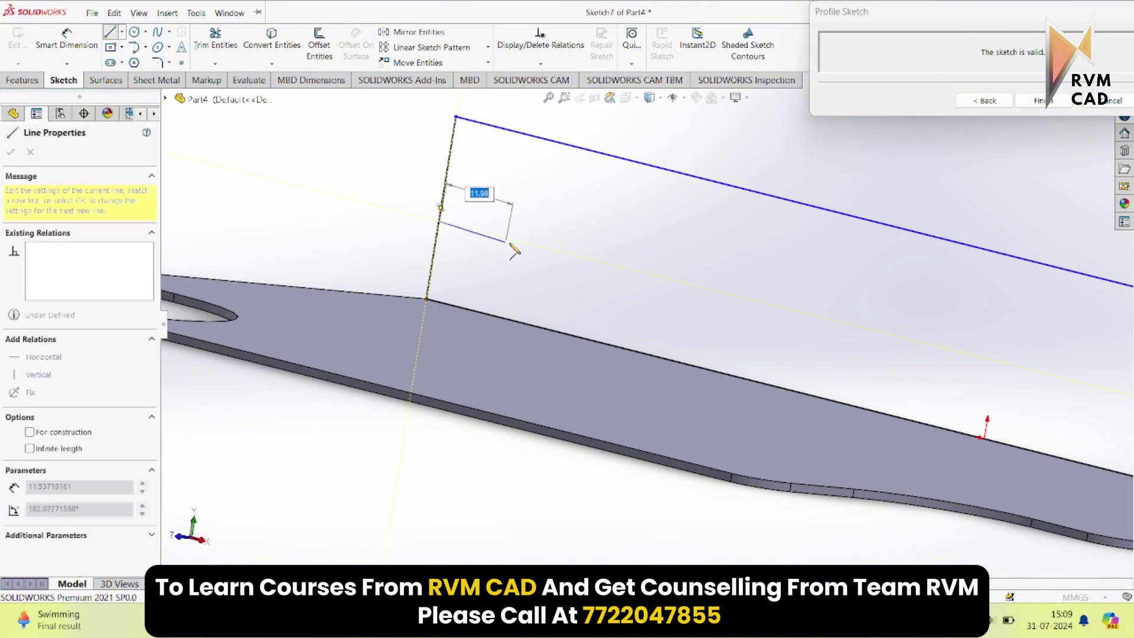
click(521, 242)
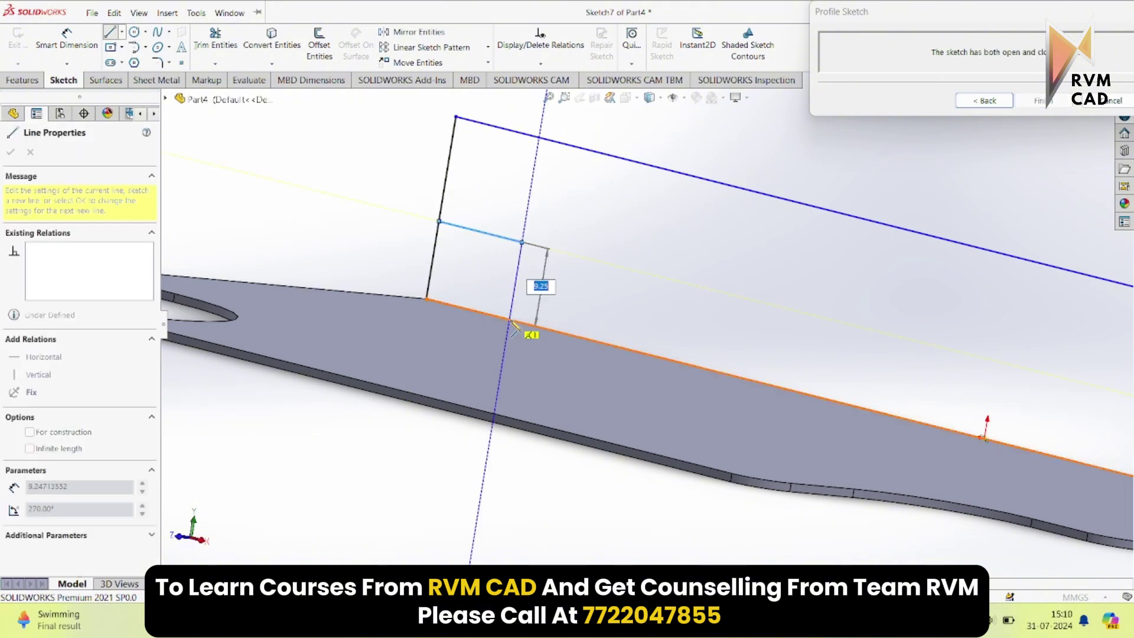
click(512, 322)
key(Escape)
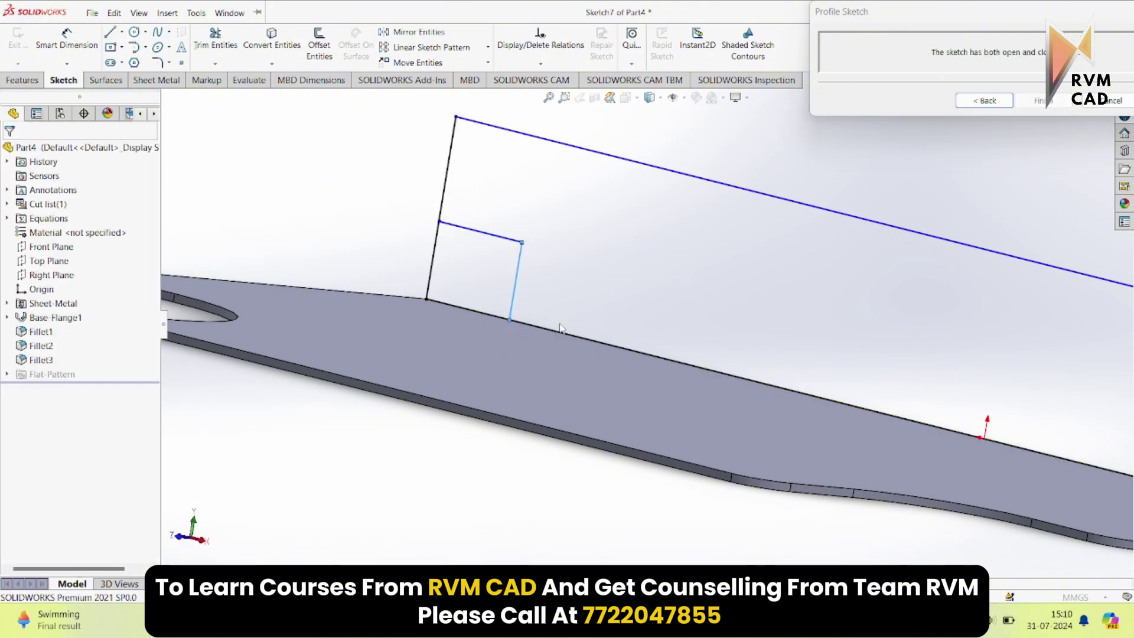
click(230, 12)
click(229, 13)
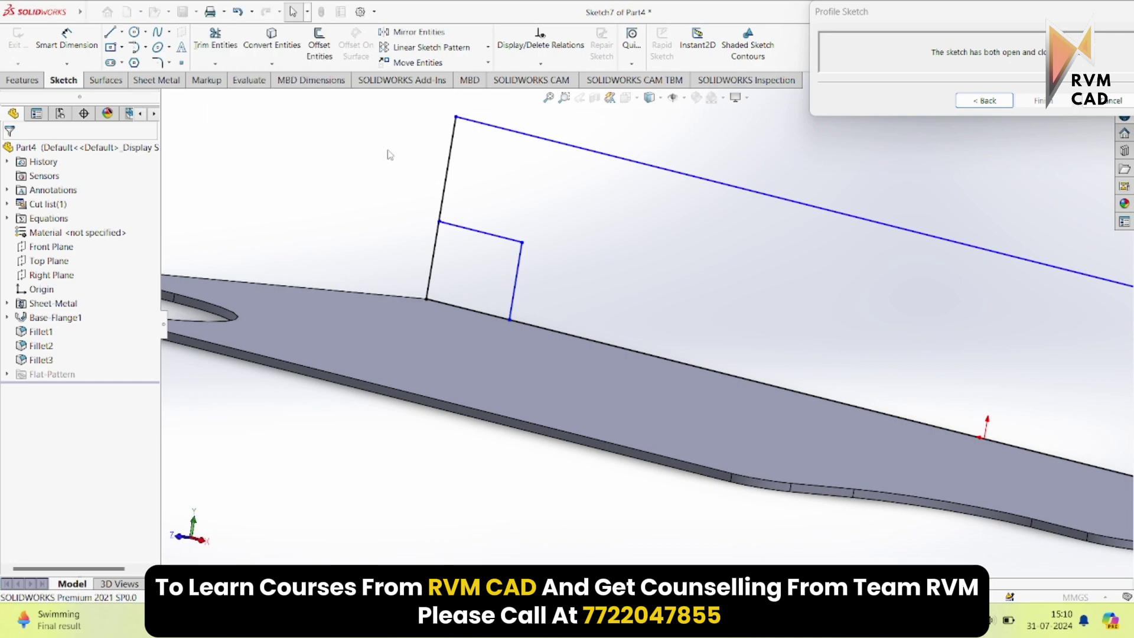
Trim the flange profile's side and base line segments that bound the boxed-off lower corner, using Trim to closest.
click(213, 42)
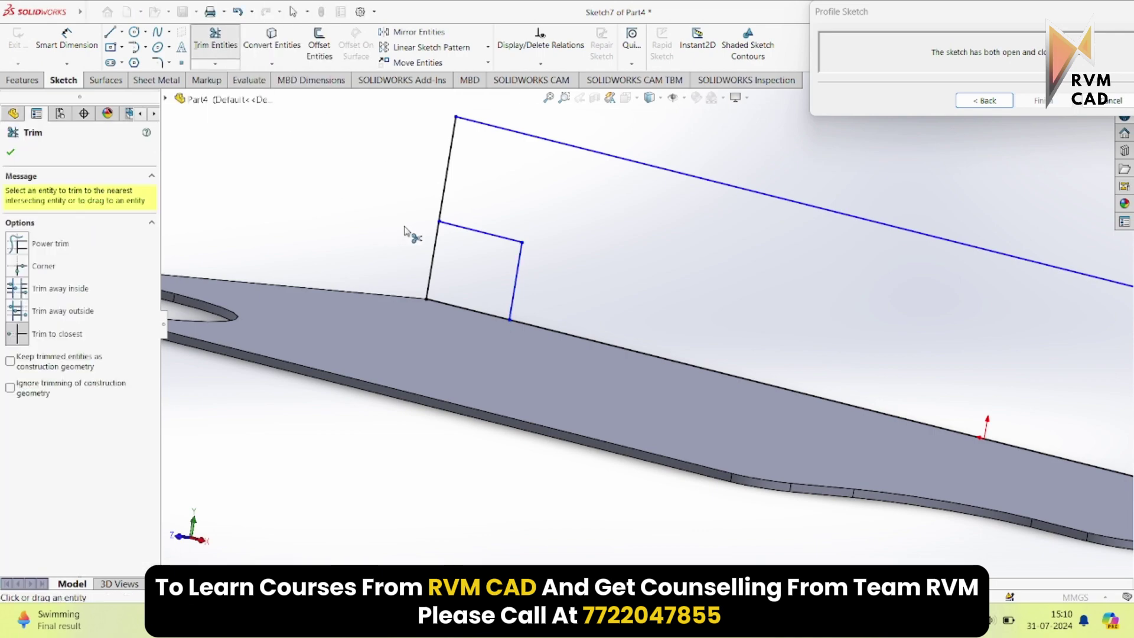
click(438, 258)
click(470, 311)
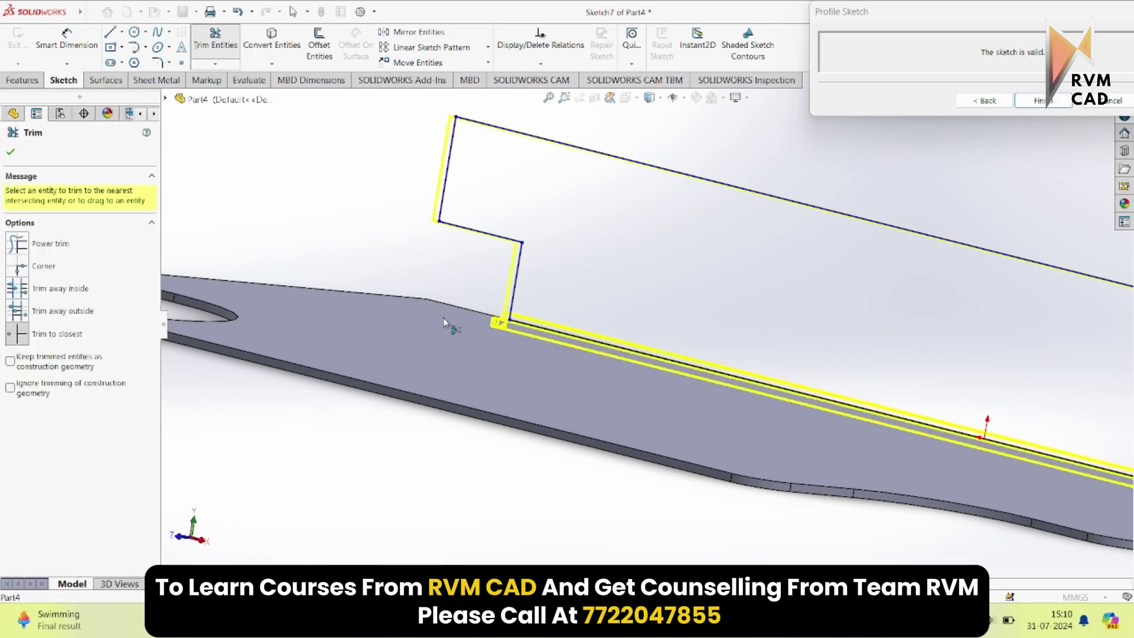
scroll(444, 322, up, 3)
Compare the flange outline with the isometric view in the PDF workbook and undo the lower-corner trim in SOLIDWORKS.
key(alt+Tab)
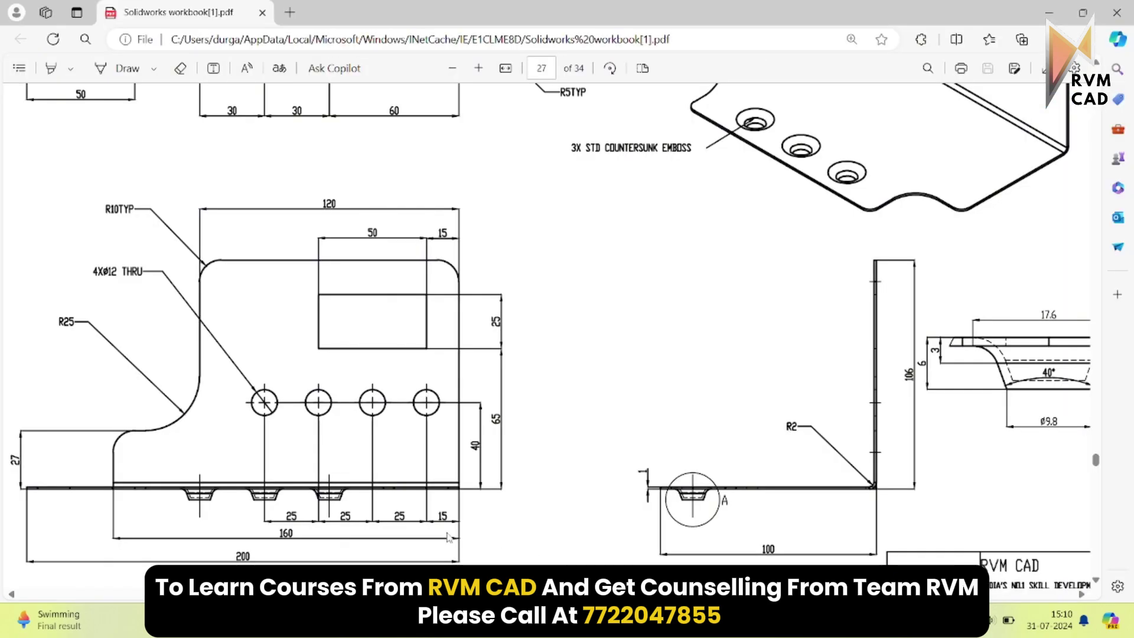
scroll(447, 536, up, 4)
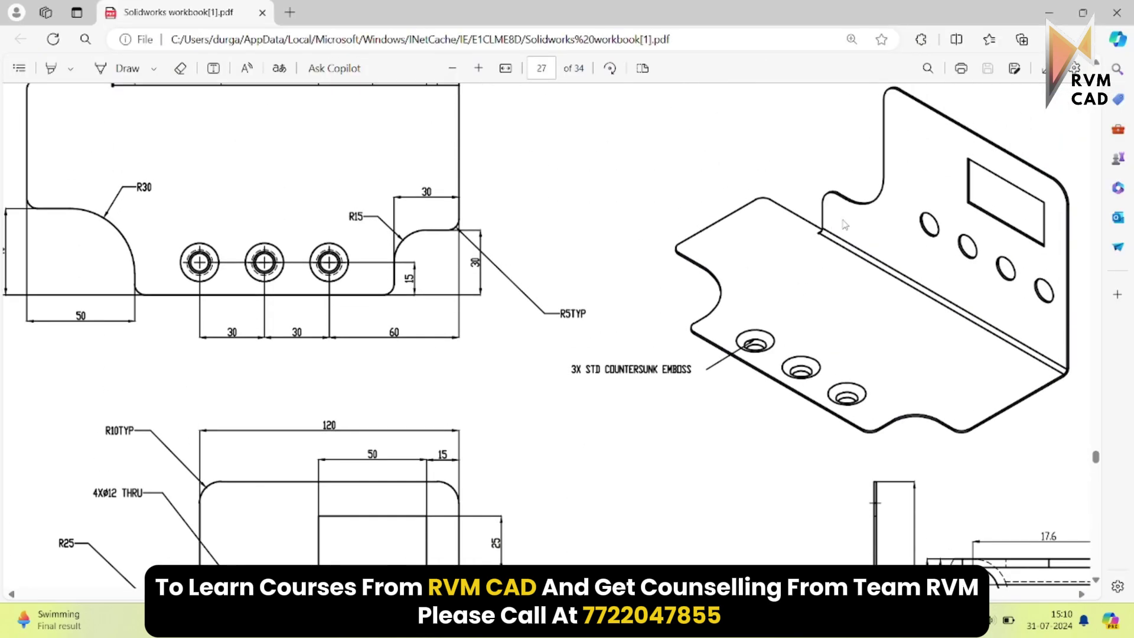
mouse_move(644, 631)
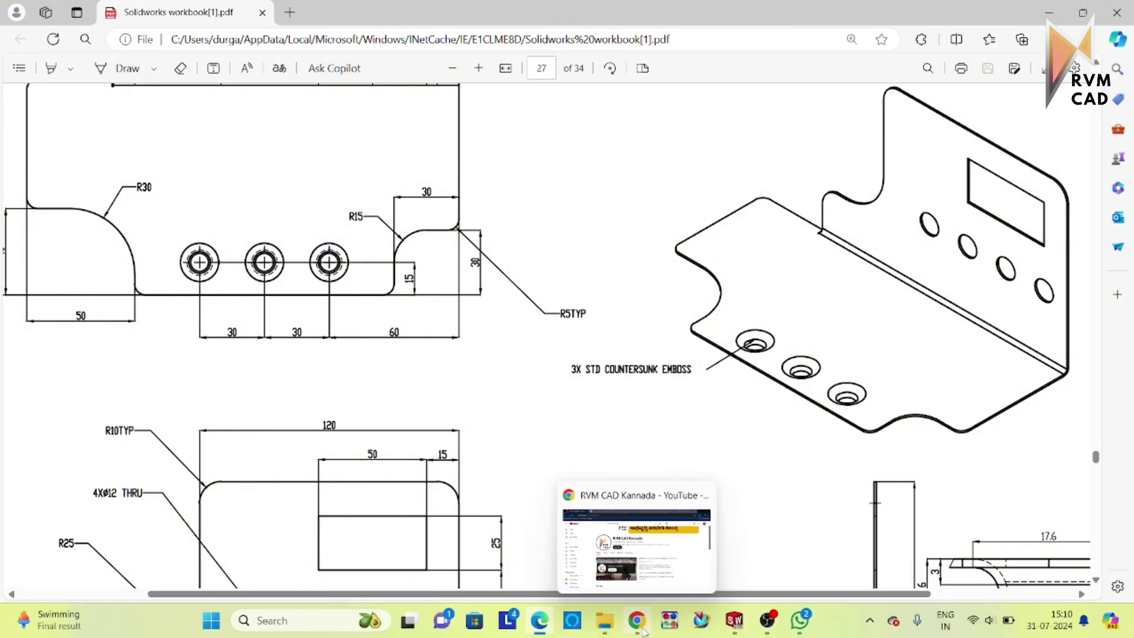
click(734, 620)
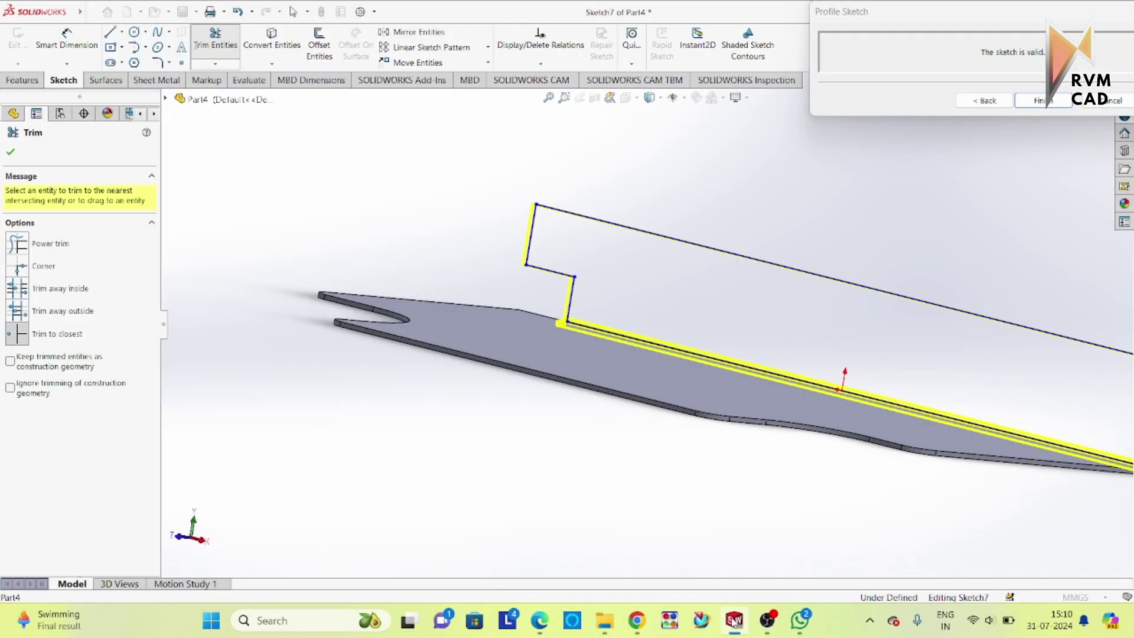
key(Escape)
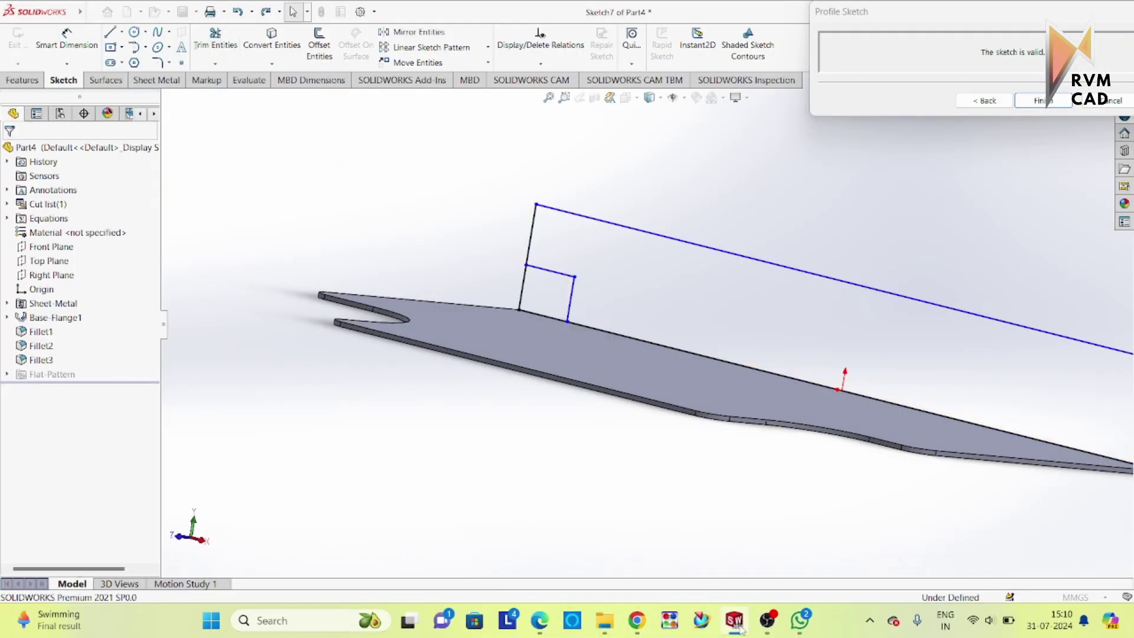
mouse_move(737, 627)
click(540, 620)
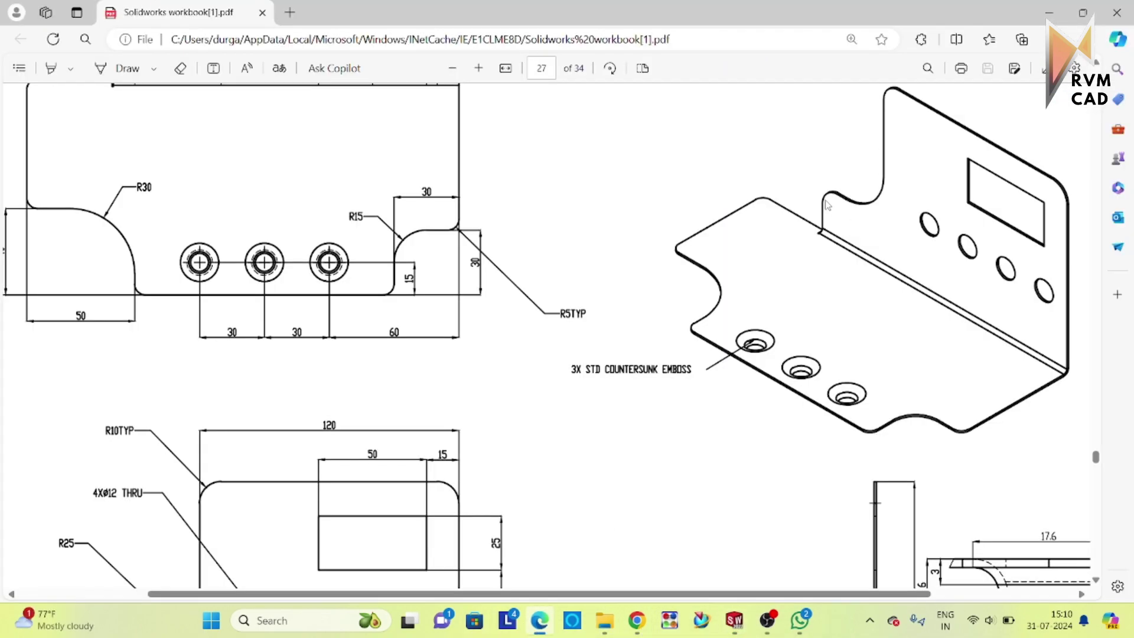
click(736, 621)
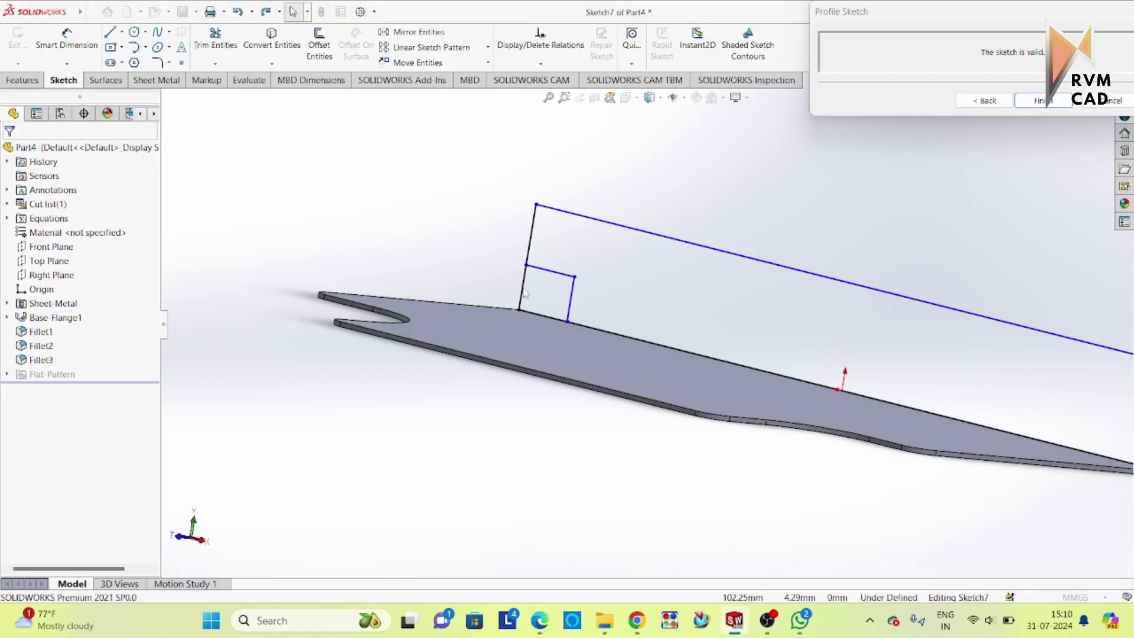
Delete the two sketched lines boxing off the flange profile's lower corner.
click(557, 275)
key(Delete)
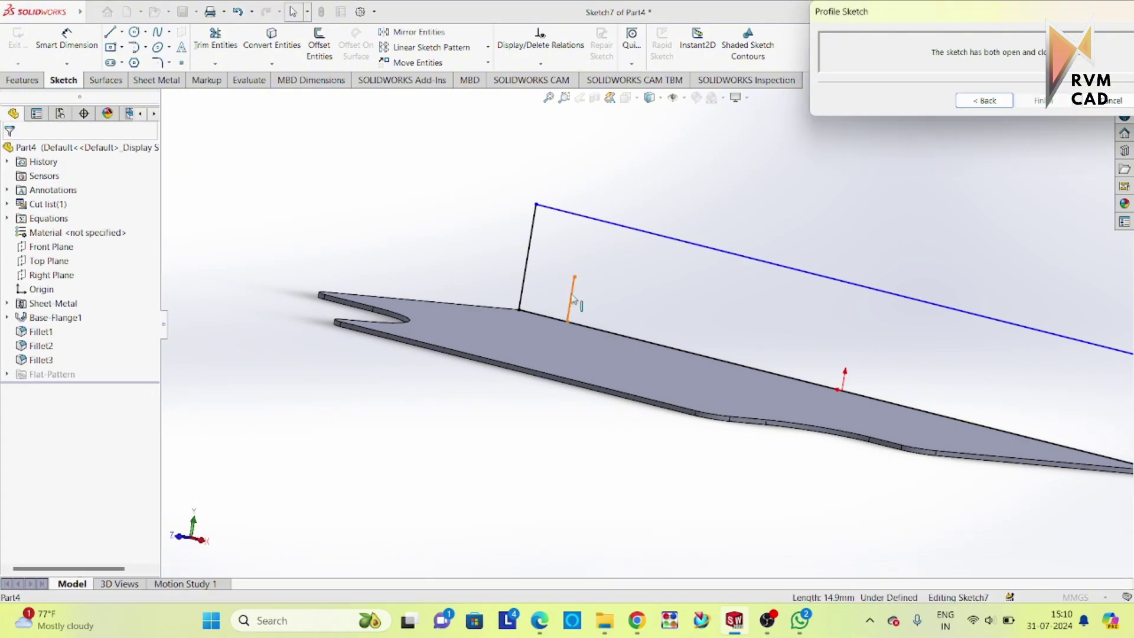
click(571, 298)
key(Delete)
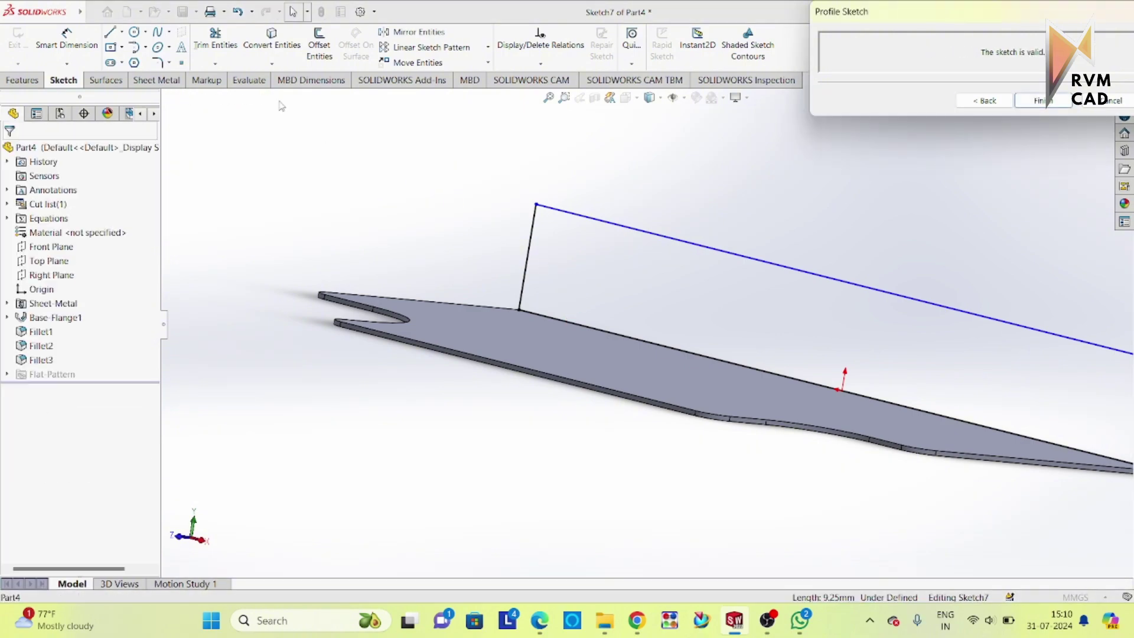
Sketch two perpendicular lines boxing off the flange profile's upper corner, one about 14 mm inward from the side, the other up to the top line.
click(110, 33)
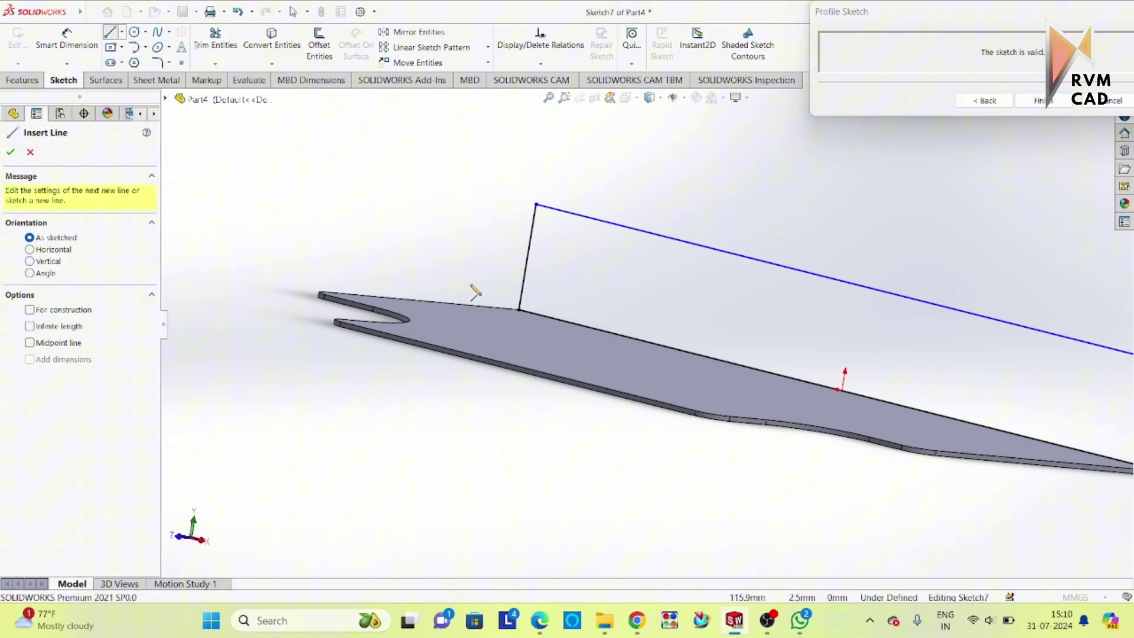
click(523, 282)
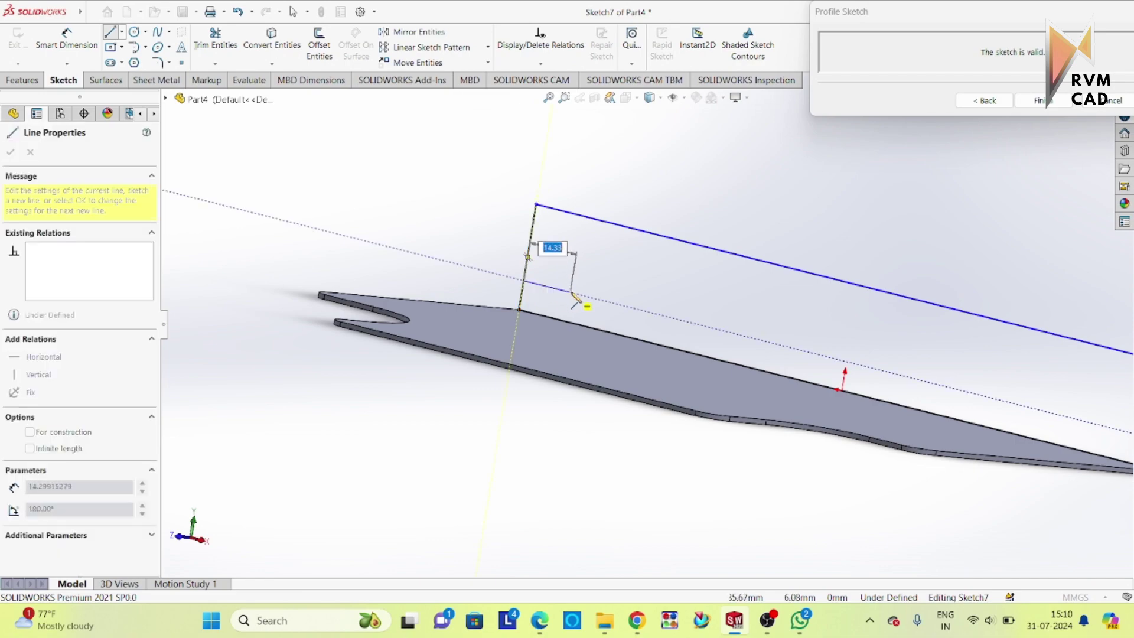
click(572, 293)
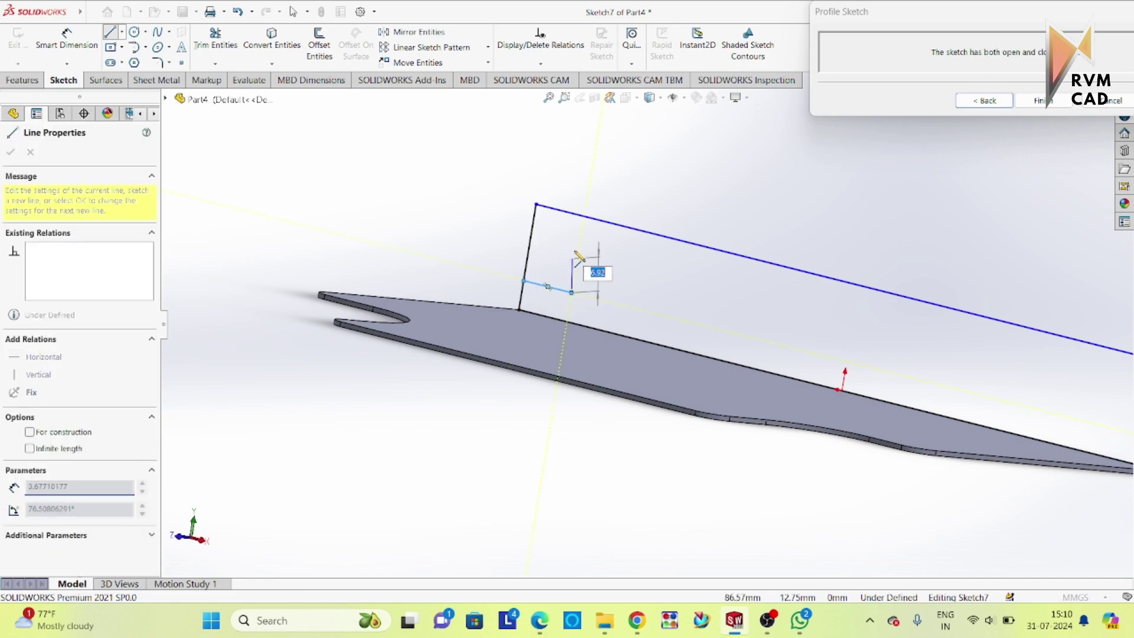
click(584, 217)
key(Escape)
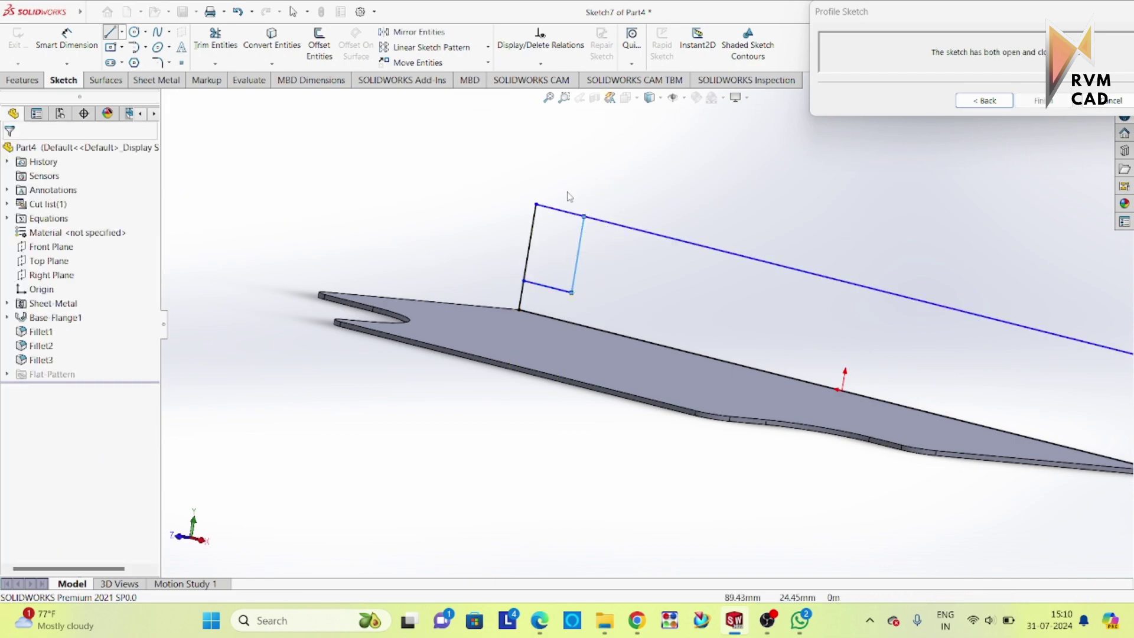
Trim the top and side line segments around the boxed-off upper corner to leave a stepped flange profile.
click(215, 38)
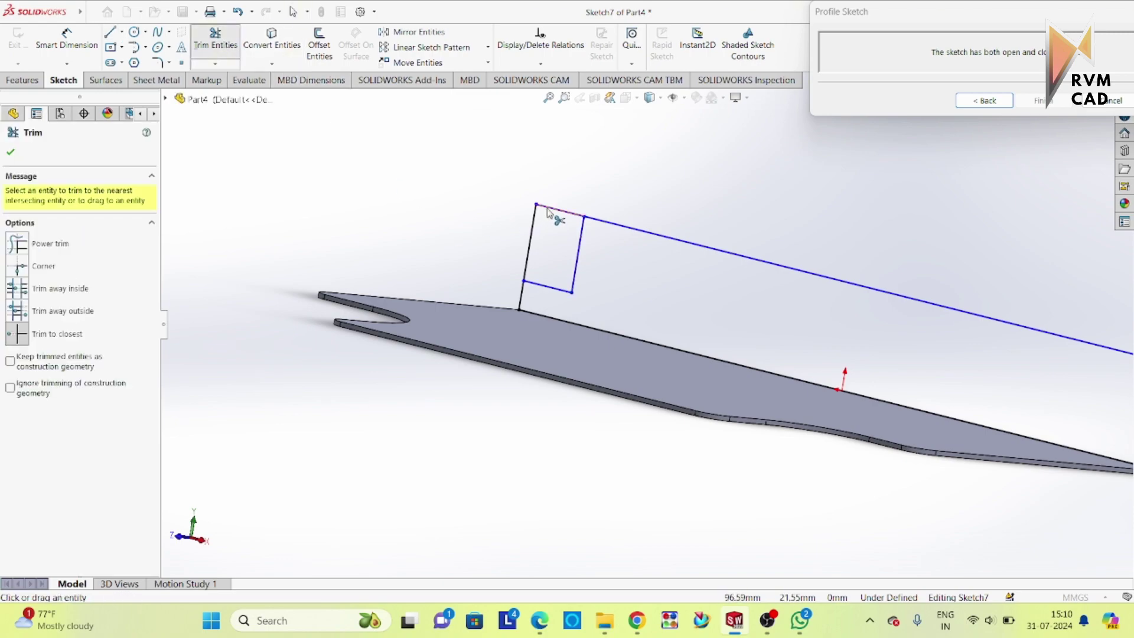
click(547, 210)
click(530, 254)
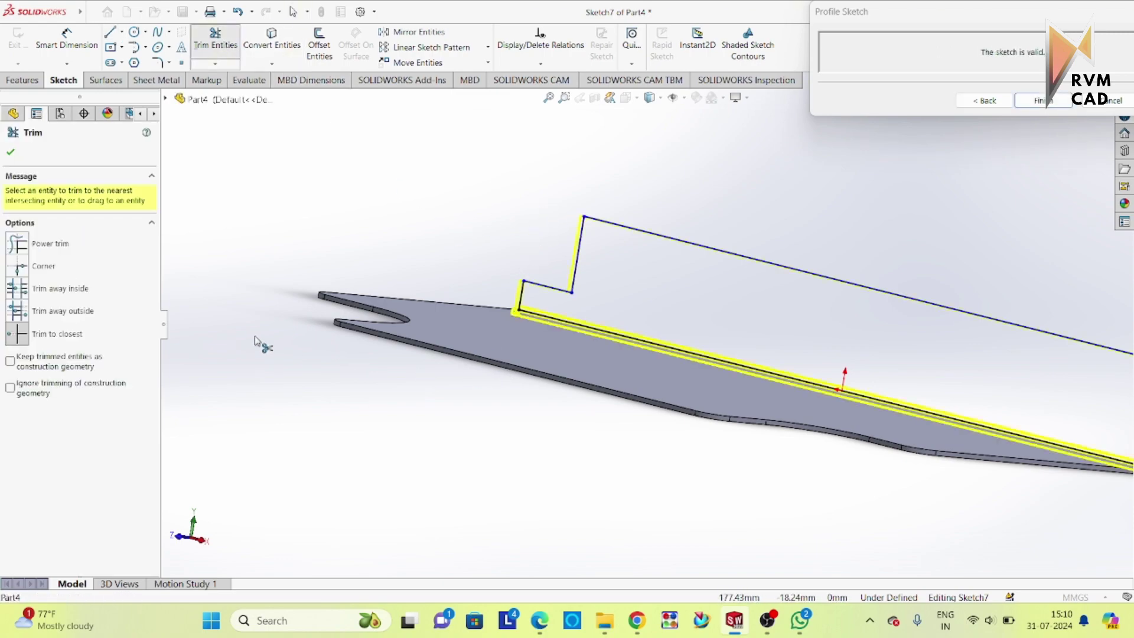
Switch to the PDF workbook and examine the upright flange's front-view dimensions, then return to SOLIDWORKS.
click(535, 623)
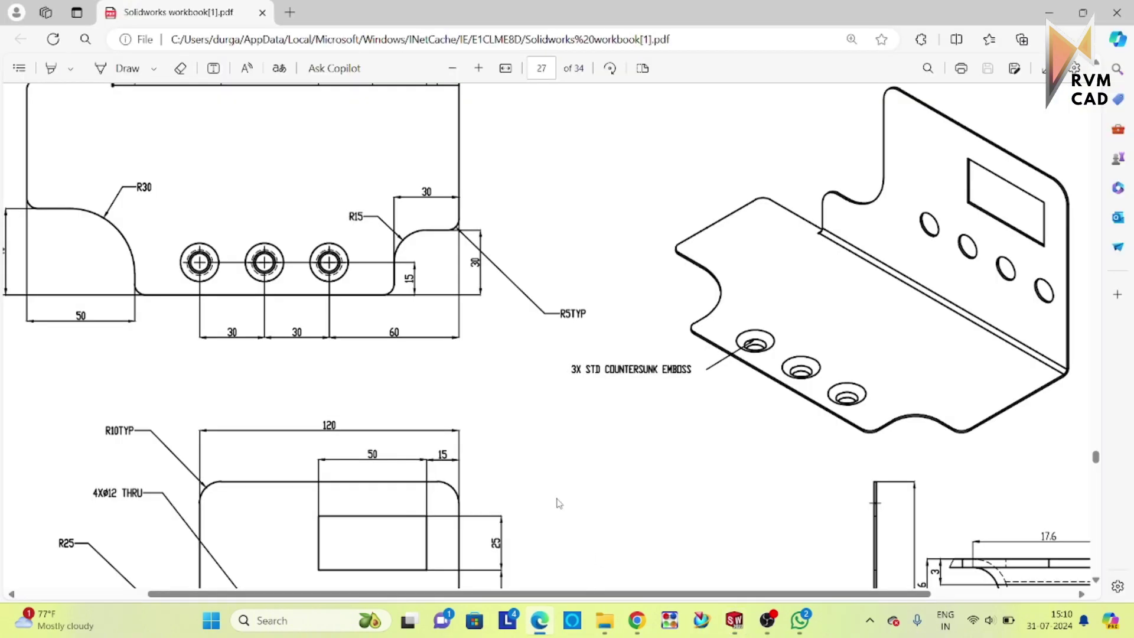
scroll(285, 571, down, 4)
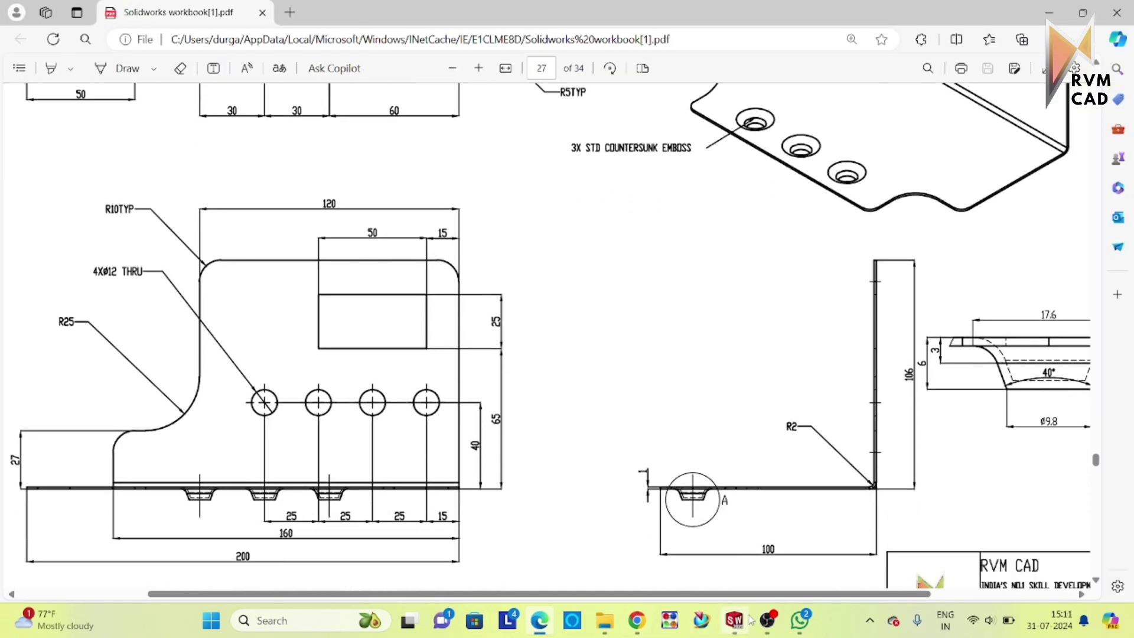
mouse_move(747, 631)
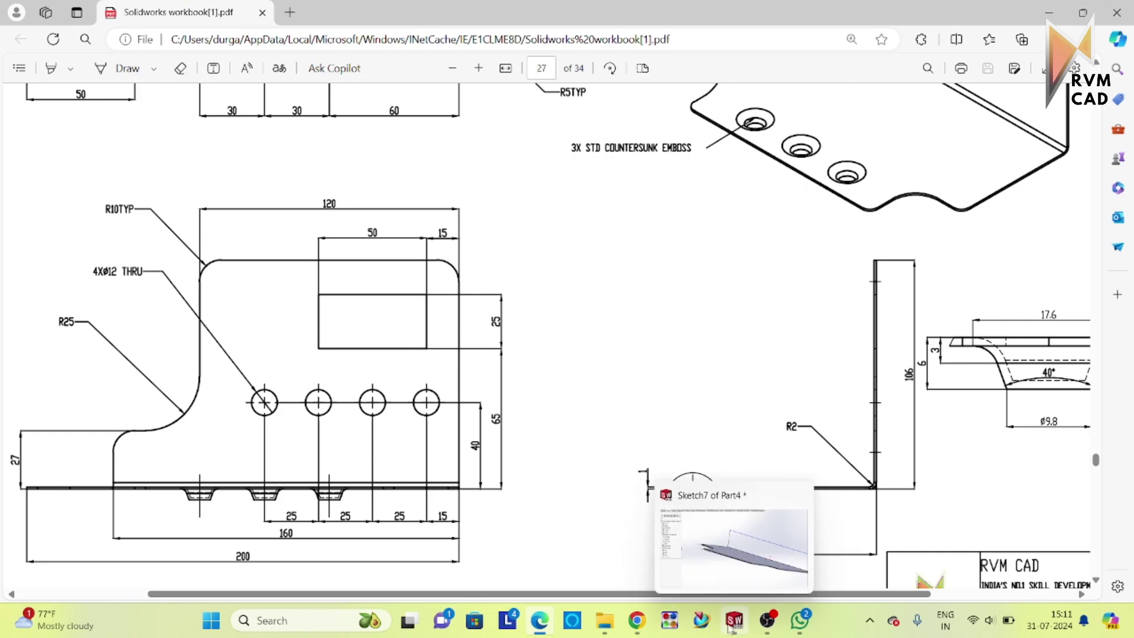
click(734, 620)
scroll(666, 367, up, 3)
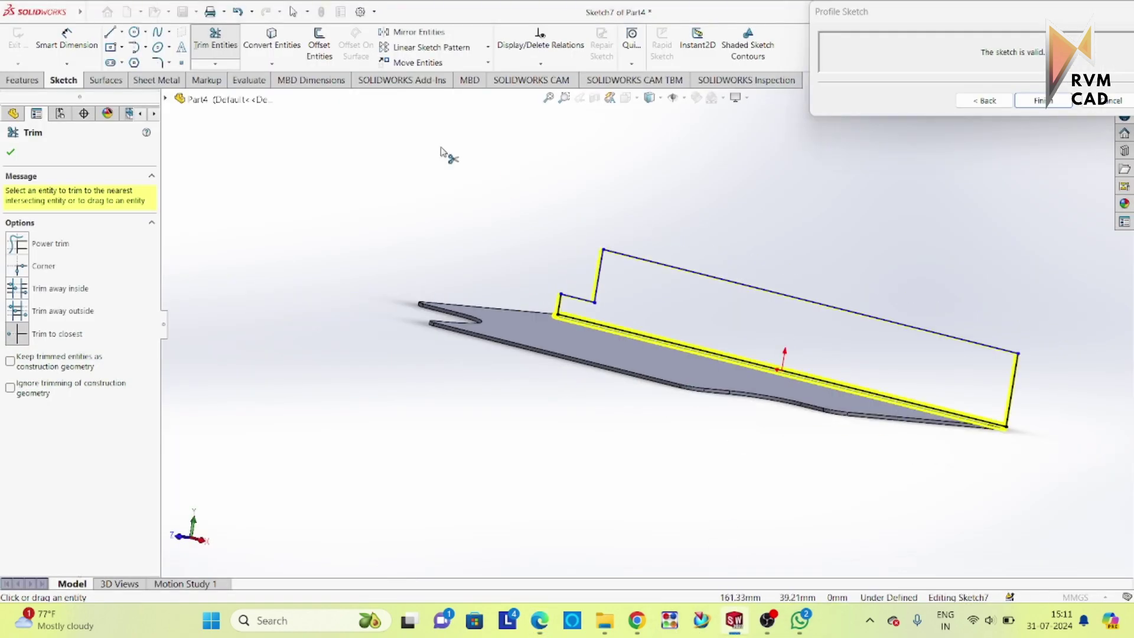
Add a driven dimension between the flange profile's two vertical end lines and try to edit its value.
click(82, 40)
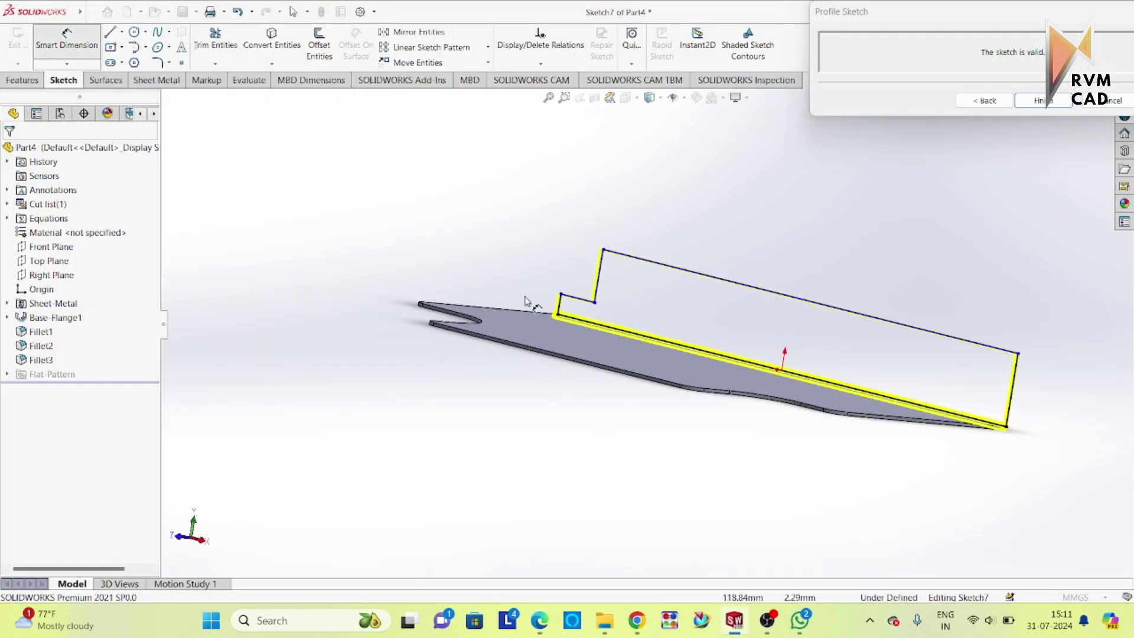
click(558, 311)
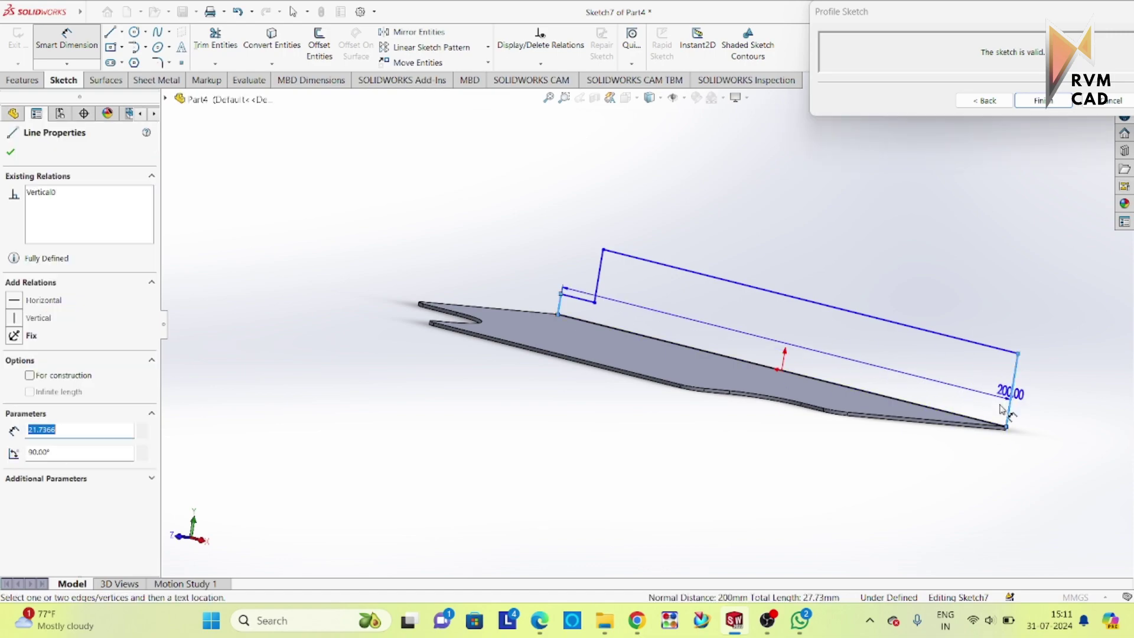
click(751, 473)
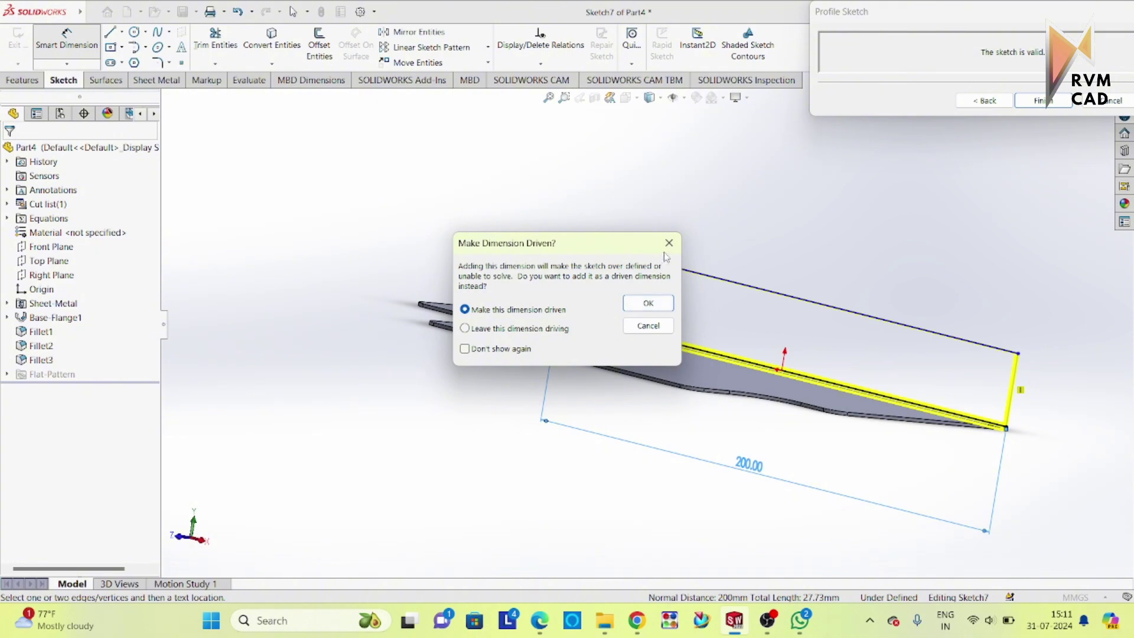
click(648, 303)
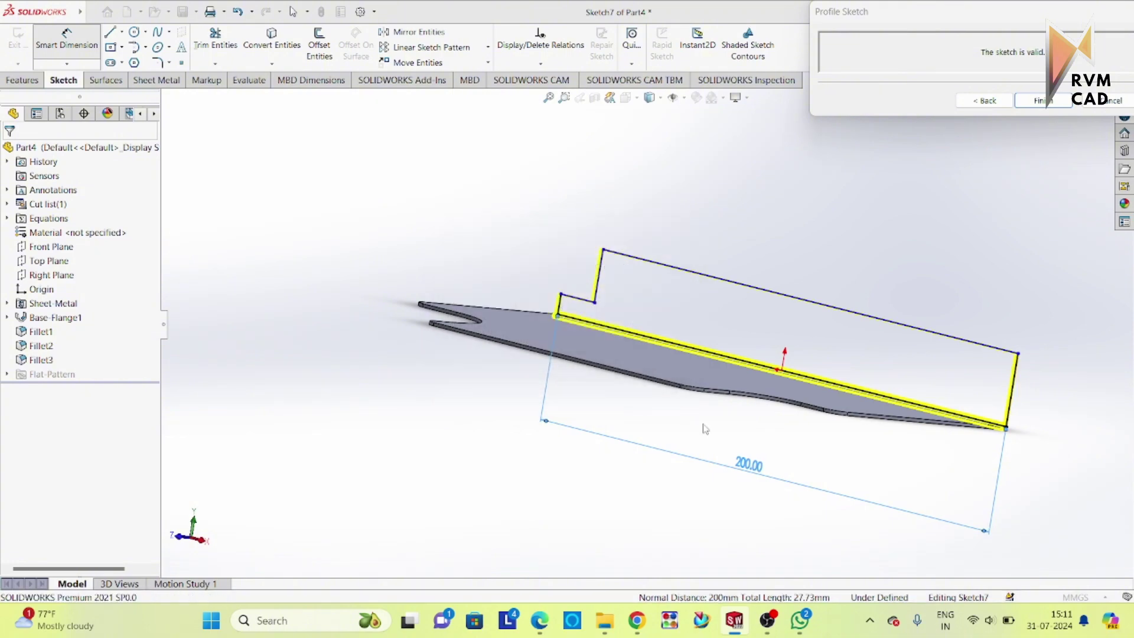
double_click(747, 466)
click(657, 308)
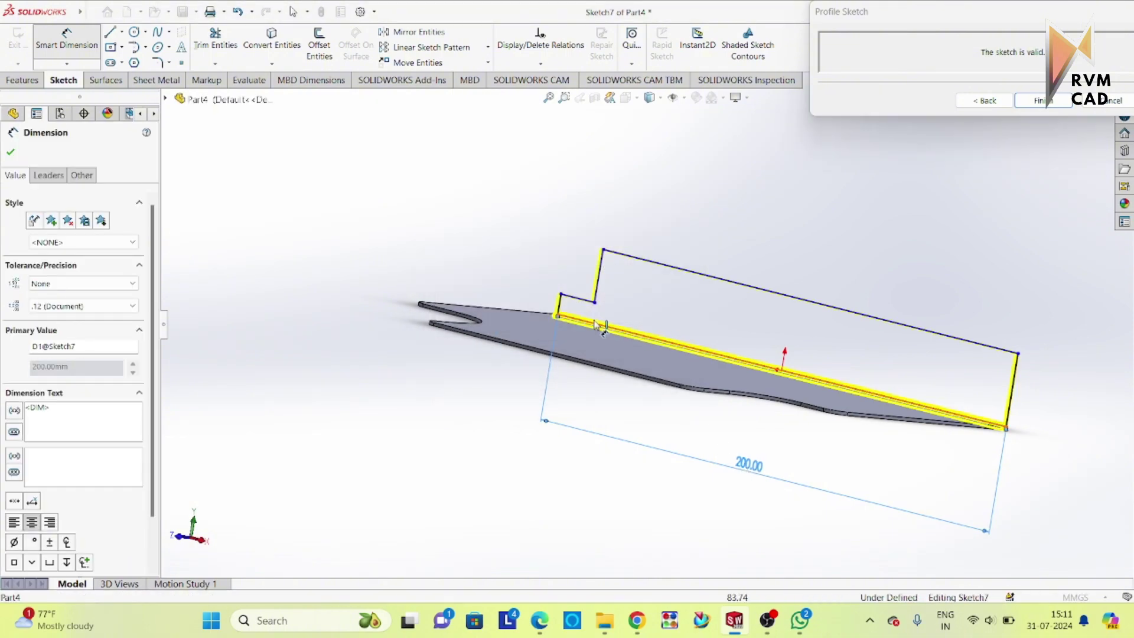
Delete the driven dimension between the profile's two vertical end lines.
scroll(597, 325, up, 2)
scroll(597, 323, down, 4)
scroll(766, 437, up, 3)
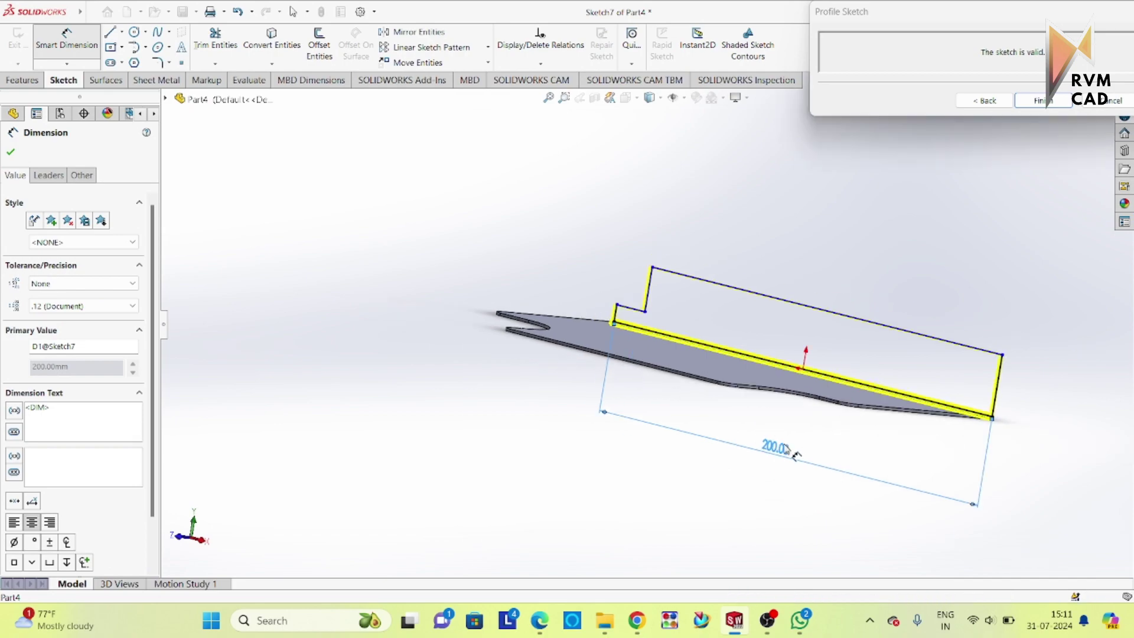
click(716, 418)
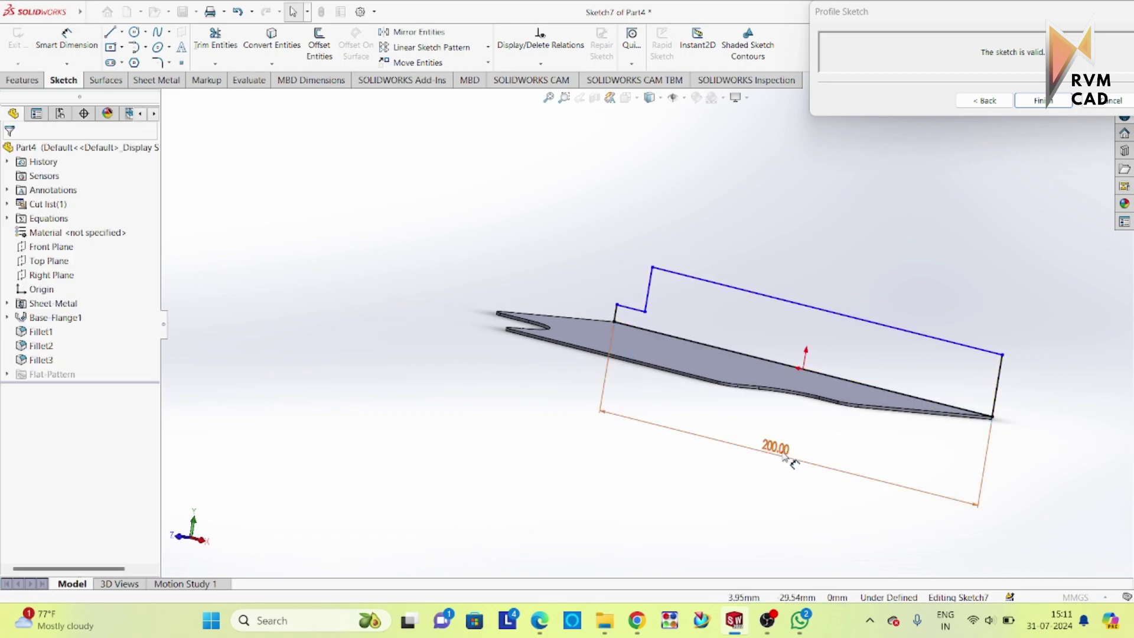
click(789, 460)
key(Delete)
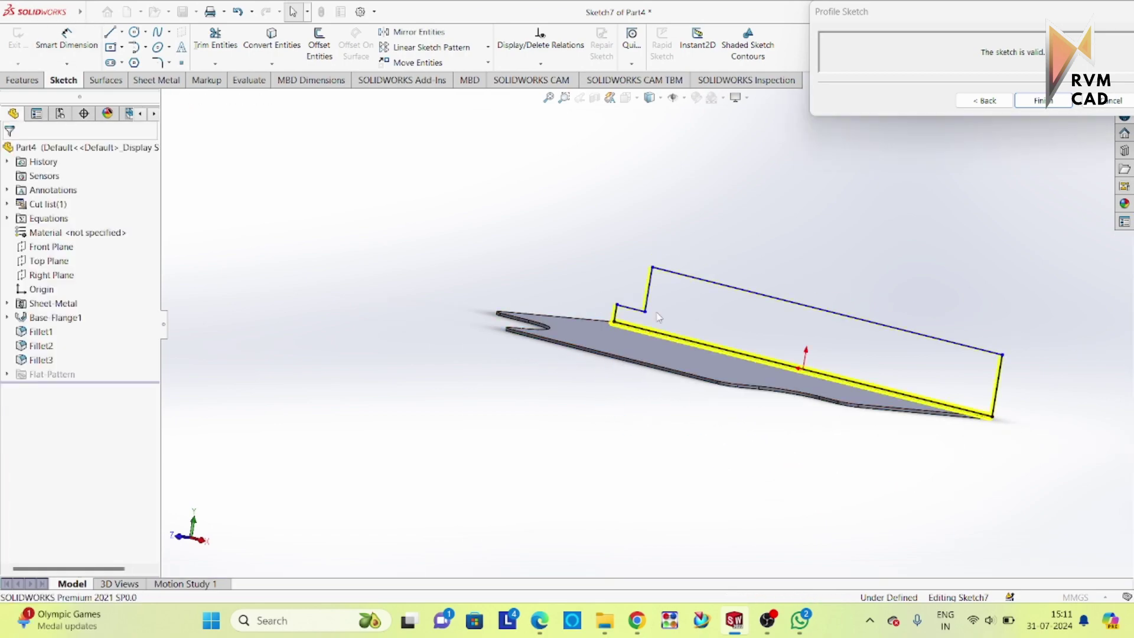
Try to dimension the length of the flange profile's base line, then delete the driven dimension.
click(72, 36)
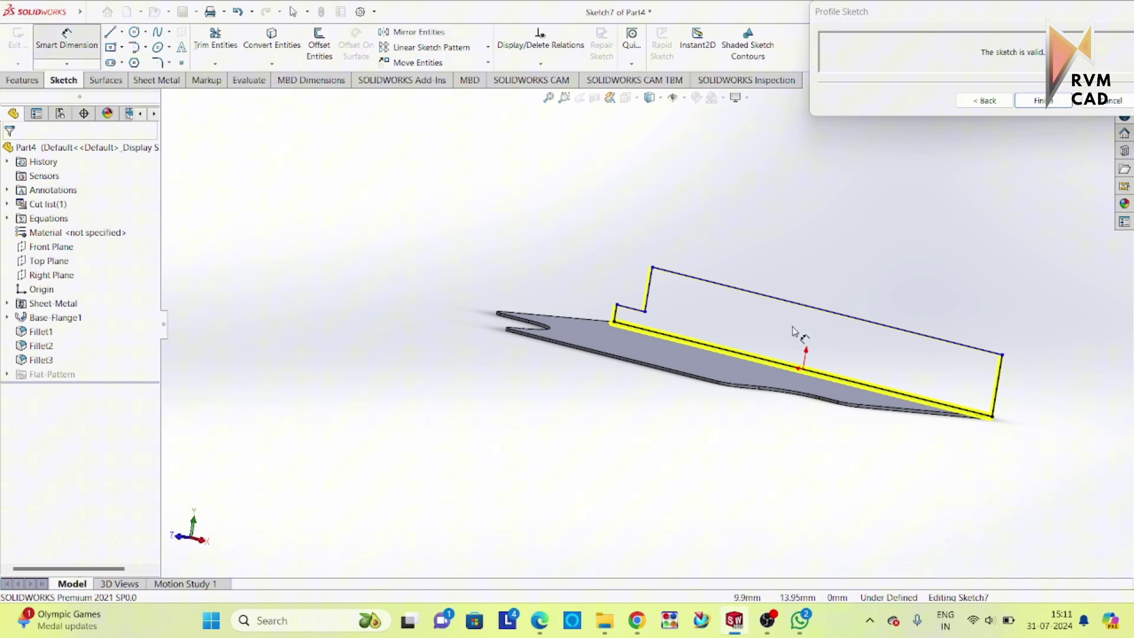
click(750, 356)
click(779, 257)
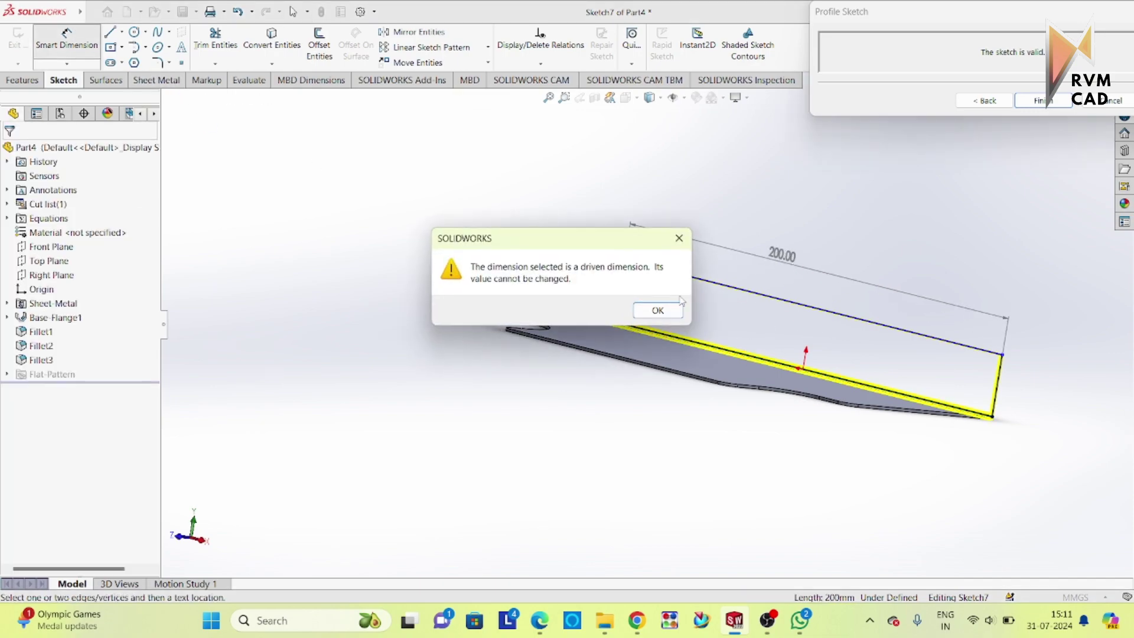
click(657, 311)
scroll(661, 334, down, 5)
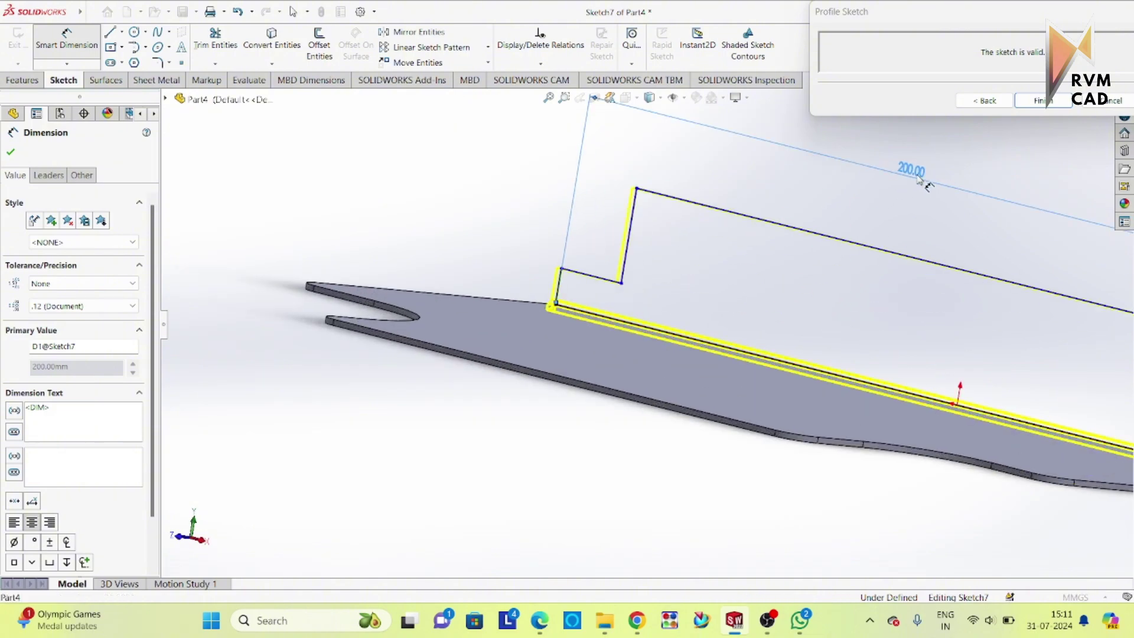
key(Delete)
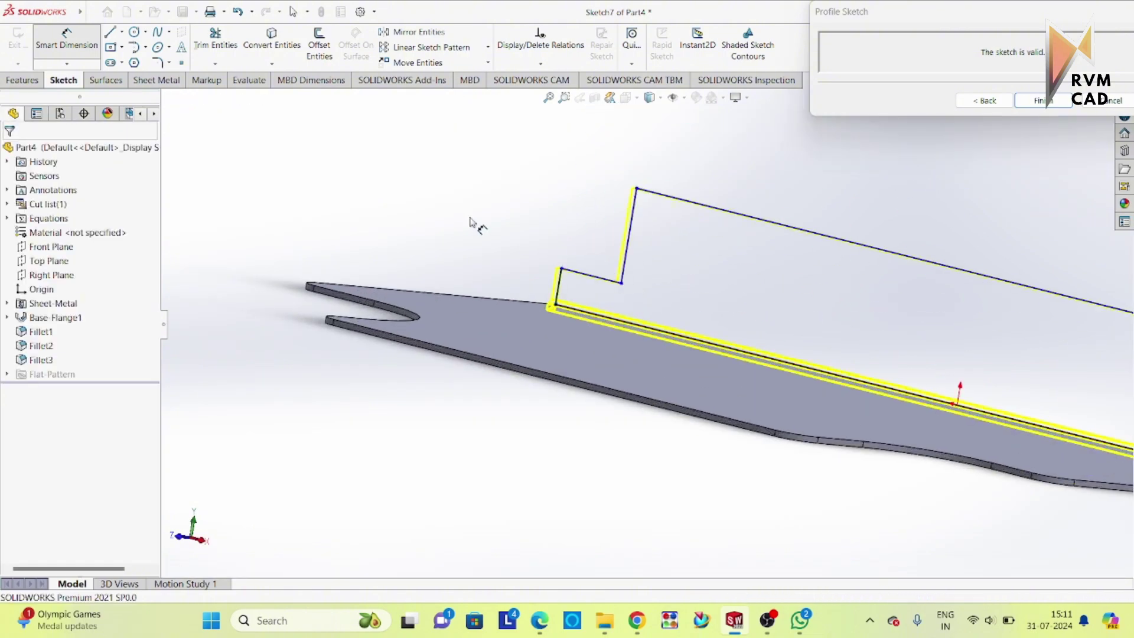
Extend the step's inner vertical line down to the flange profile's base line.
click(215, 64)
click(239, 94)
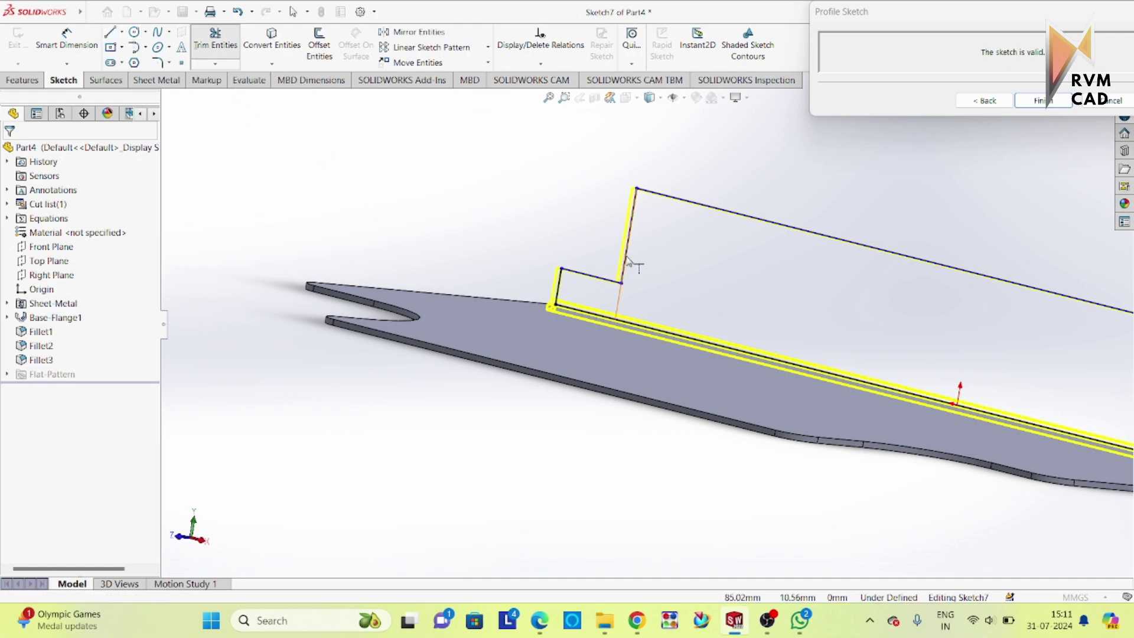
click(627, 261)
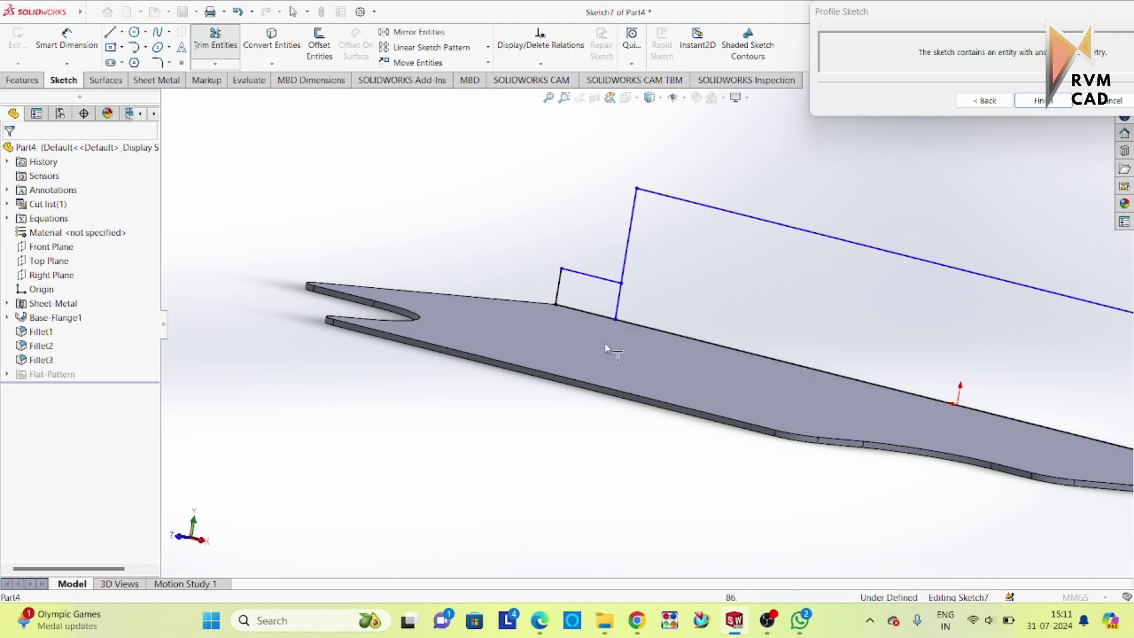
Trim away the low step's horizontal line and outer vertical line from the end of the flange profile.
click(220, 42)
click(599, 282)
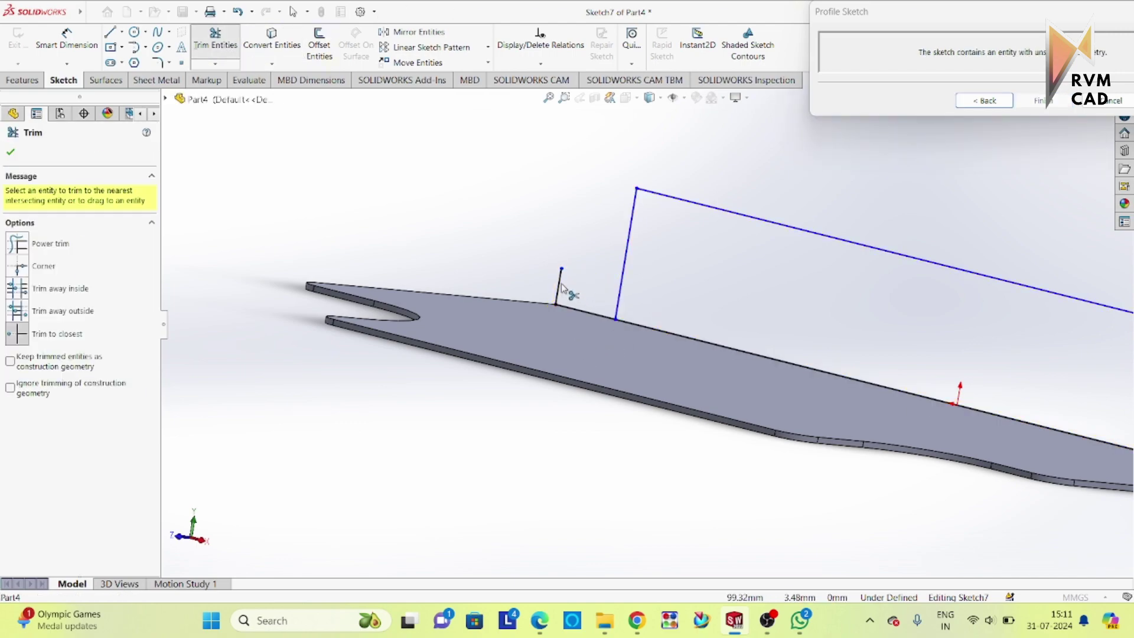
click(559, 287)
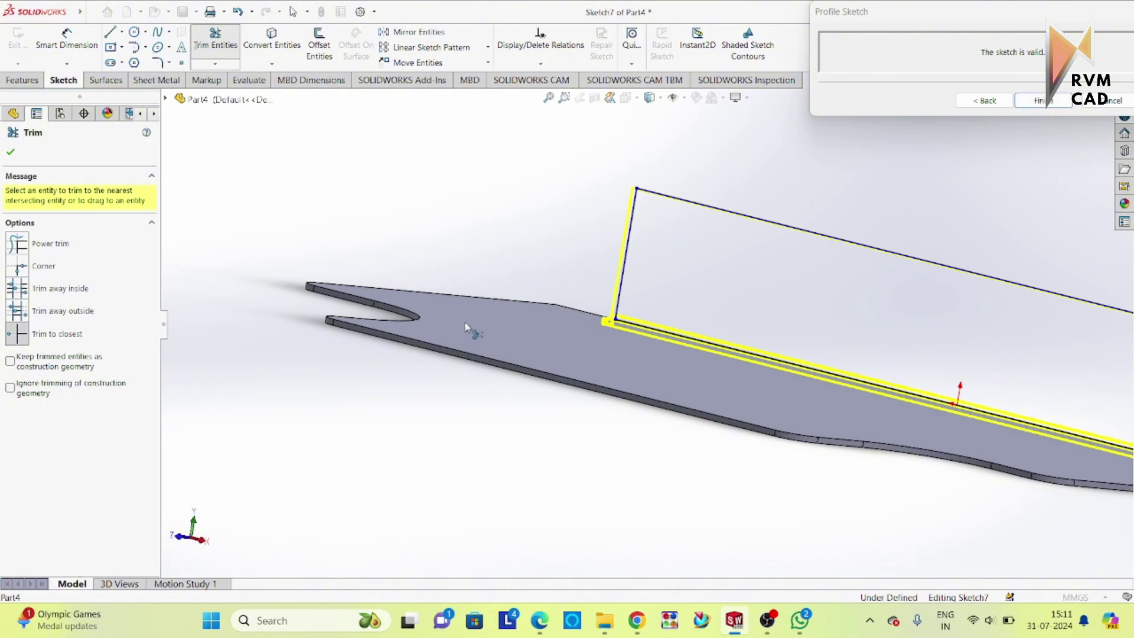
Sketch a corner notch in the flange profile with a horizontal line about 17 mm long and a vertical line up to the profile's edge.
click(109, 33)
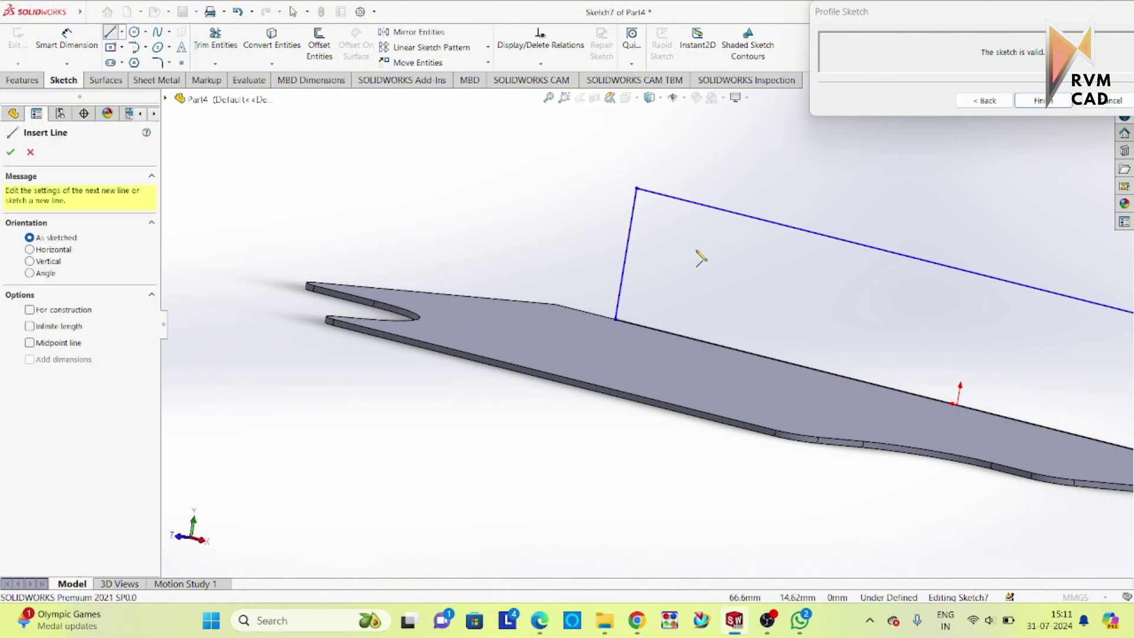
click(625, 260)
click(693, 276)
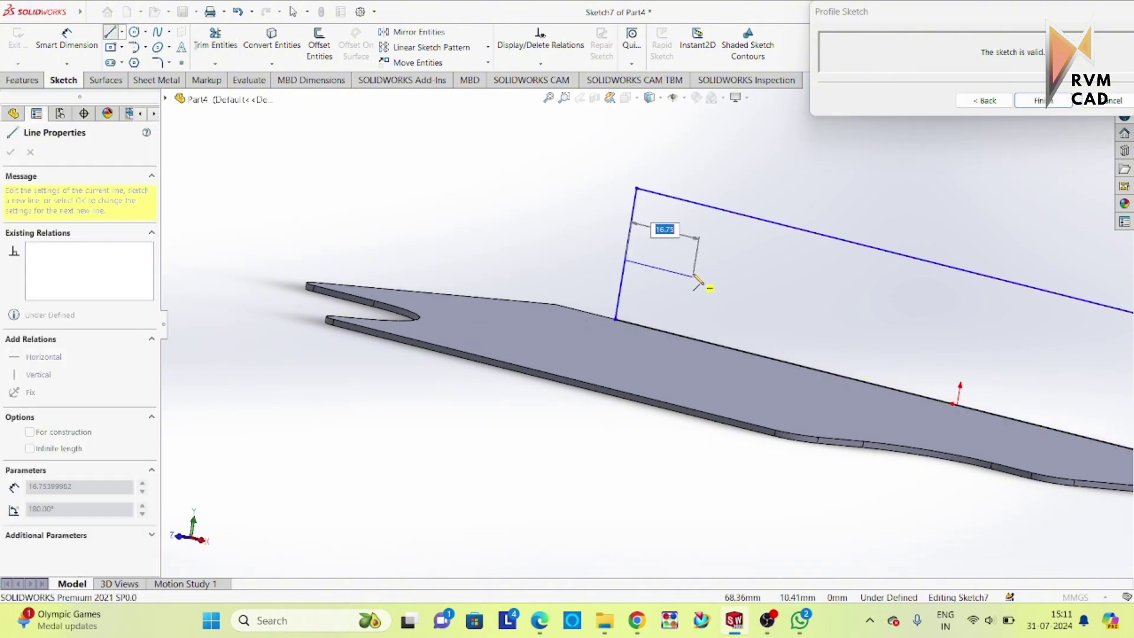
click(704, 206)
key(Escape)
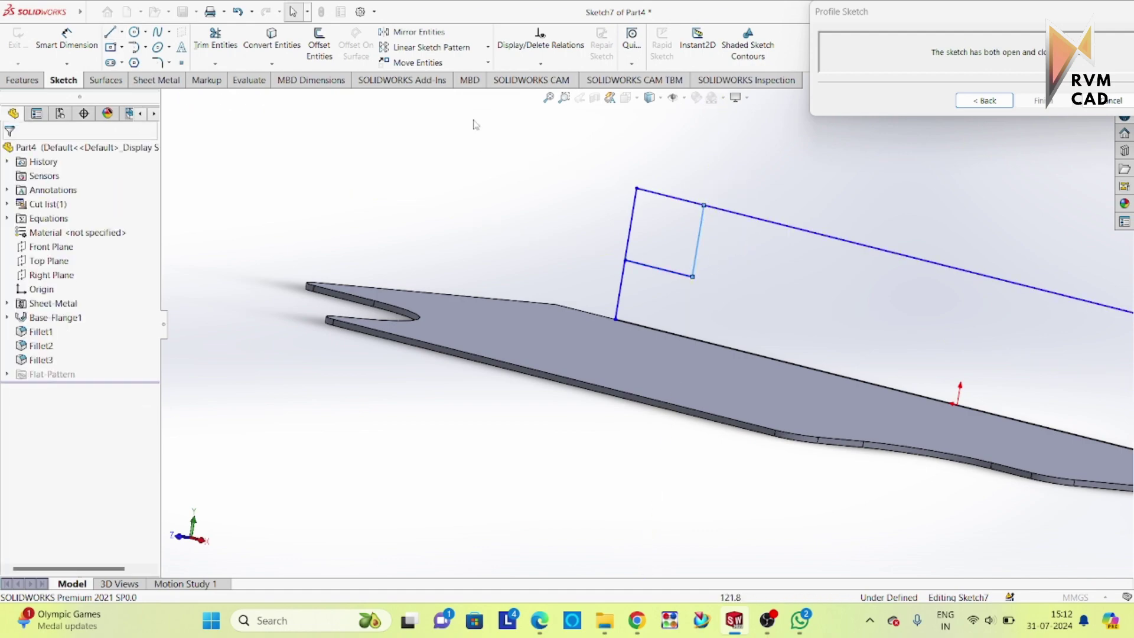
Trim the profile's two outer corner segments around the notch to leave a stepped outline.
click(215, 38)
click(658, 194)
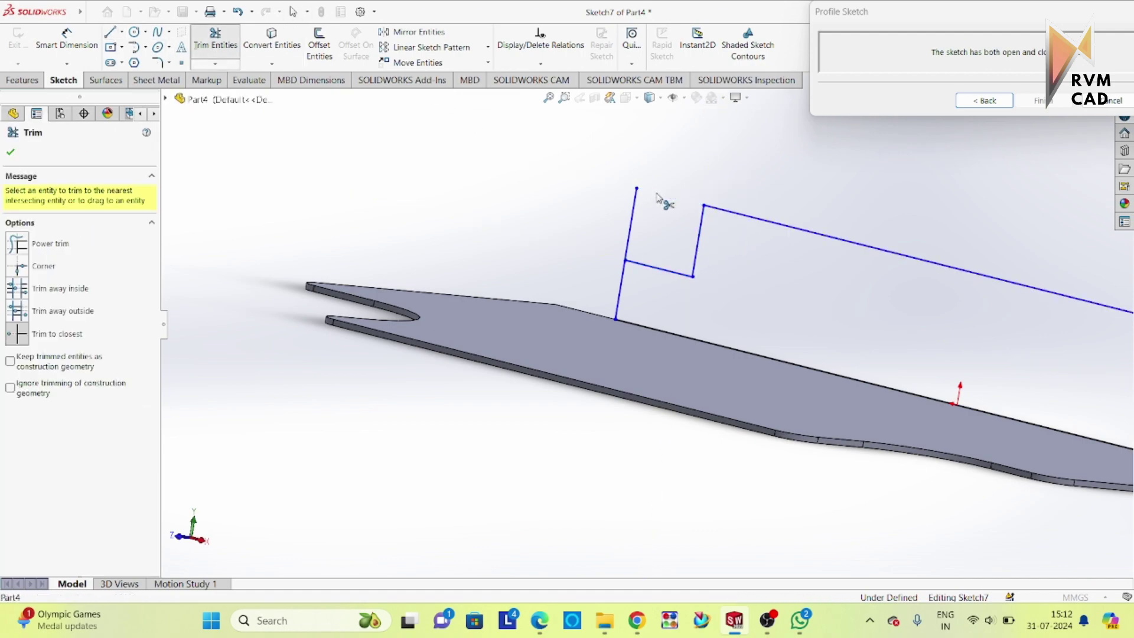
click(631, 226)
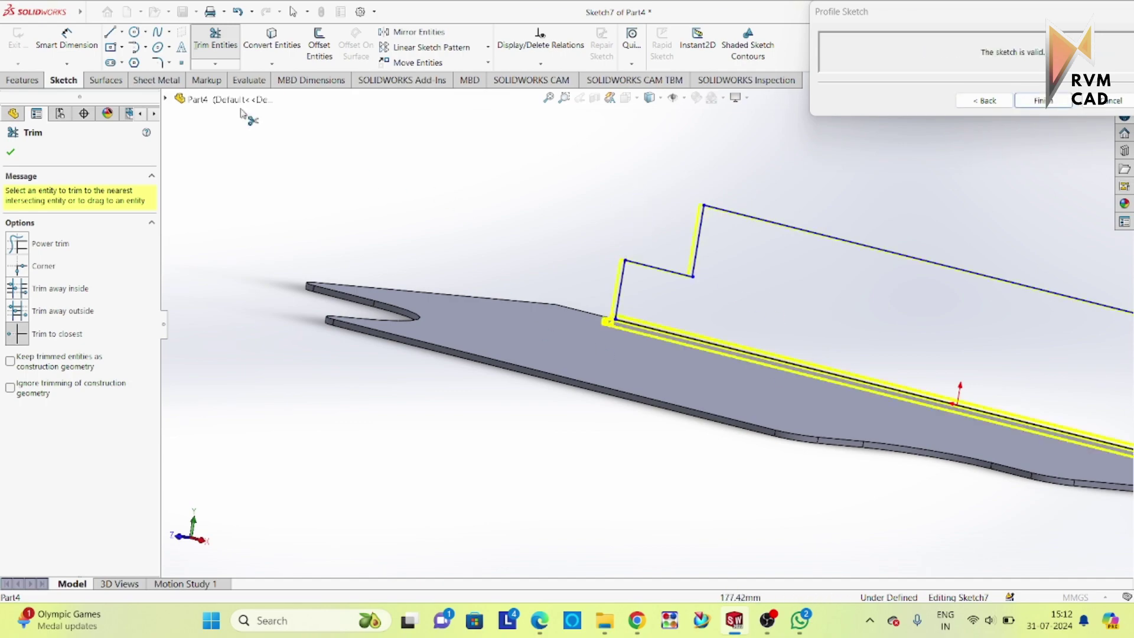
Dimension the distance between the flange profile's two outer vertical end lines and set it to 160 mm.
scroll(602, 294, up, 2)
scroll(1060, 449, up, 3)
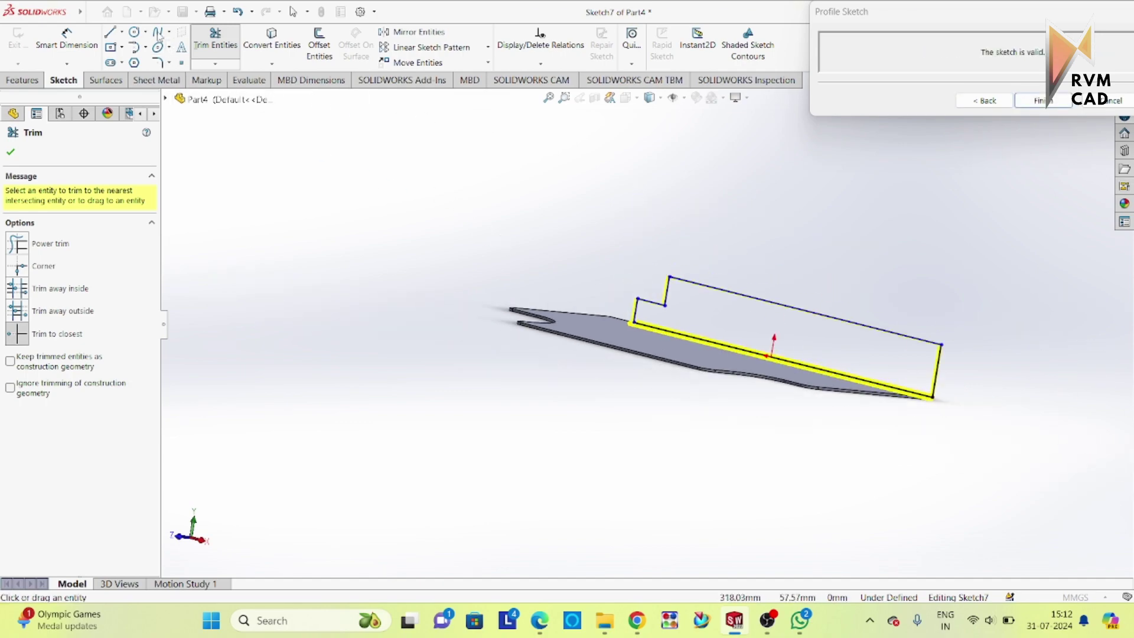
click(67, 40)
scroll(906, 422, down, 2)
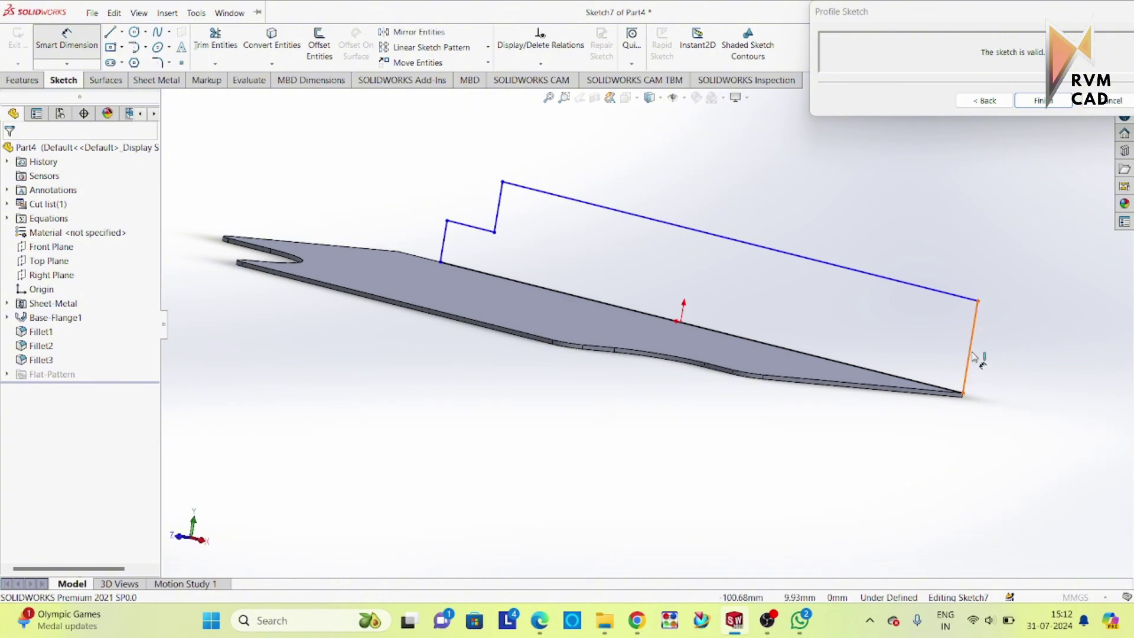
click(444, 241)
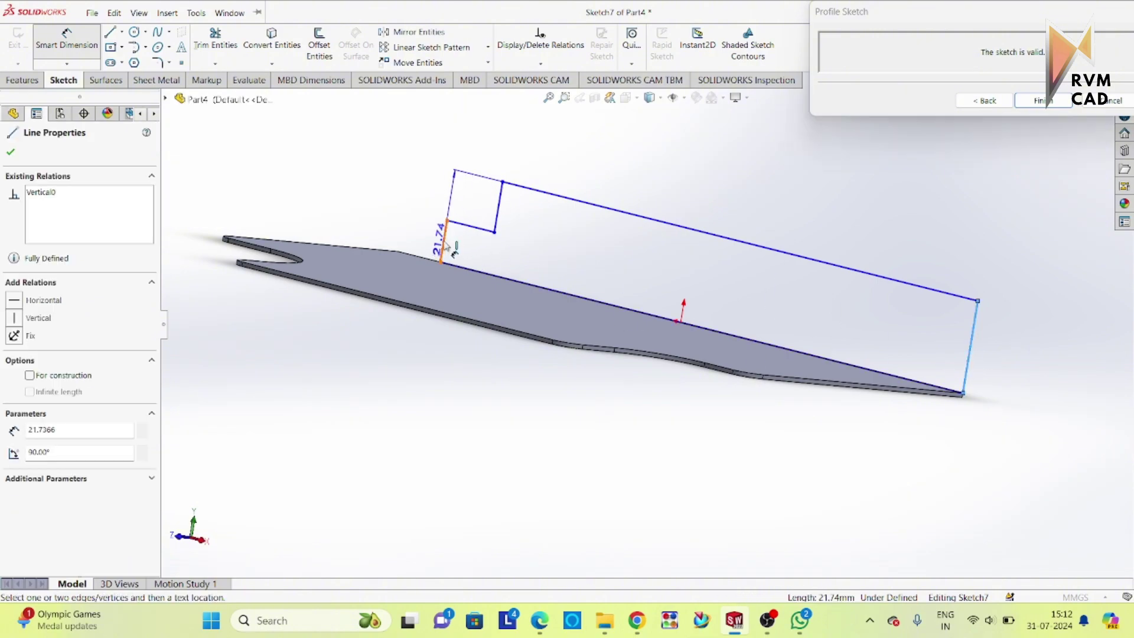
click(445, 244)
click(468, 403)
text(1)
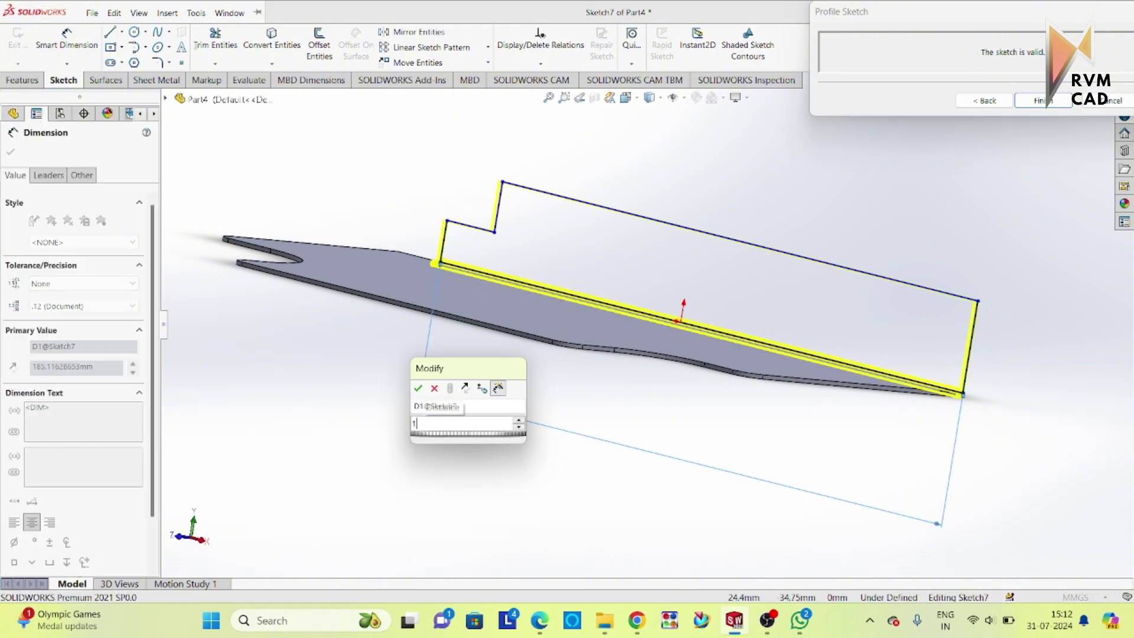
text(60)
key(Return)
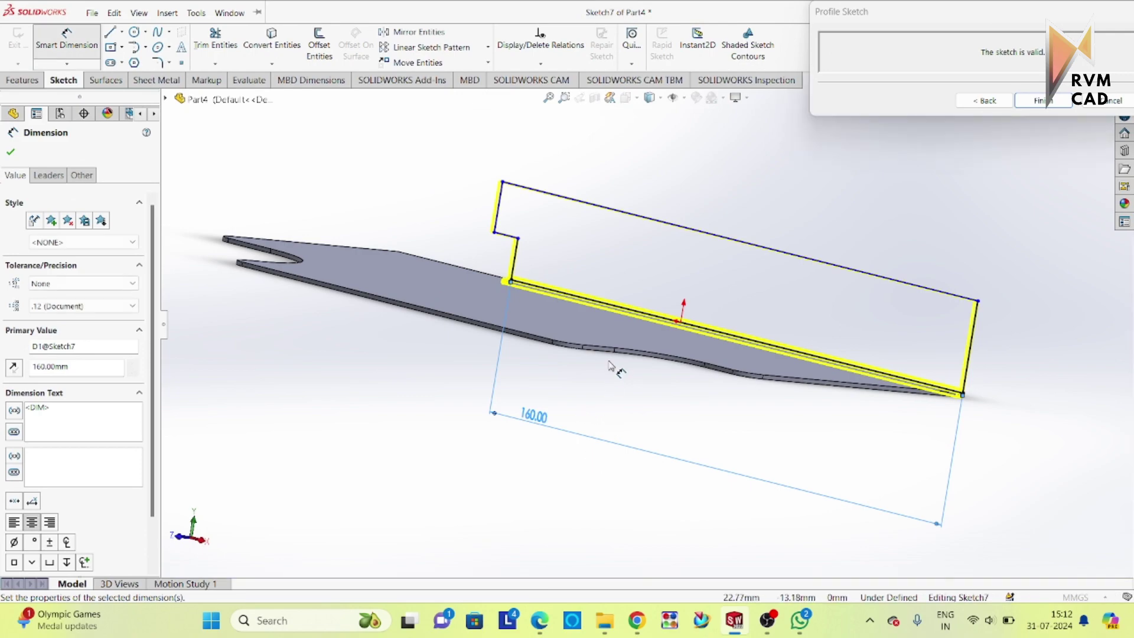
Dimension the profile's upper horizontal line, check the workbook drawing for its length, and set it to 120 mm.
scroll(679, 328, down, 1)
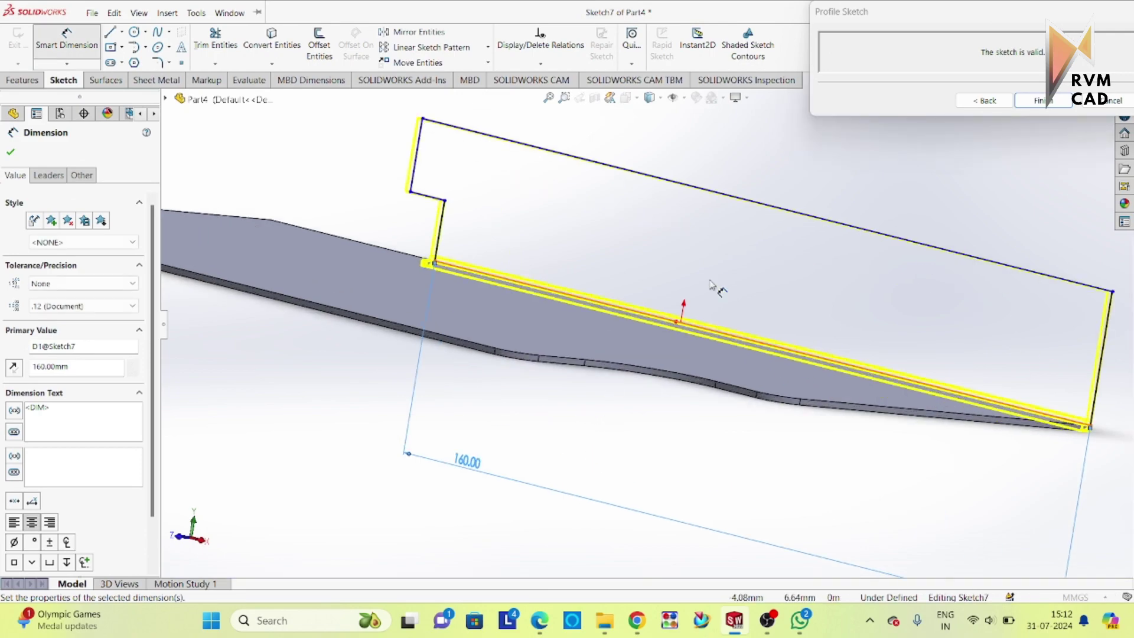
click(760, 203)
click(771, 155)
click(540, 623)
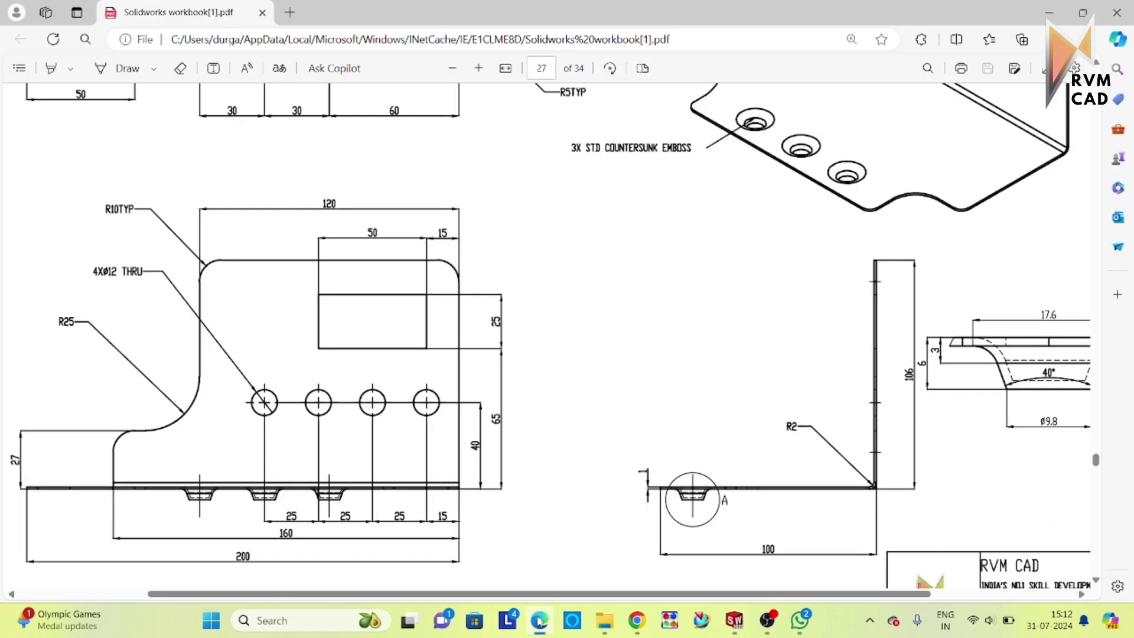
click(734, 620)
text(120)
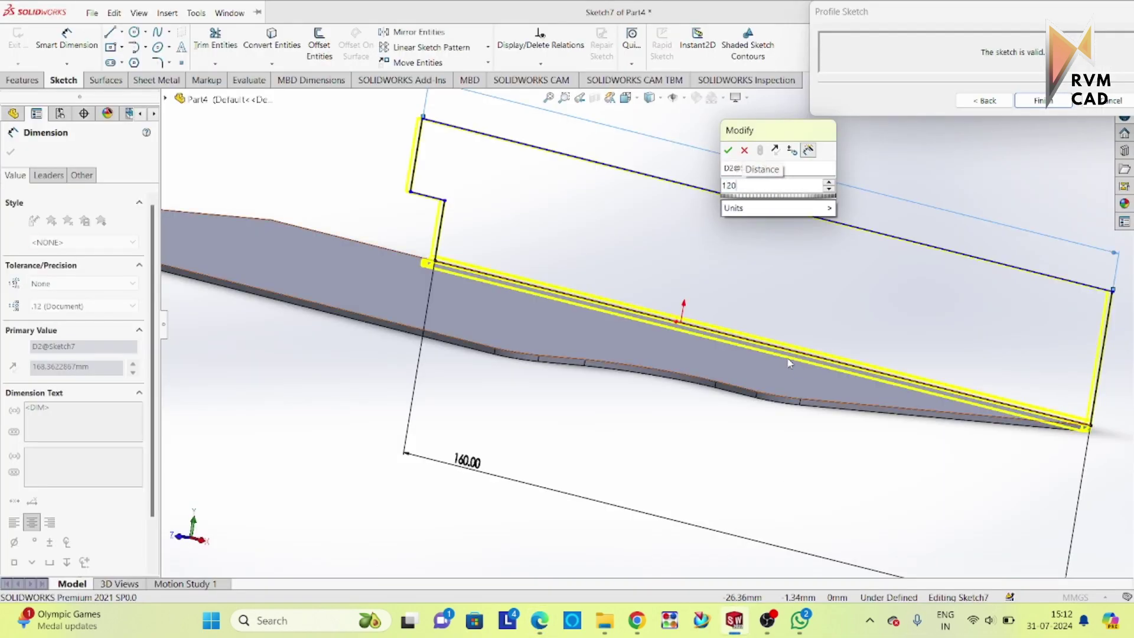
key(Return)
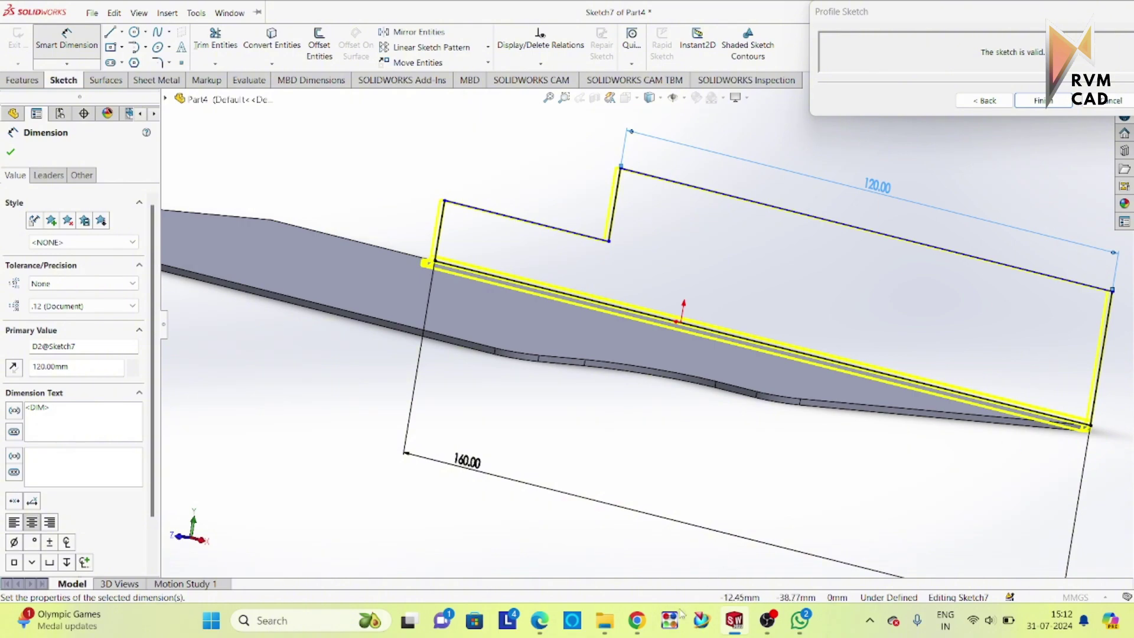
Check the flange height in the workbook drawing and dimension the profile's upper line 106 mm from the plate's lower edge.
click(537, 622)
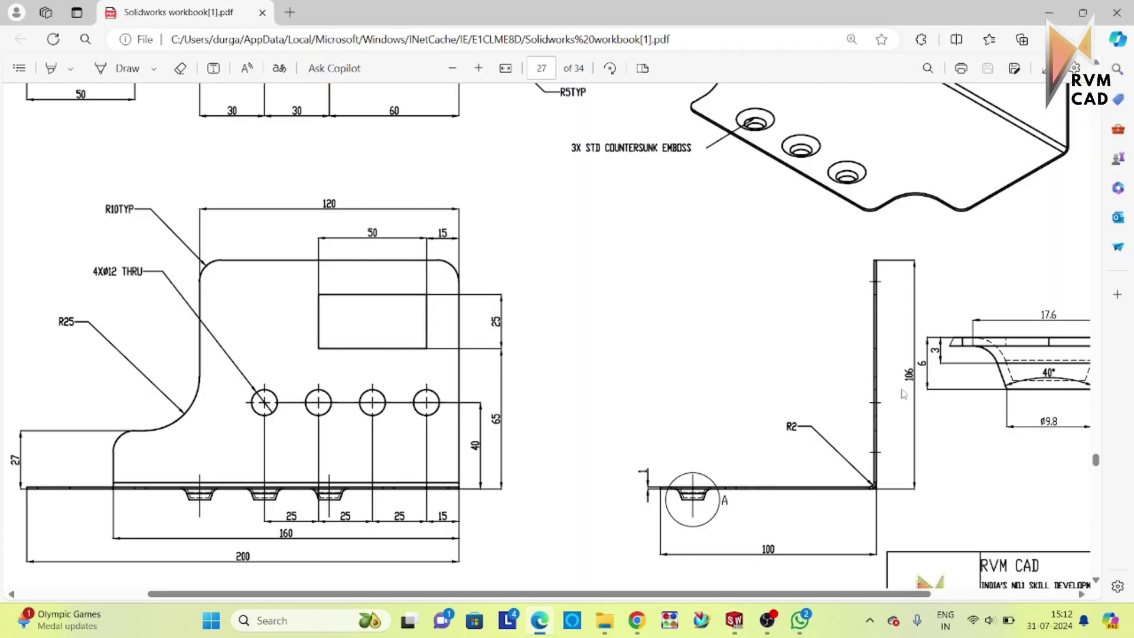
click(768, 621)
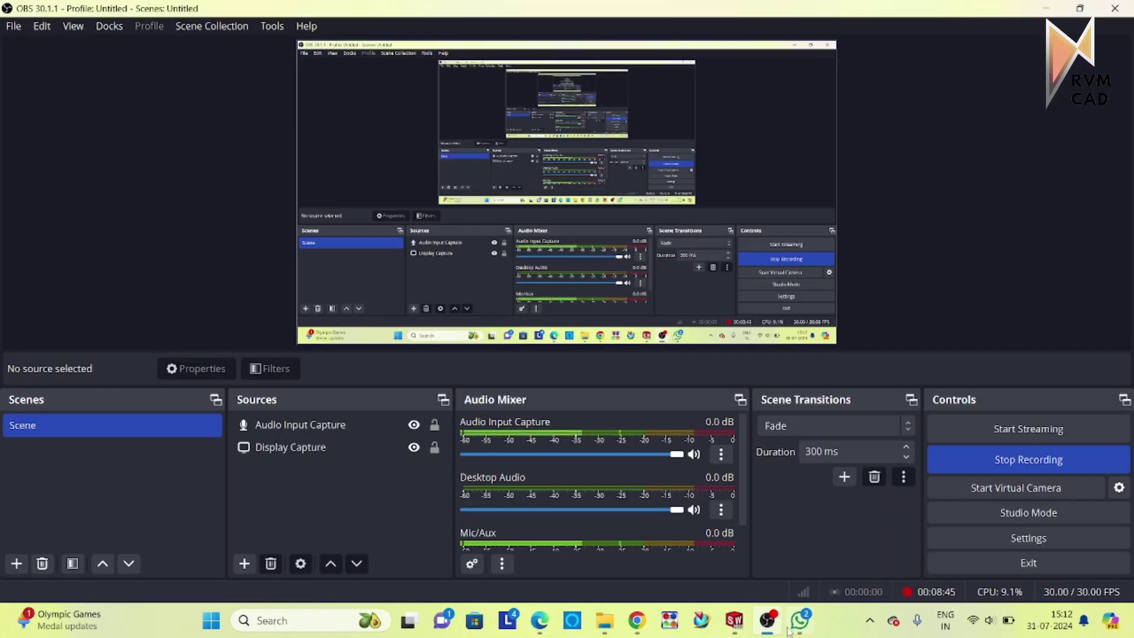
click(735, 621)
middle_drag(934, 468, 870, 436)
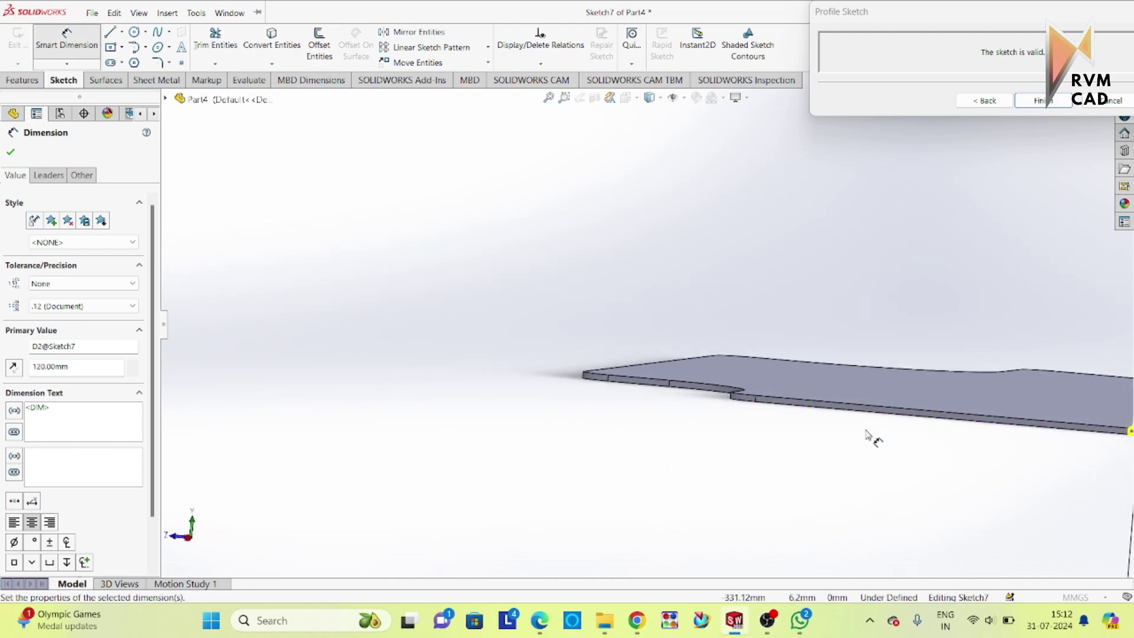
scroll(872, 437, up, 5)
scroll(879, 443, down, 5)
scroll(874, 282, down, 2)
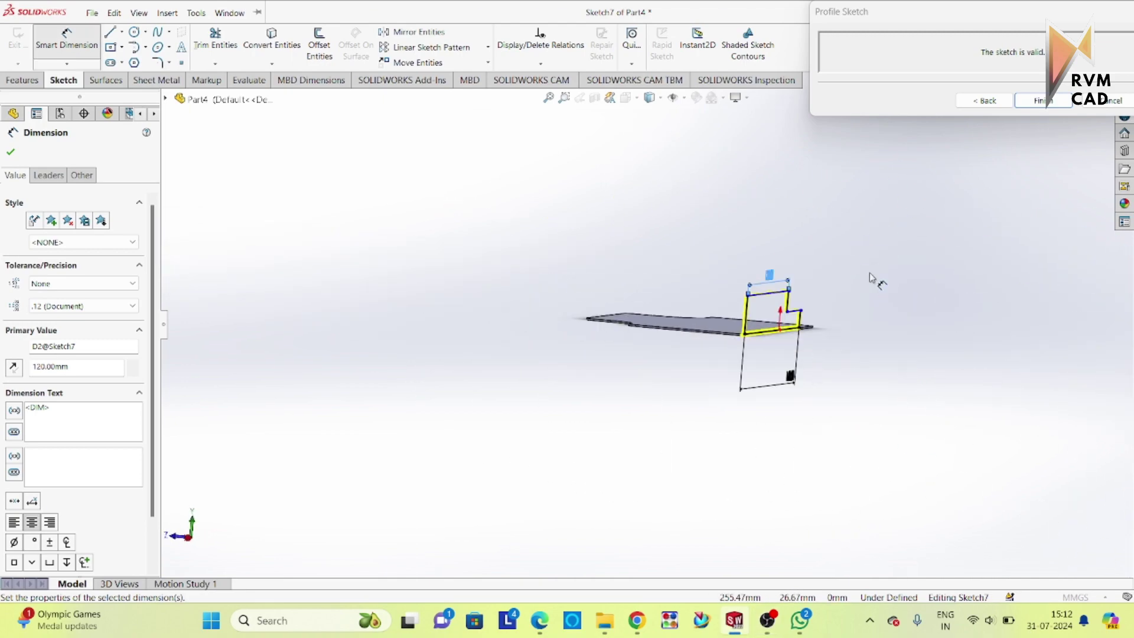
scroll(783, 336, up, 8)
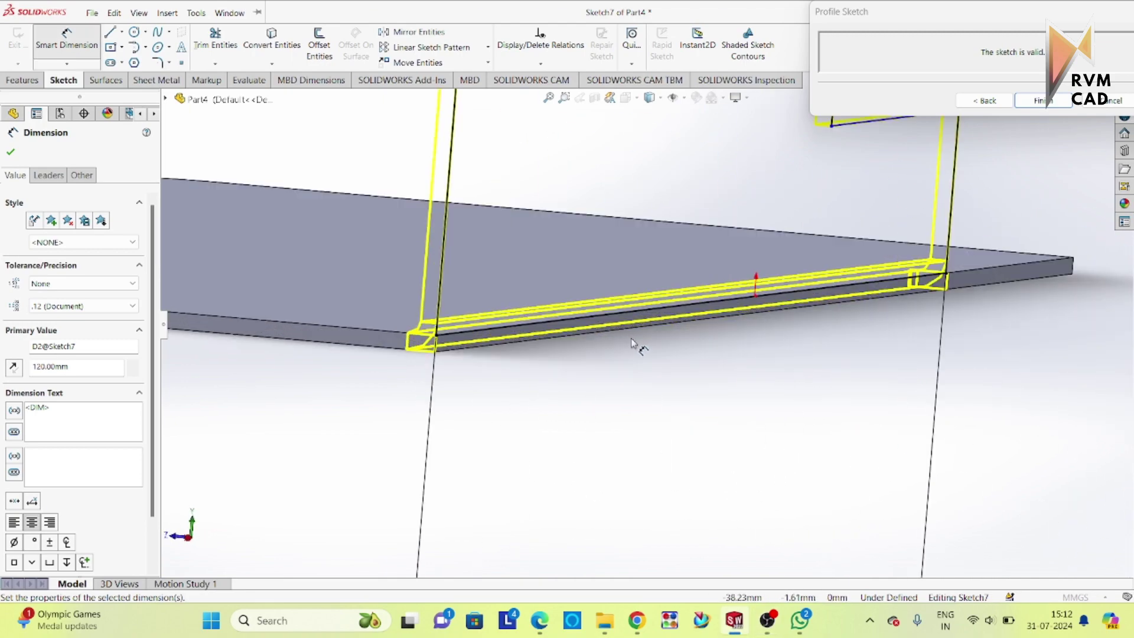
scroll(502, 352, down, 3)
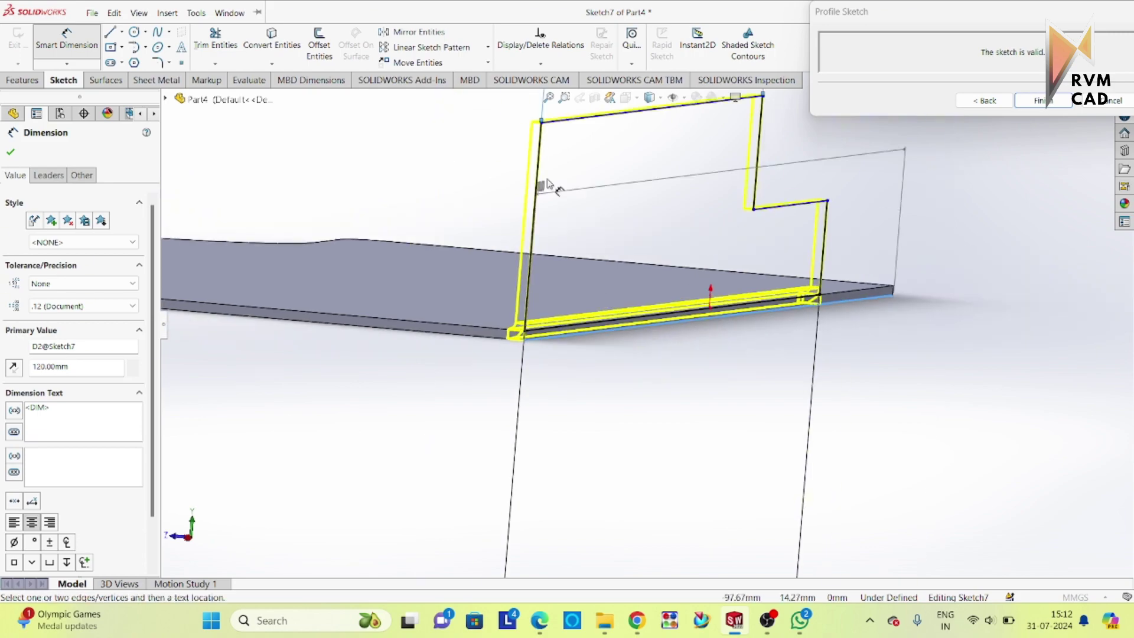
click(573, 123)
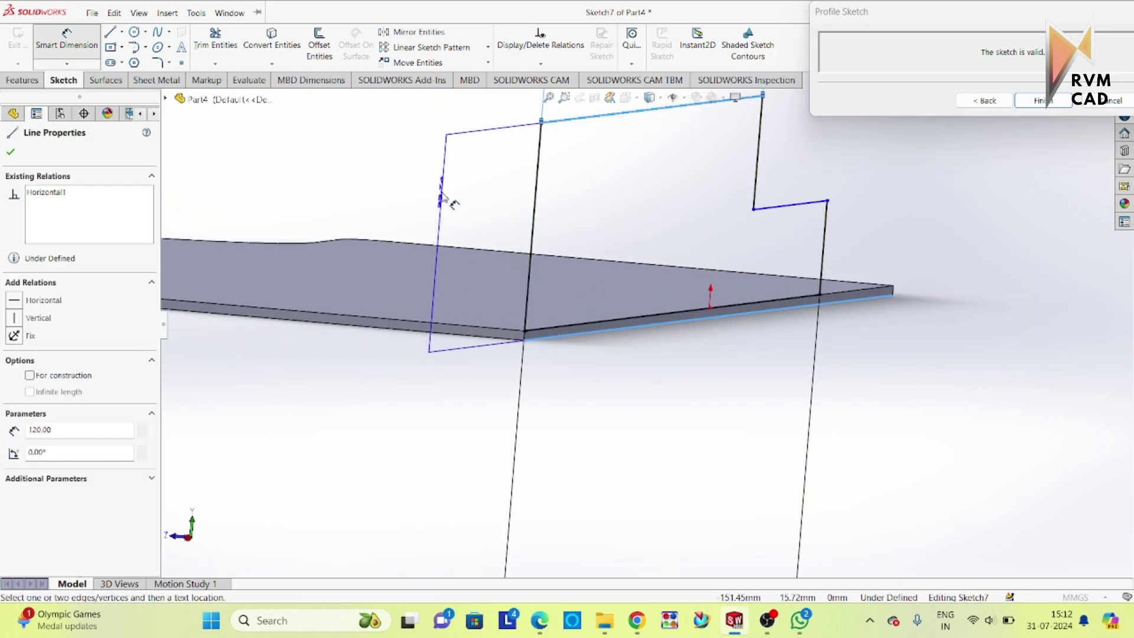
click(444, 198)
text(106)
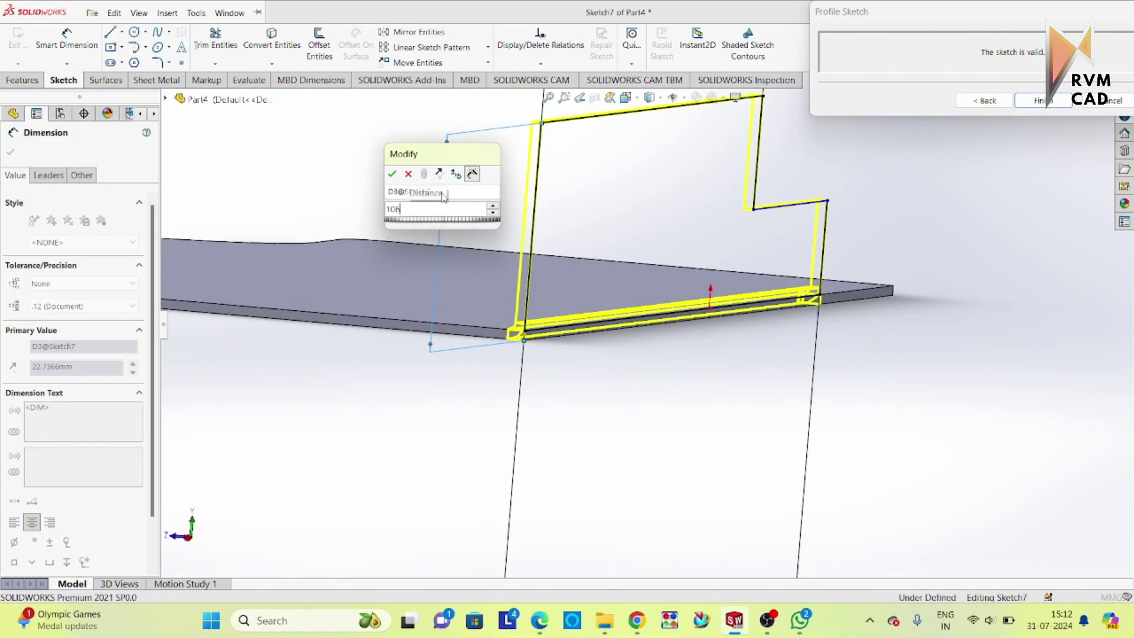
key(Return)
scroll(566, 239, down, 3)
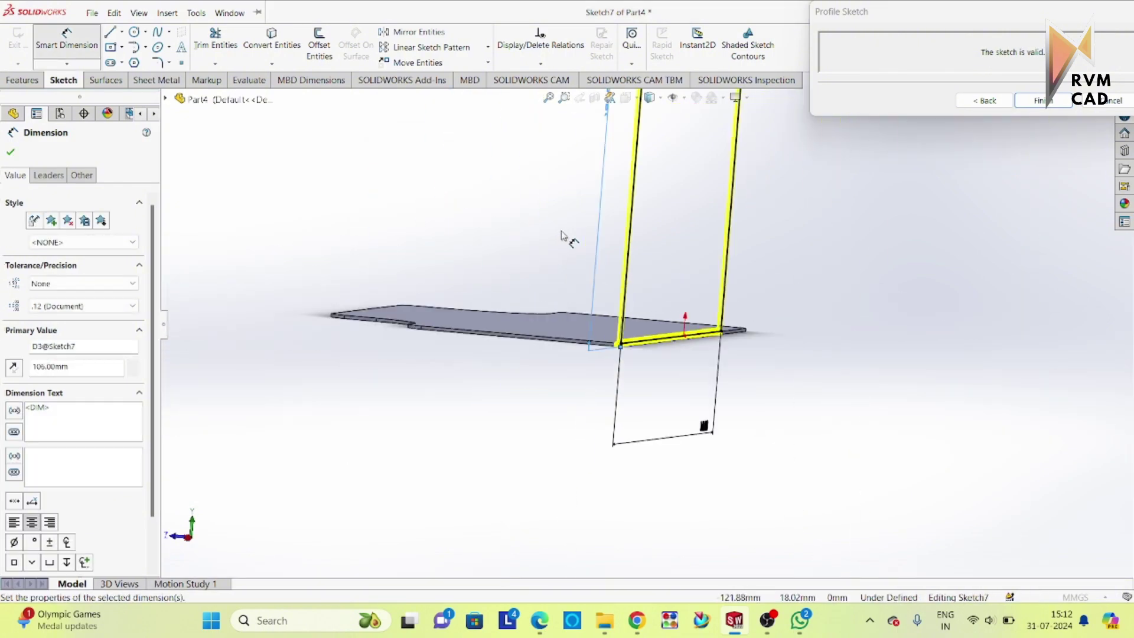
click(549, 215)
Check the step height in the workbook drawing and dimension the low step's outer vertical line to 27 mm.
middle_drag(544, 207, 650, 230)
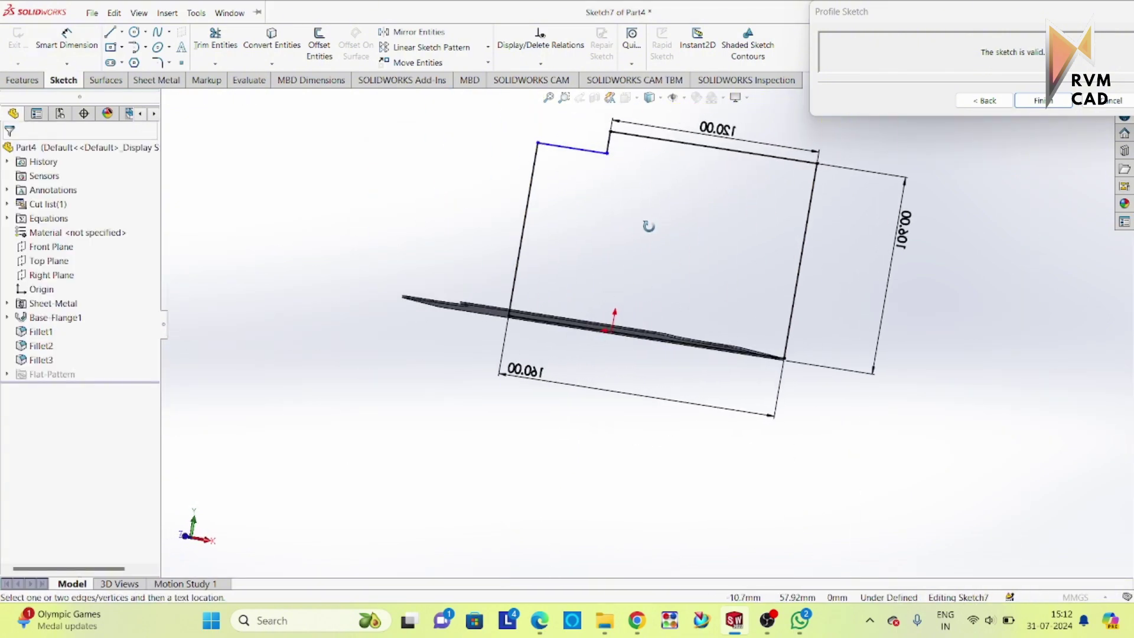
click(540, 620)
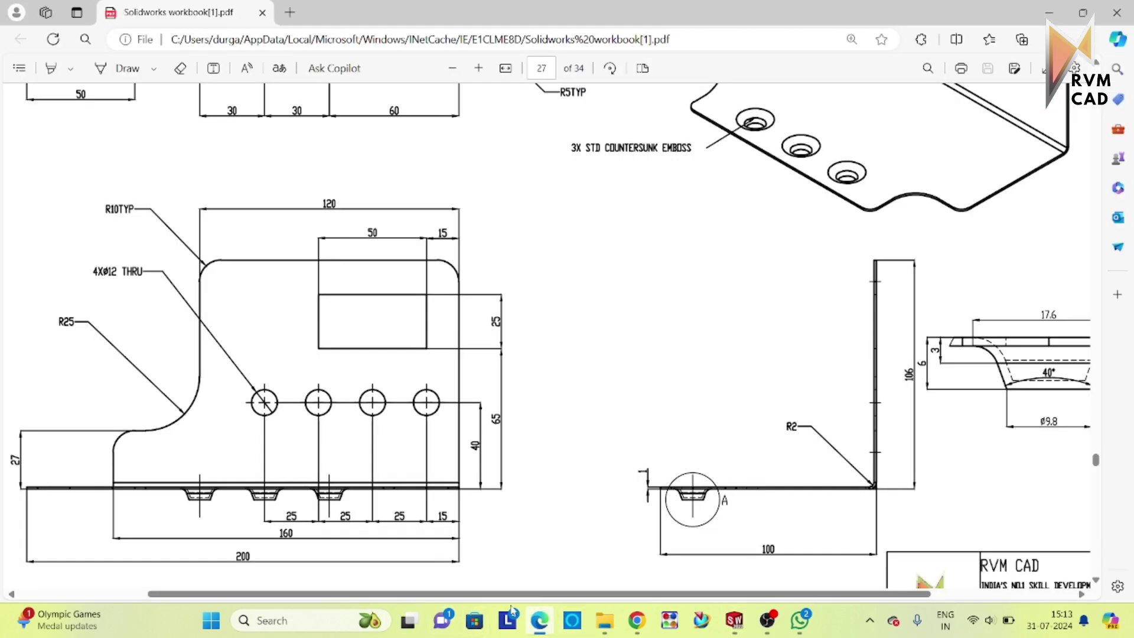
click(735, 620)
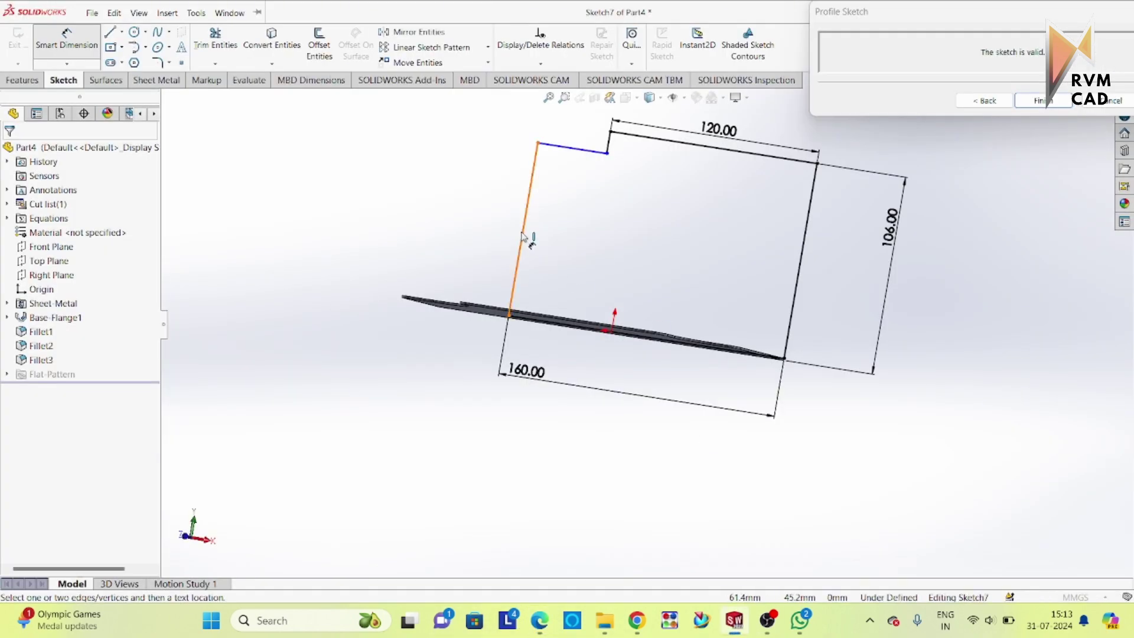
click(523, 237)
click(390, 236)
text(27)
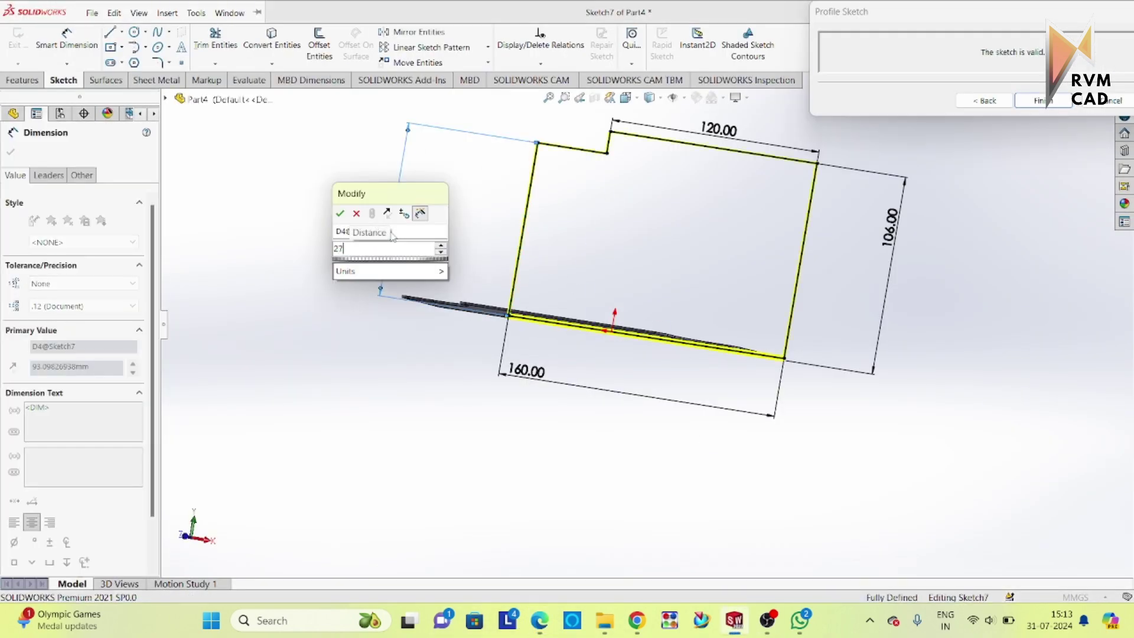
key(Return)
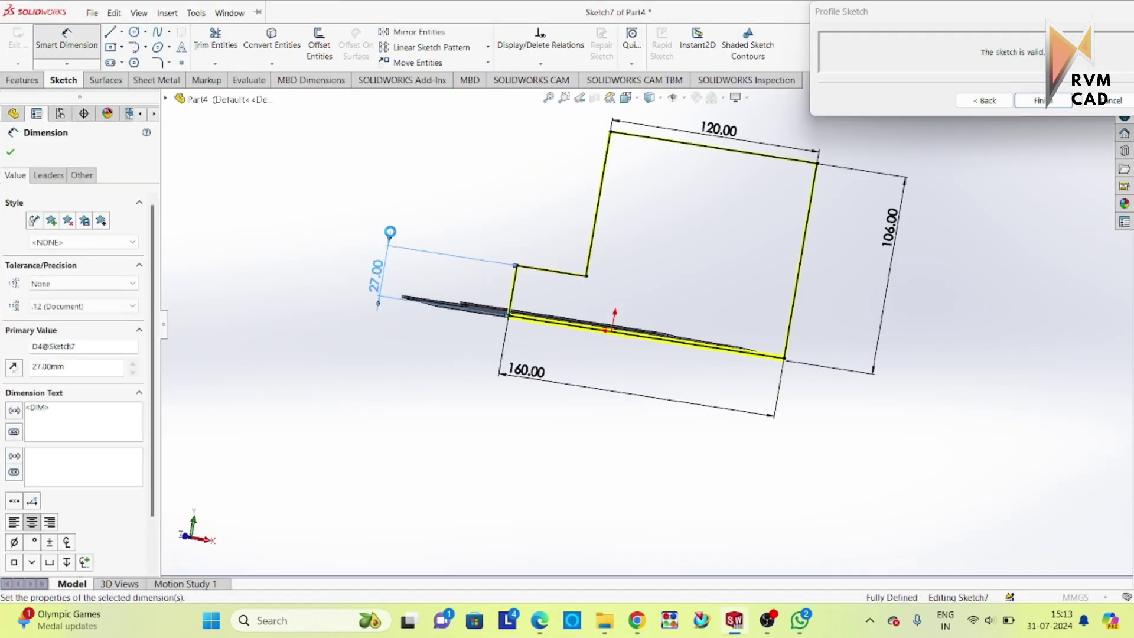
scroll(441, 368, up, 1)
click(431, 367)
scroll(718, 377, down, 1)
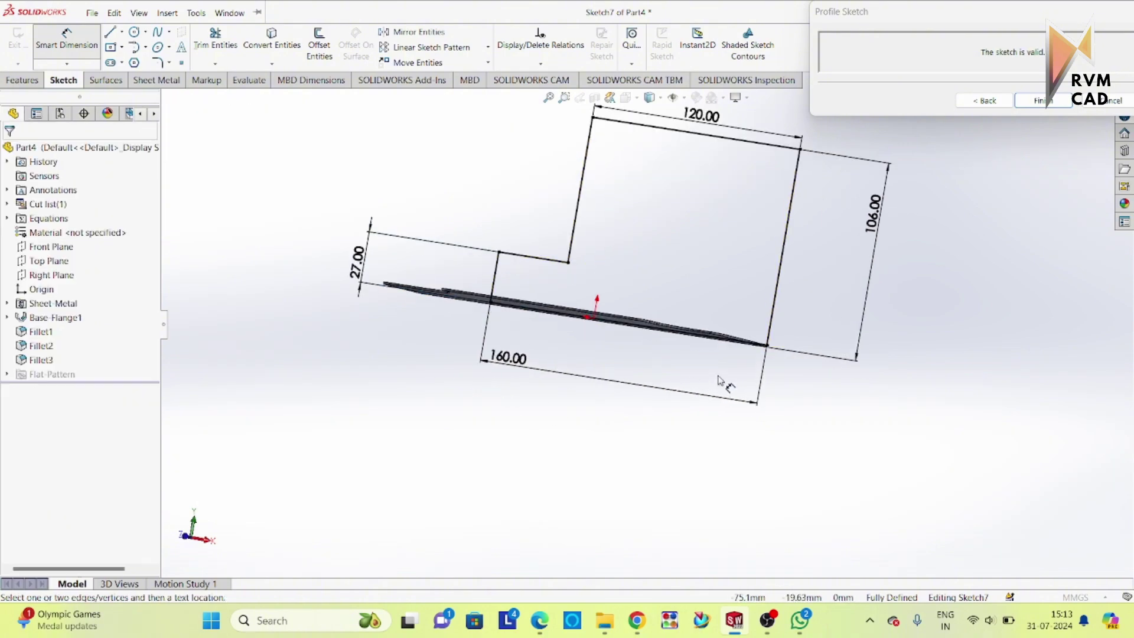
scroll(727, 384, down, 1)
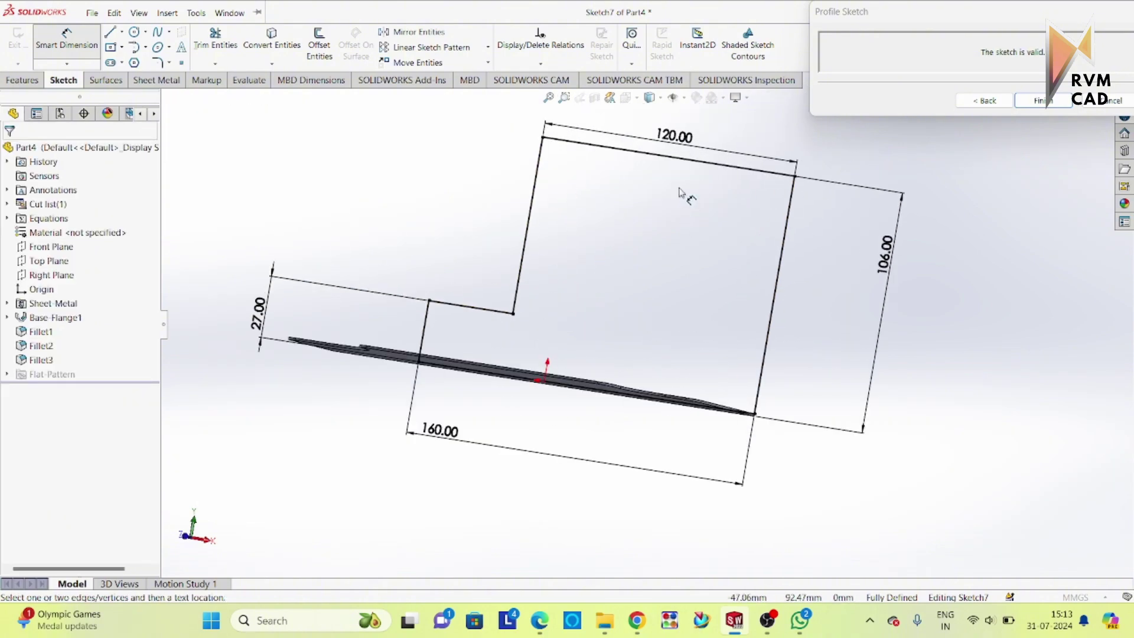
scroll(679, 192, down, 1)
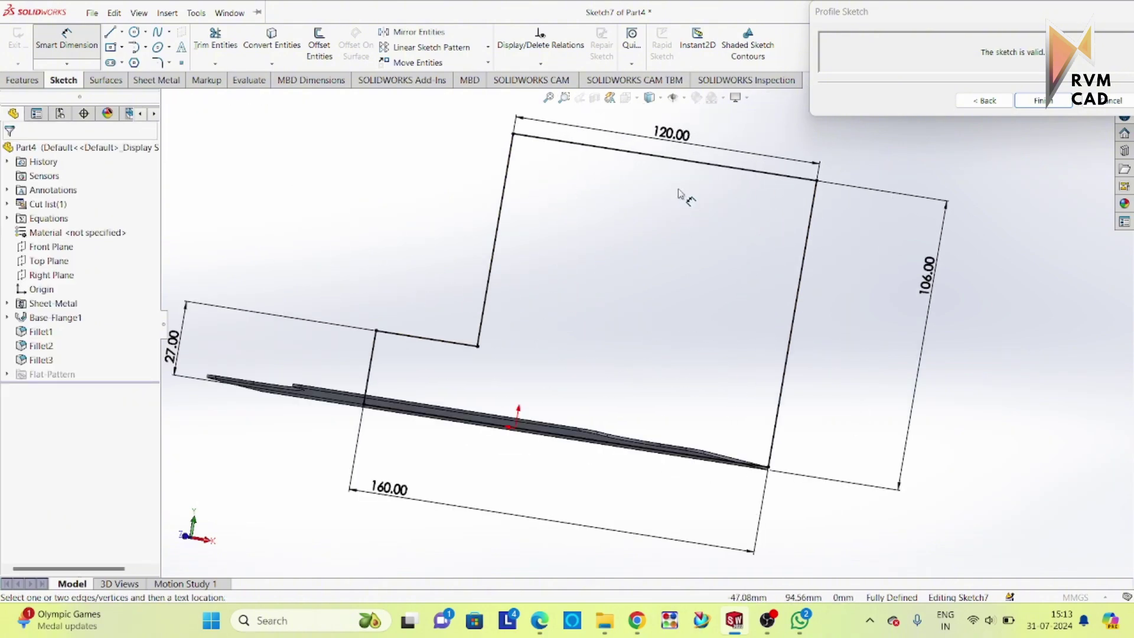
Check the corner radii in the workbook drawing and fillet the flange profile's two upper corners with a 10 mm radius.
click(545, 629)
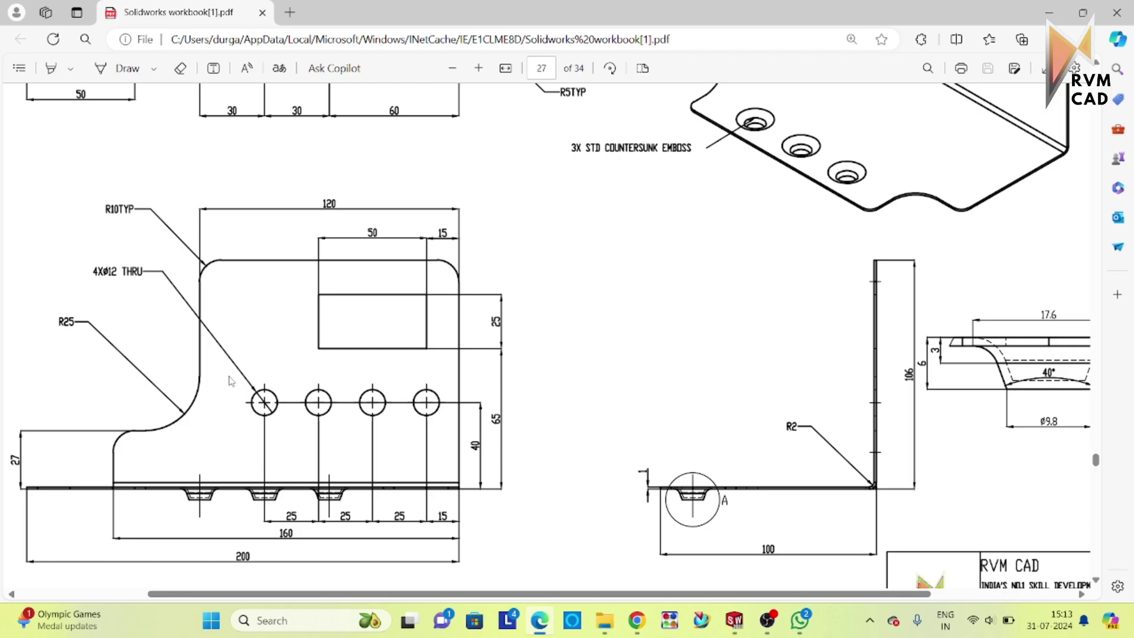
scroll(452, 413, up, 2)
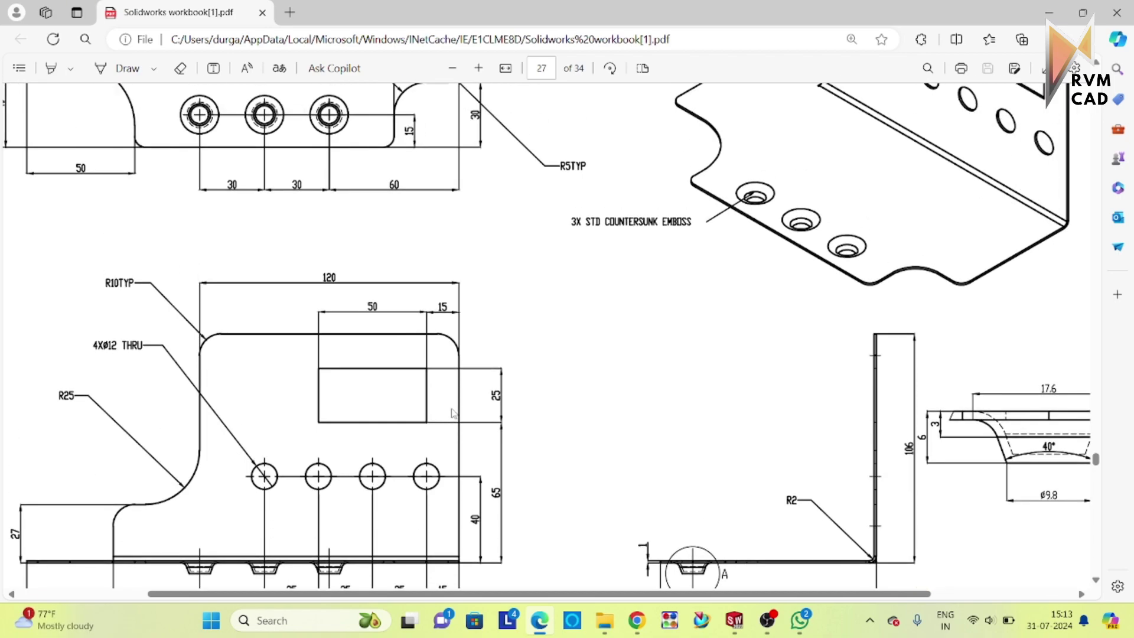
scroll(452, 414, down, 4)
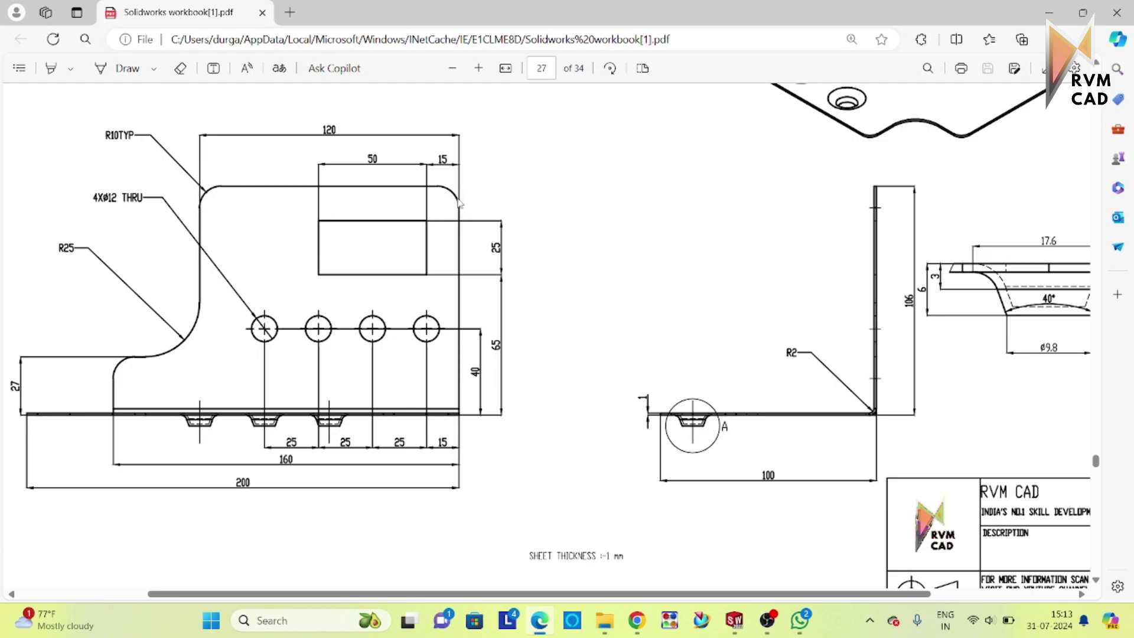
click(735, 620)
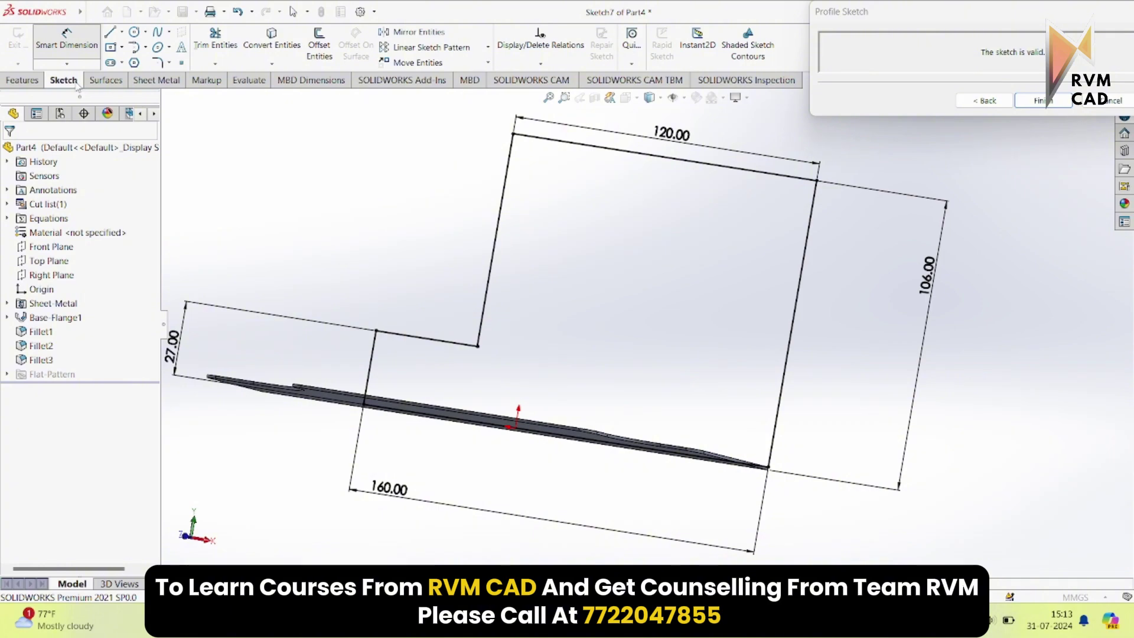
click(157, 62)
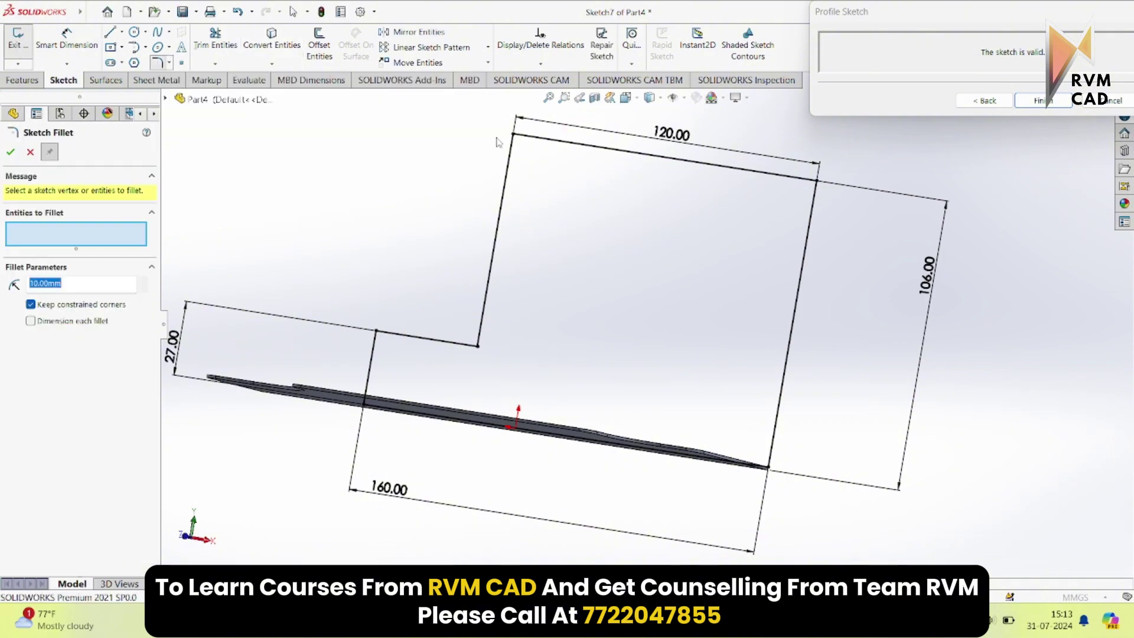
click(543, 142)
click(512, 164)
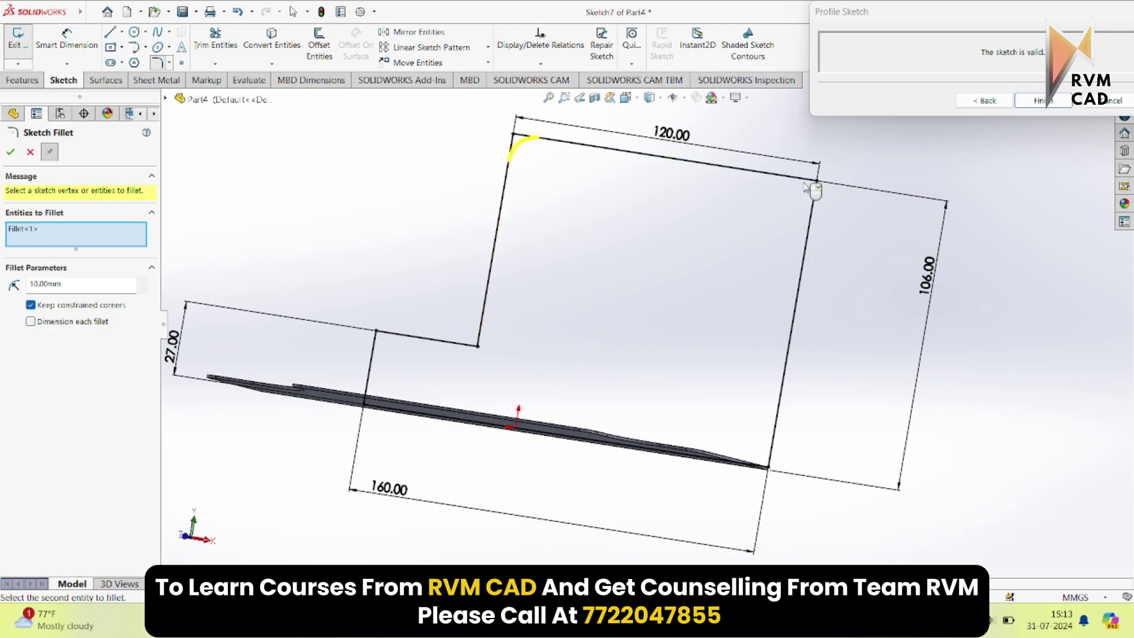
click(814, 184)
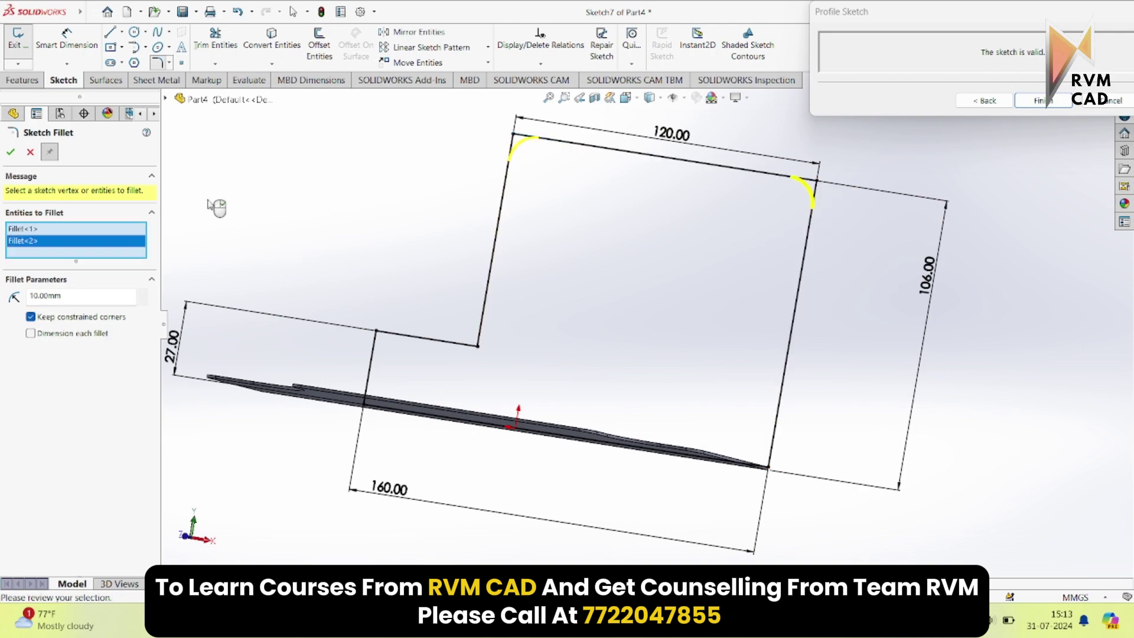
click(10, 152)
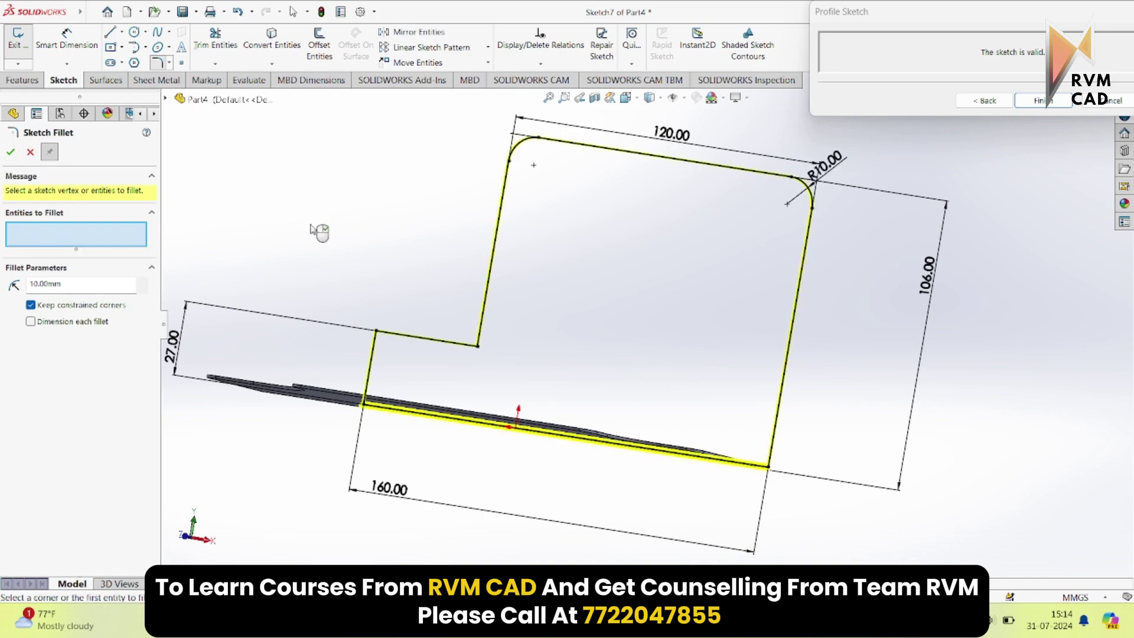
Check the inner corner's radius in the workbook drawing and fillet the profile's inner step corner with a 25 mm radius.
key(alt+Tab)
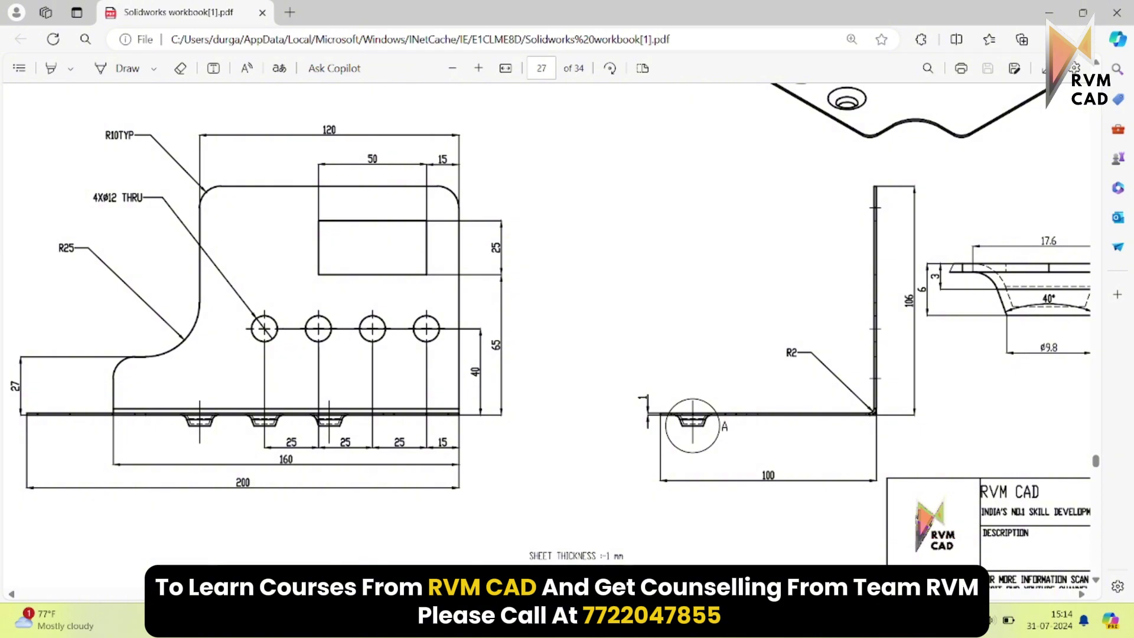
key(alt+Tab)
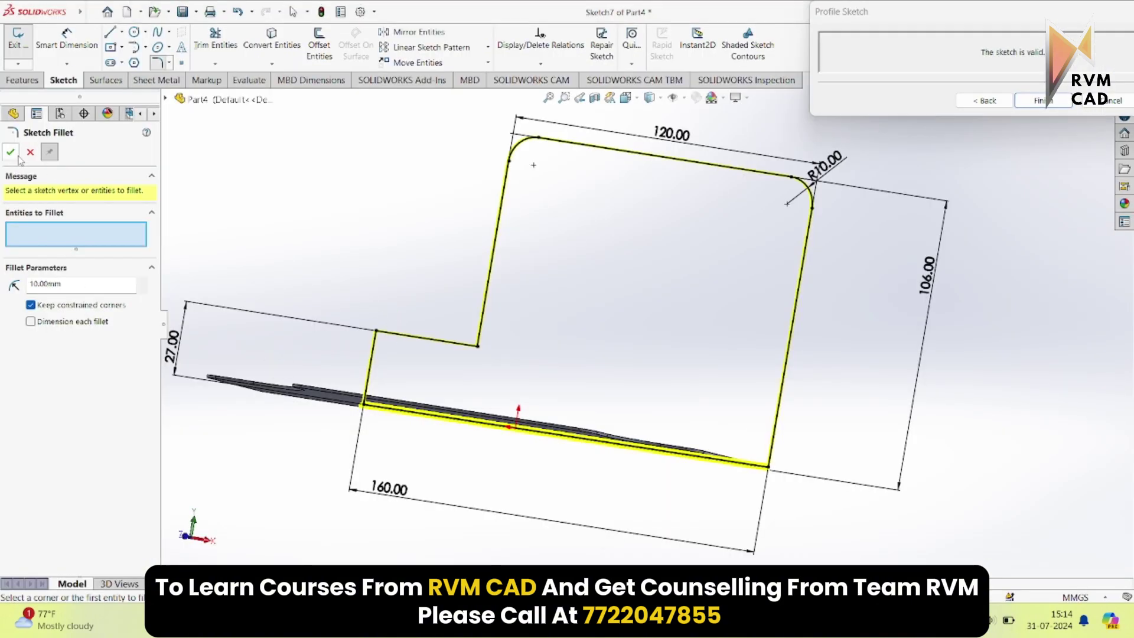
click(461, 343)
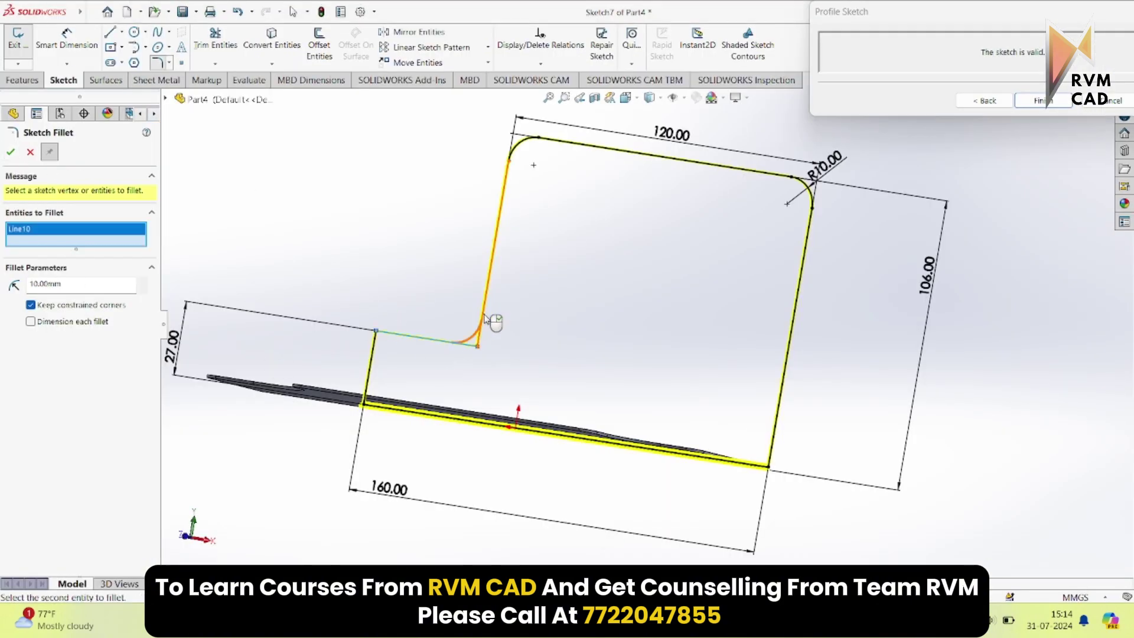
click(486, 320)
double_click(61, 284)
key(BackSpace)
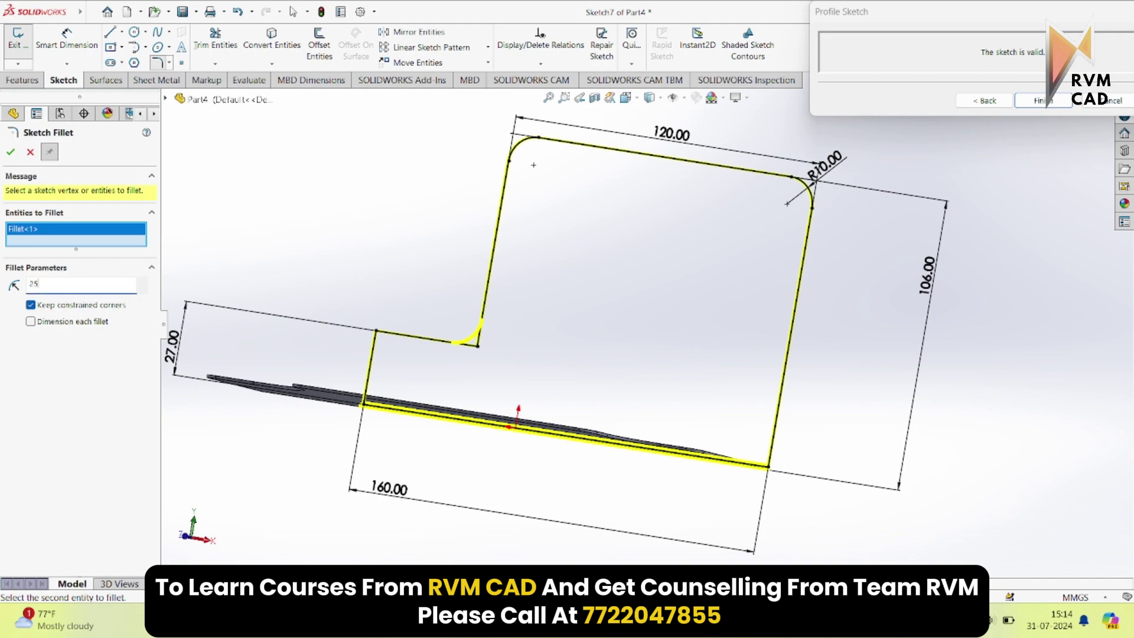
text(25)
click(11, 152)
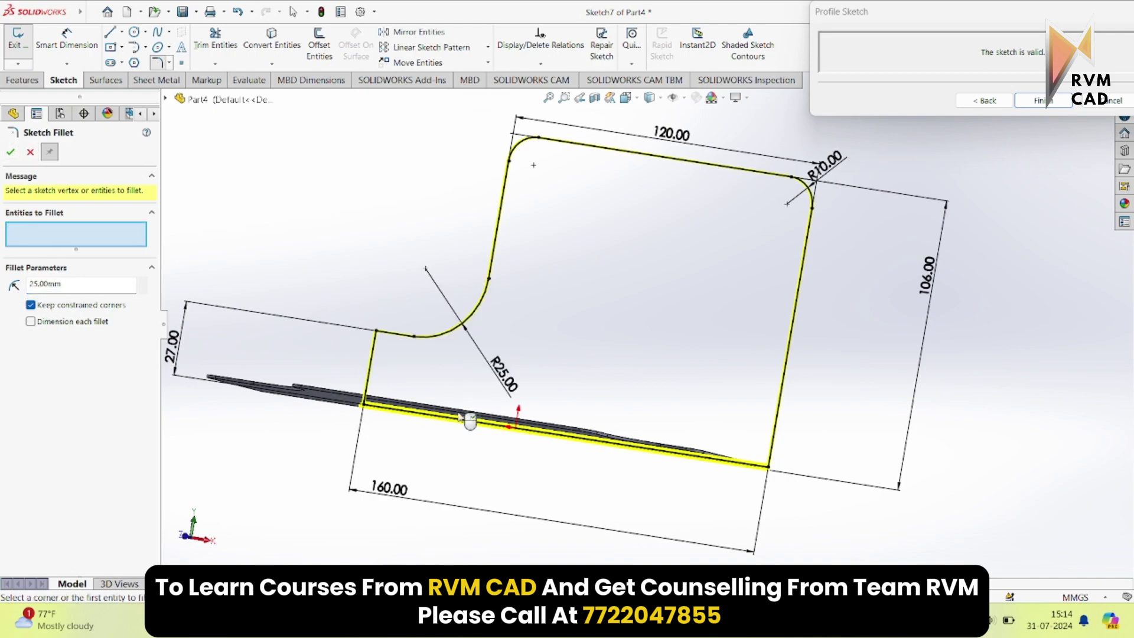
Check the workbook drawing and fillet the low step's outer upper corner, entering a 10 mm radius, then close the sketch fillet.
key(alt+Tab)
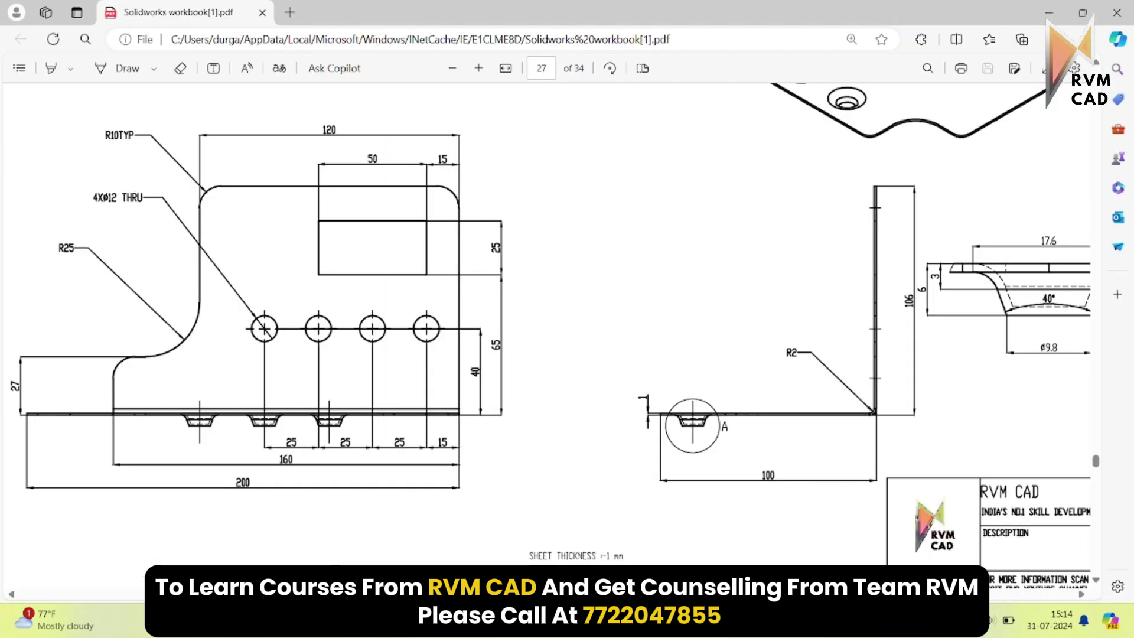
key(alt+Tab)
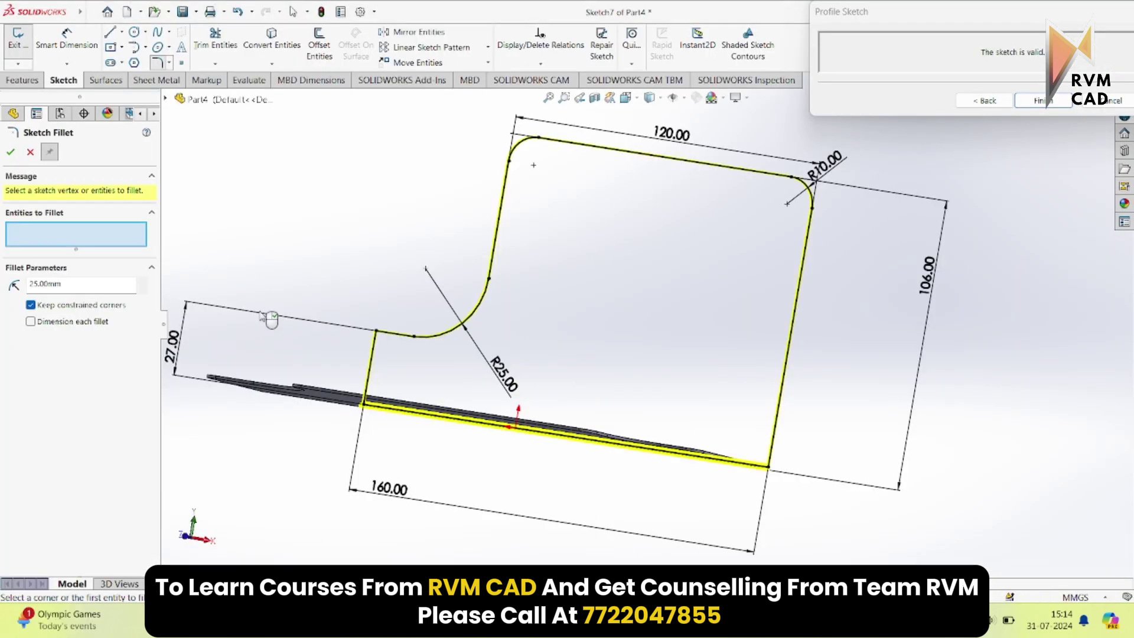
click(385, 335)
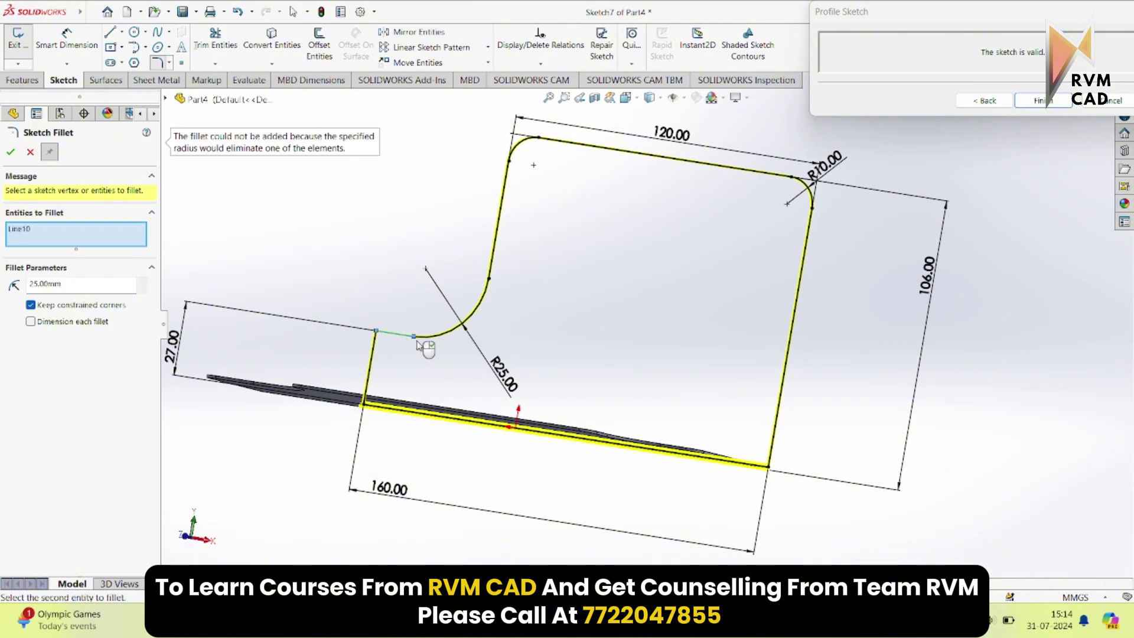
double_click(67, 287)
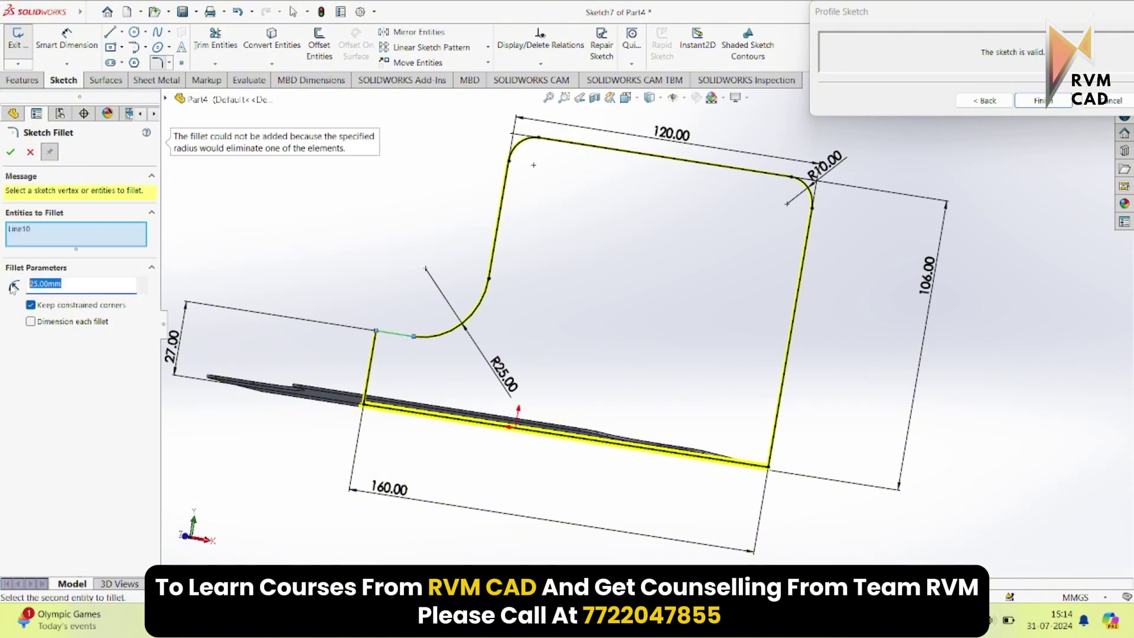
text(10)
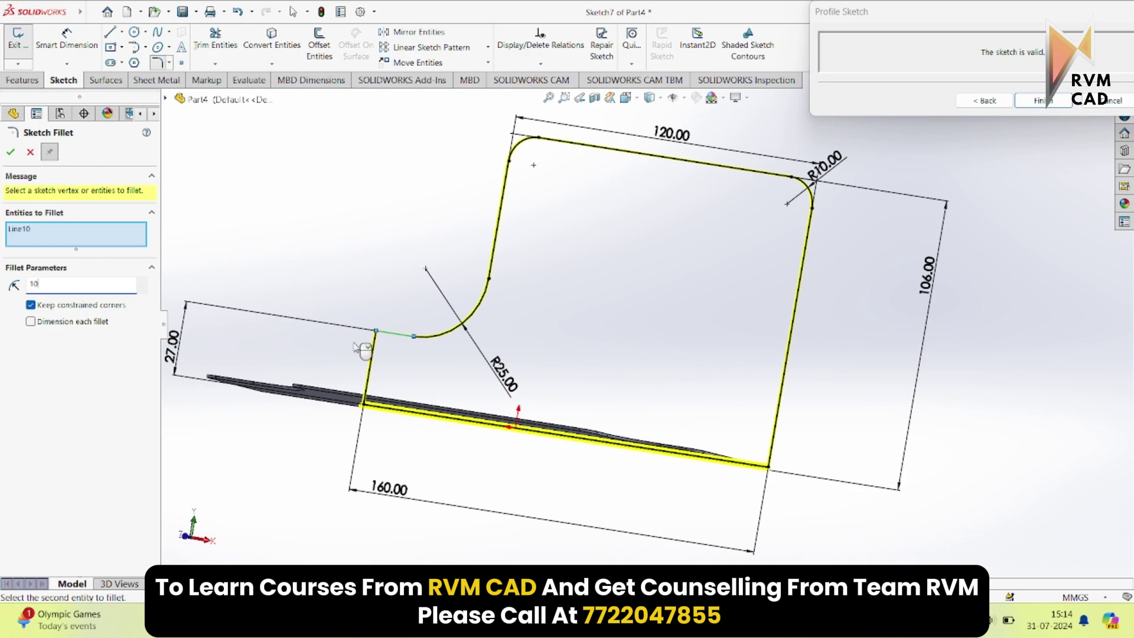
click(373, 355)
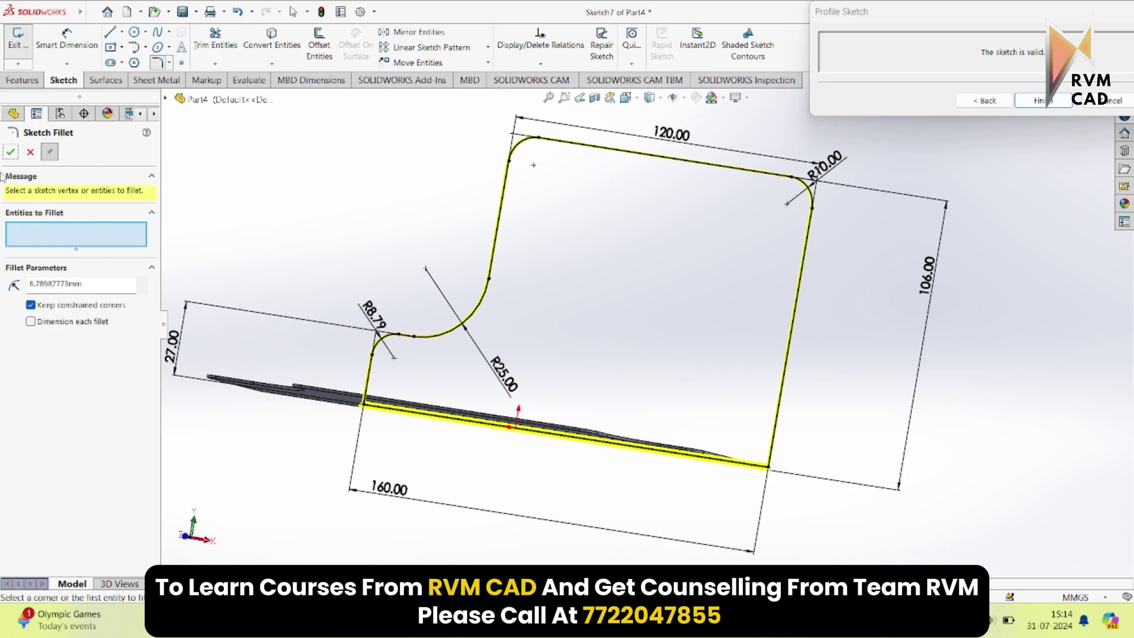
click(11, 152)
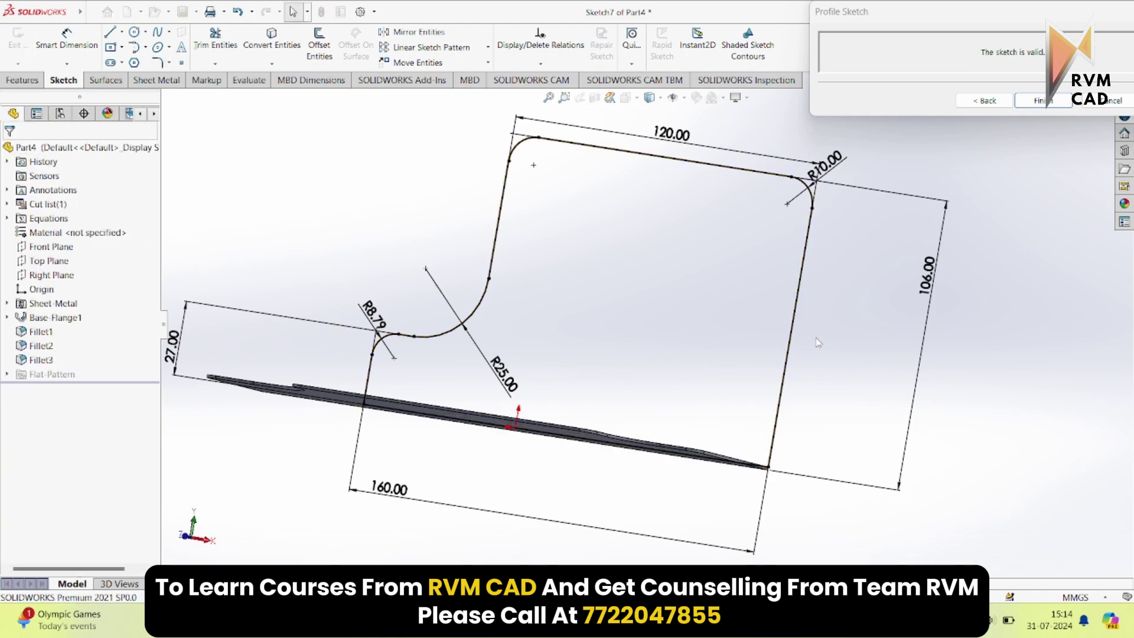
Finish the flange profile sketch to create the upright edge flange.
middle_drag(829, 346, 807, 357)
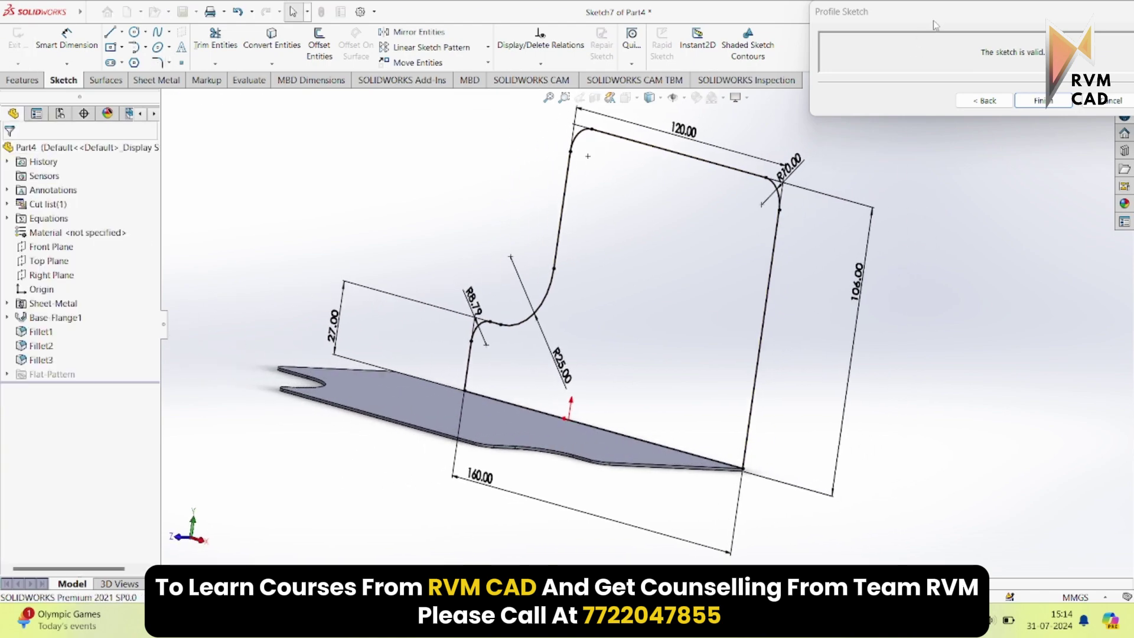
drag(938, 20, 802, 21)
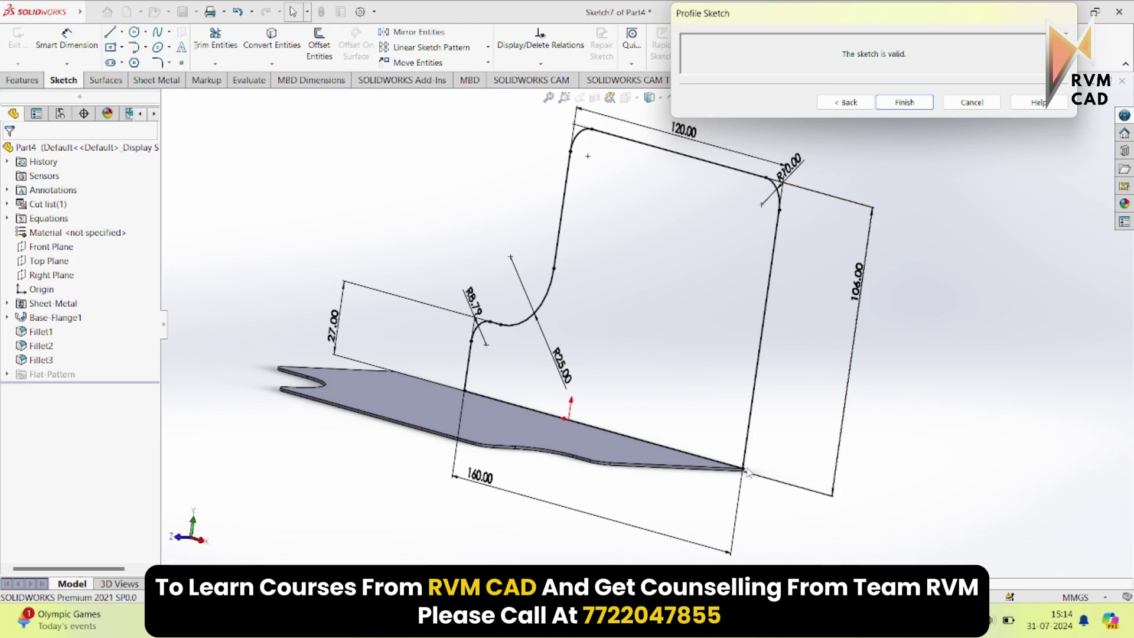
click(940, 475)
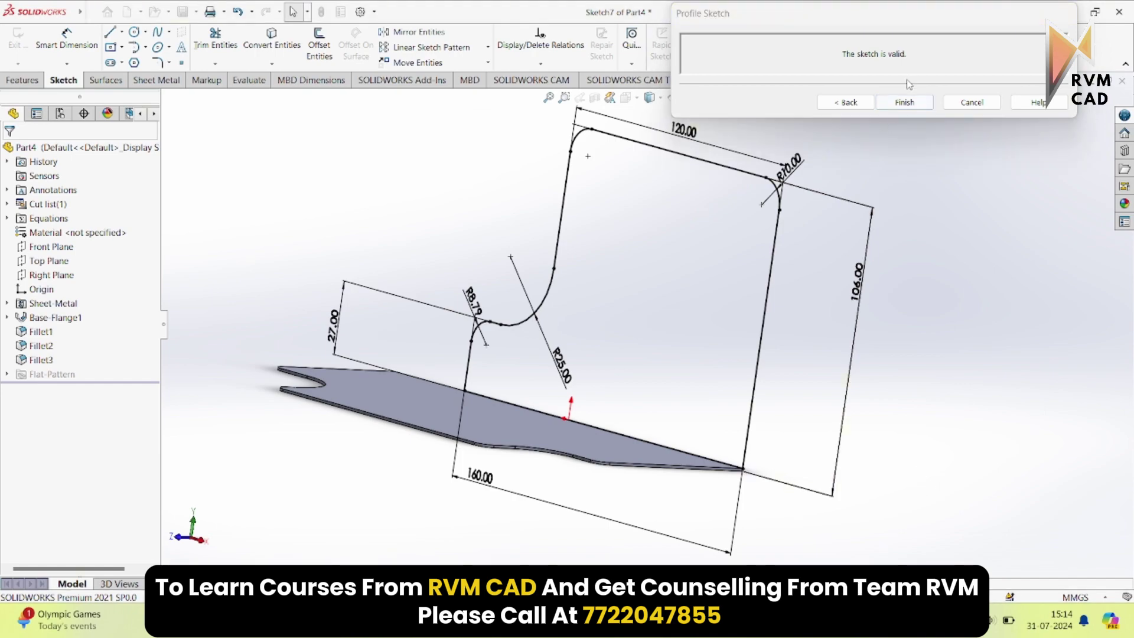
click(900, 106)
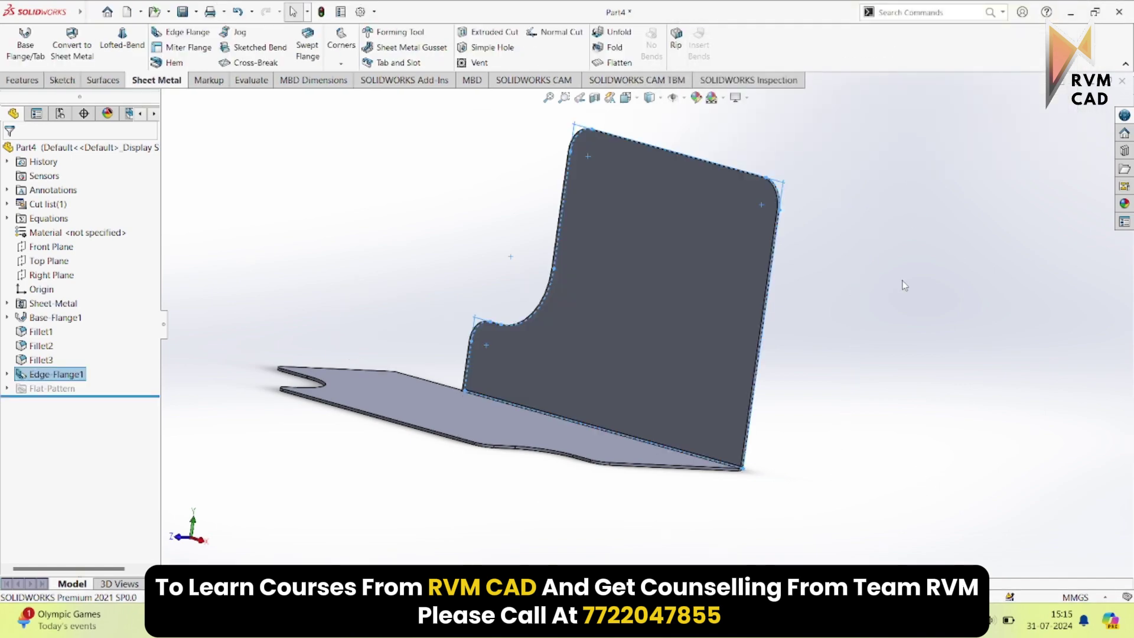
click(836, 289)
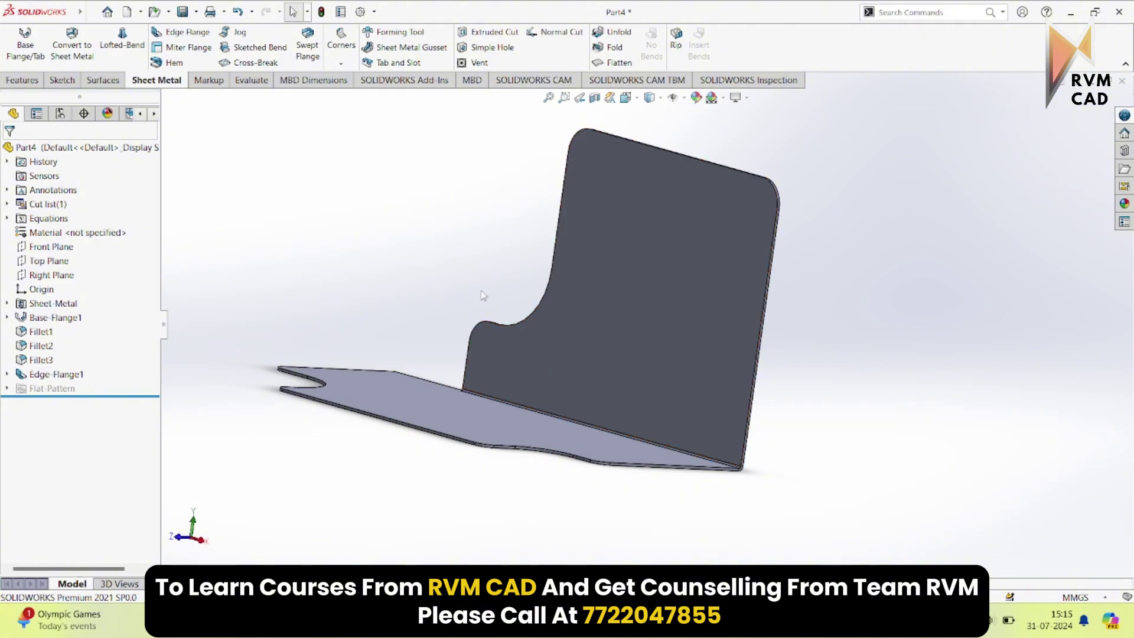
Examine the bend and its relief at the low-step end of the new flange.
middle_drag(484, 297, 466, 328)
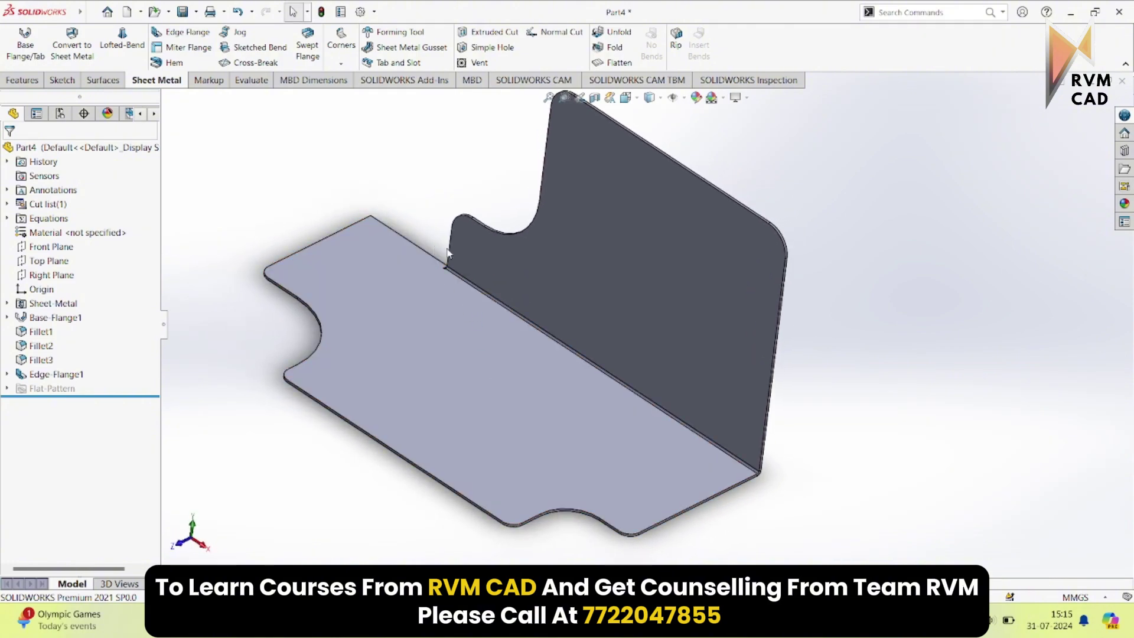
scroll(505, 301, down, 5)
scroll(506, 304, down, 6)
scroll(606, 313, up, 4)
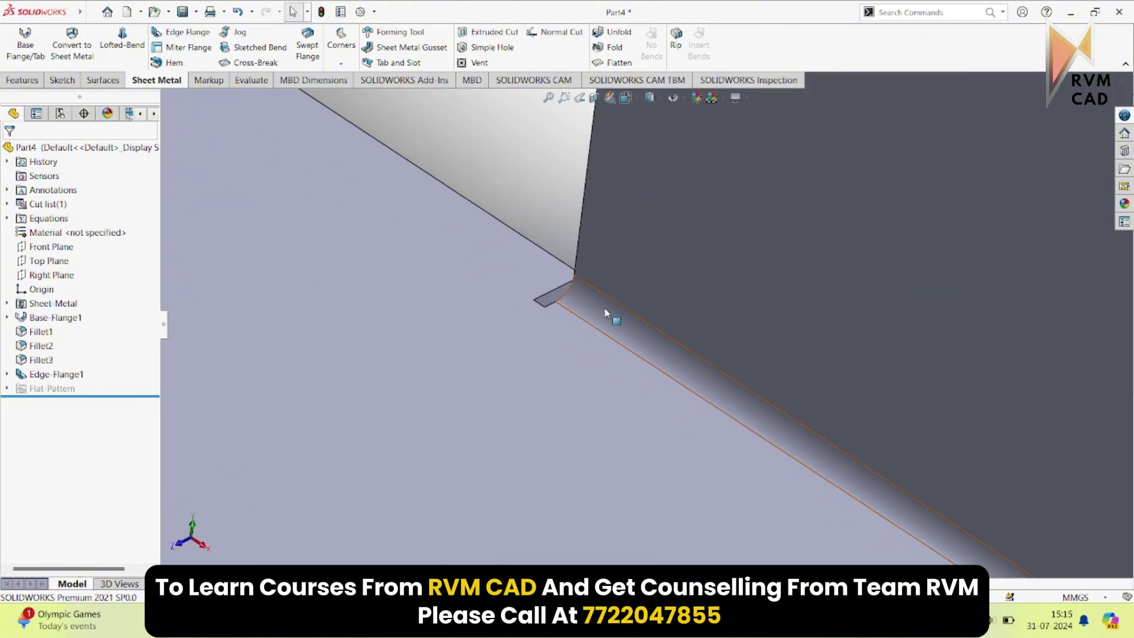
scroll(671, 373, up, 6)
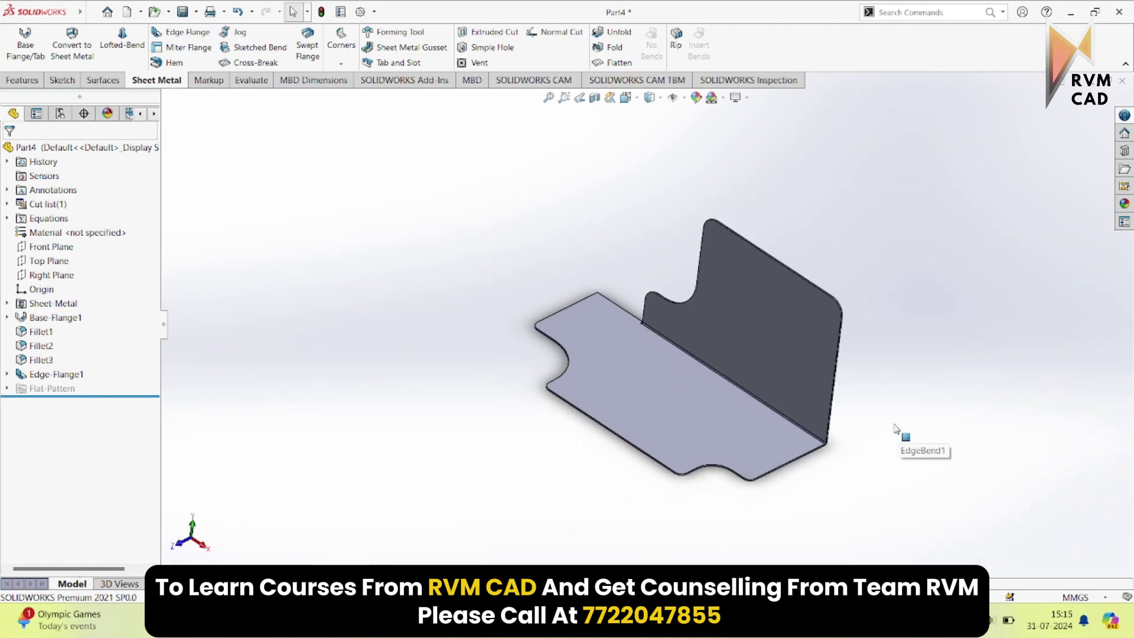
scroll(793, 413, down, 2)
scroll(793, 413, up, 3)
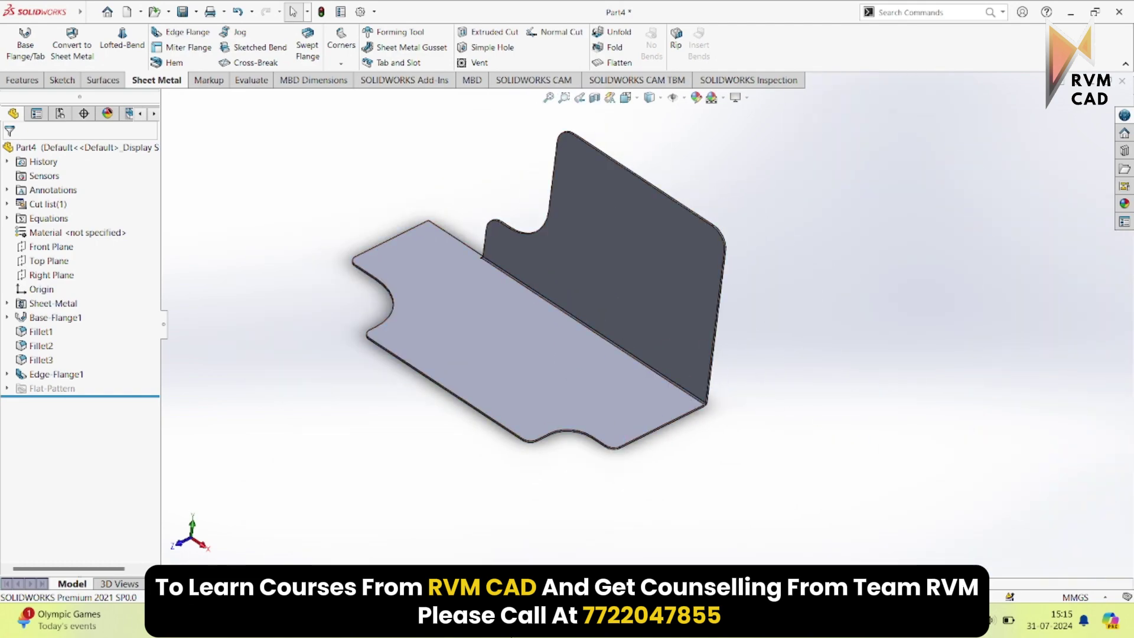
Check the flange cutouts in the workbook drawing and start a sketch on the upright flange's flat face.
click(591, 621)
scroll(595, 528, up, 6)
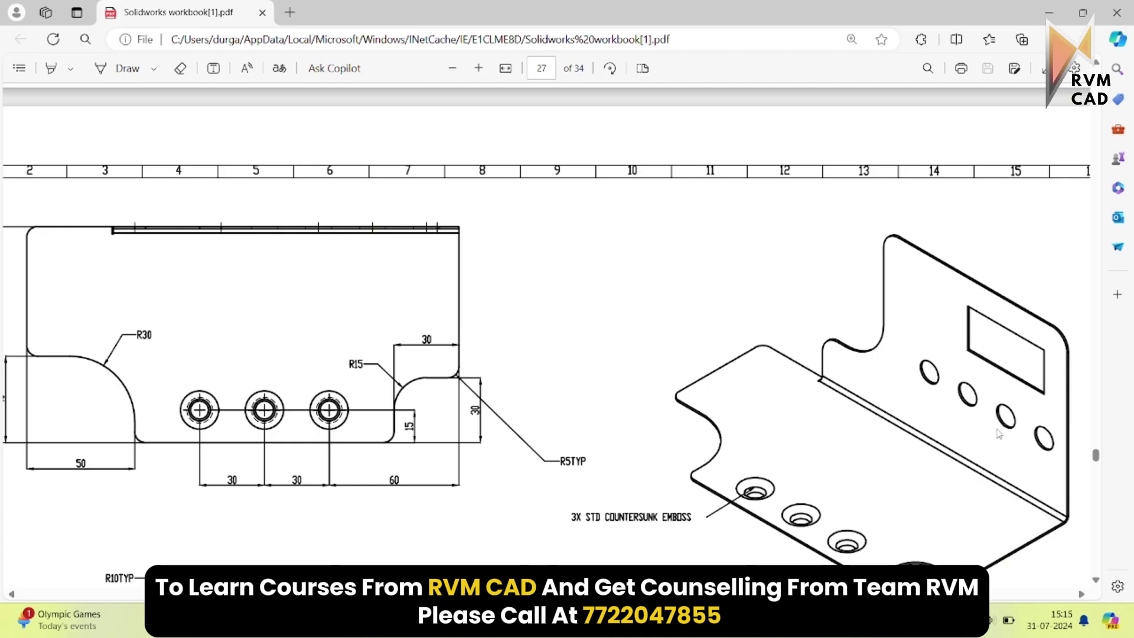
scroll(1012, 432, down, 1)
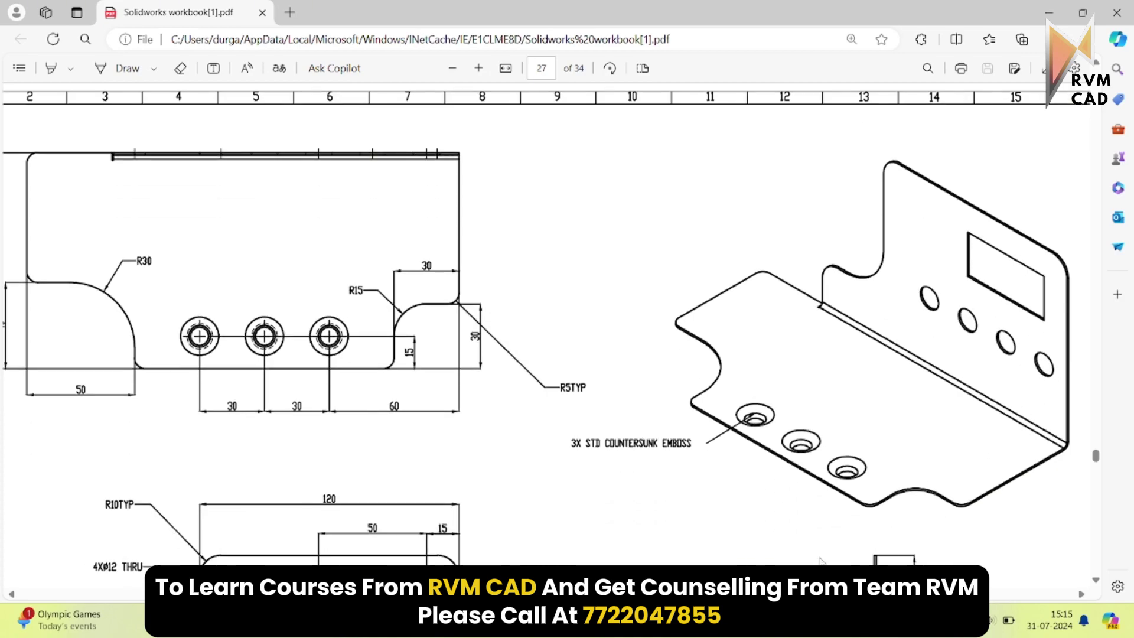
click(621, 620)
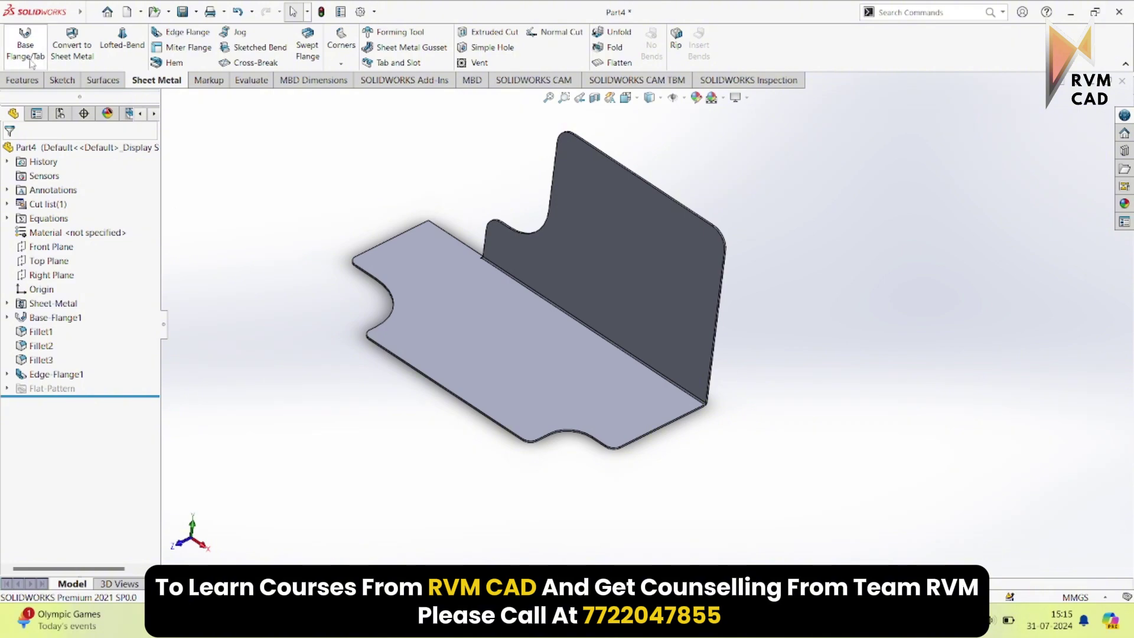
click(66, 83)
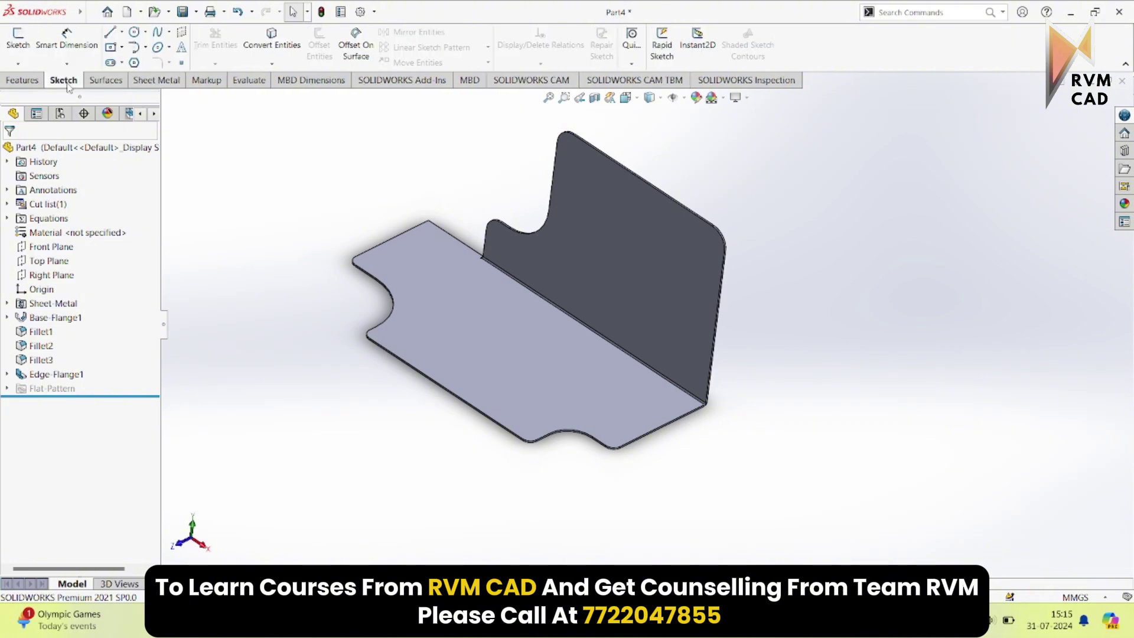
click(17, 38)
click(614, 232)
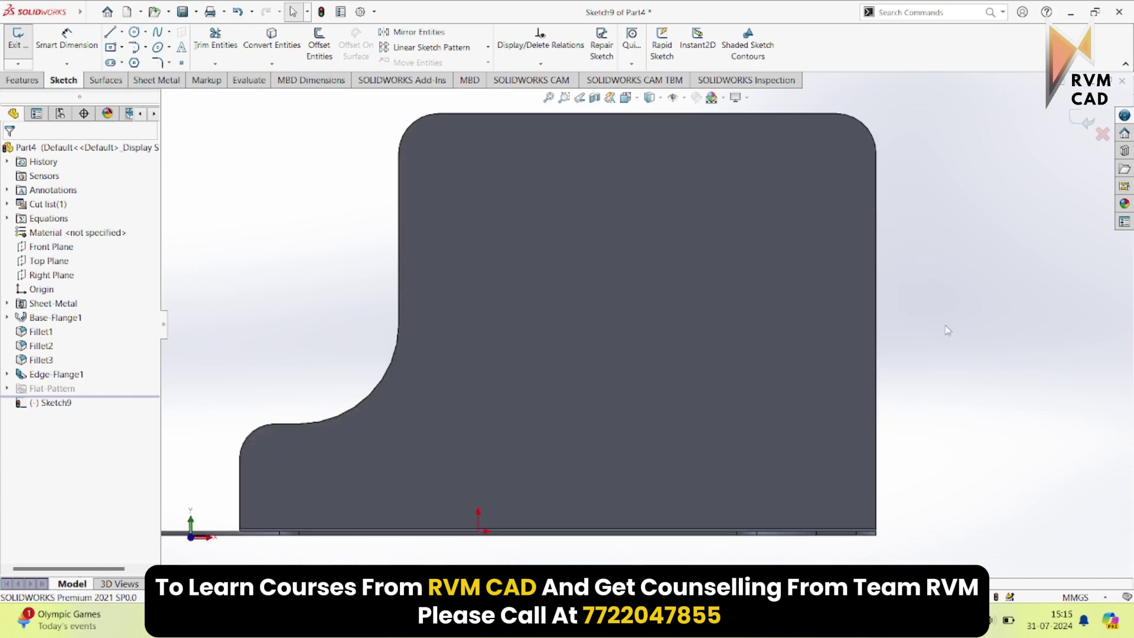
Sketch a center rectangle about 44 x 19 mm near the flange's upper edge for the window.
click(112, 47)
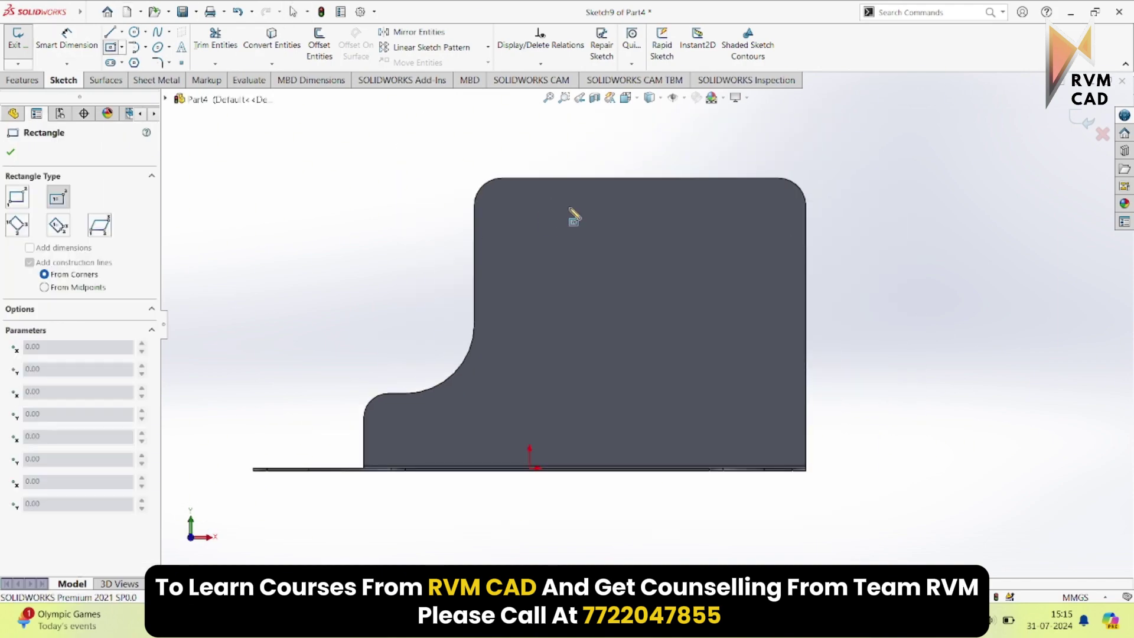
click(541, 176)
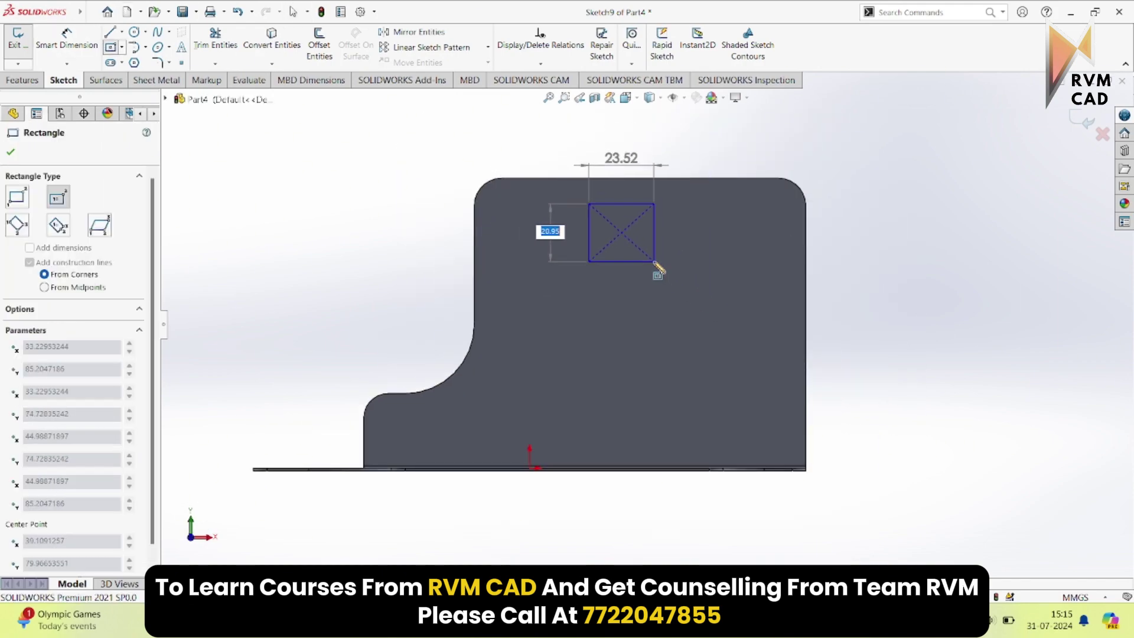
click(683, 258)
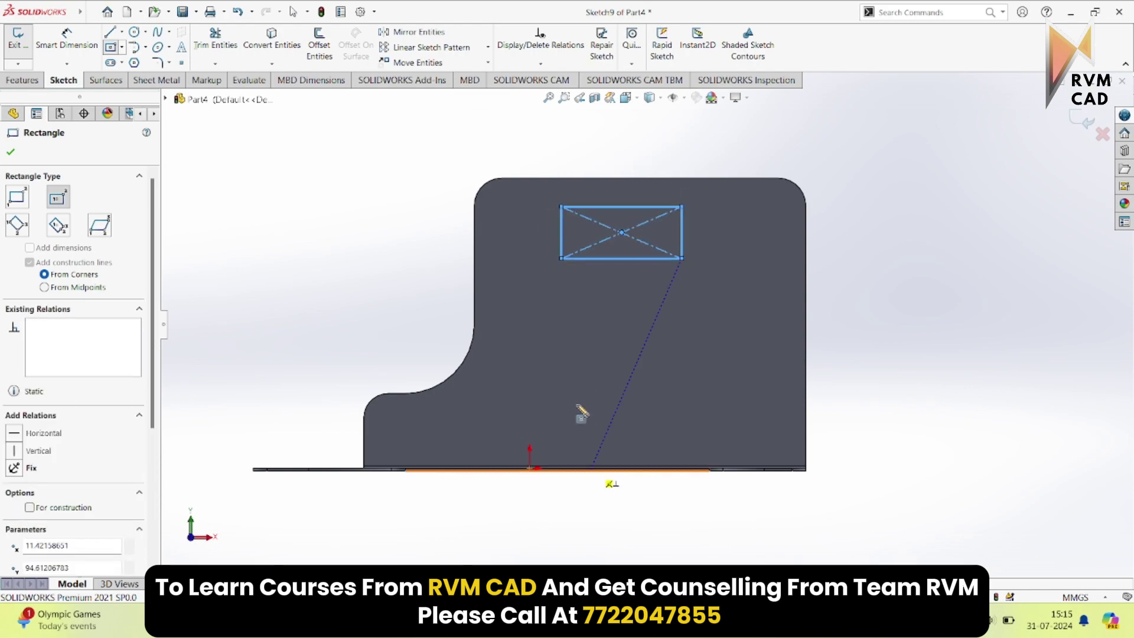
Check the window size in the workbook drawing and dimension the rectangle 50 mm wide and 25 mm high.
click(66, 37)
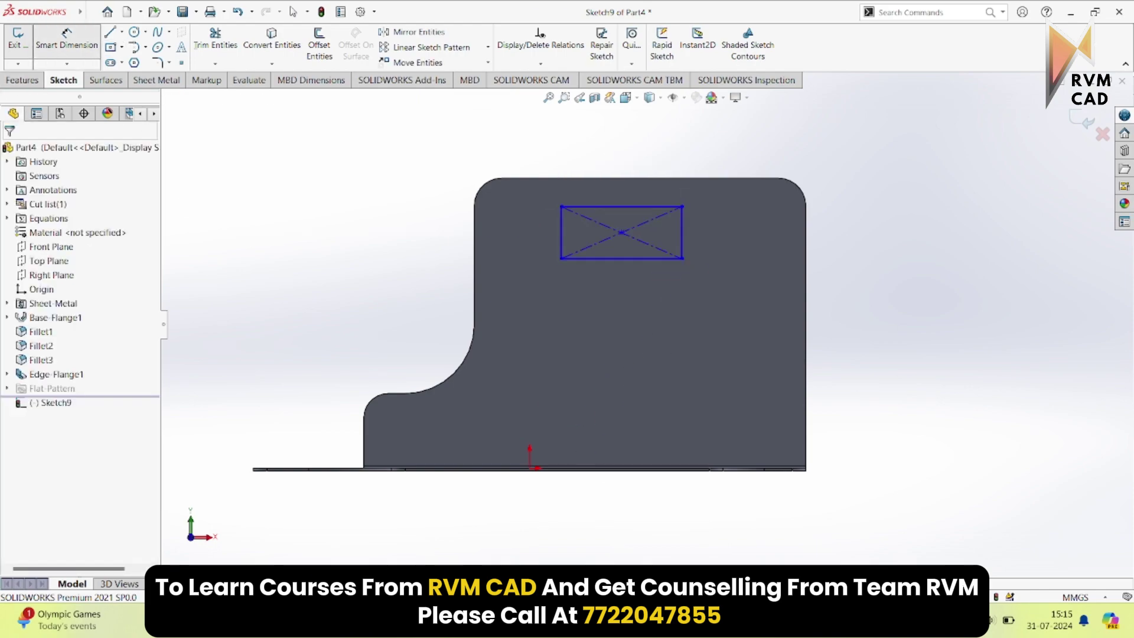
key(alt+Tab)
scroll(583, 373, down, 4)
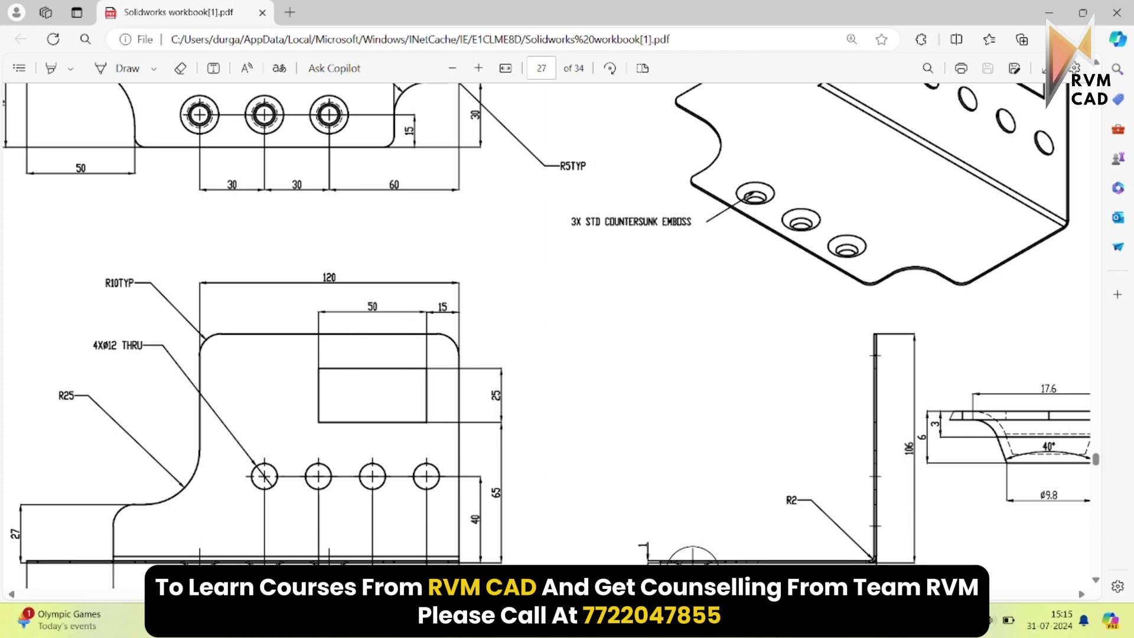
click(762, 620)
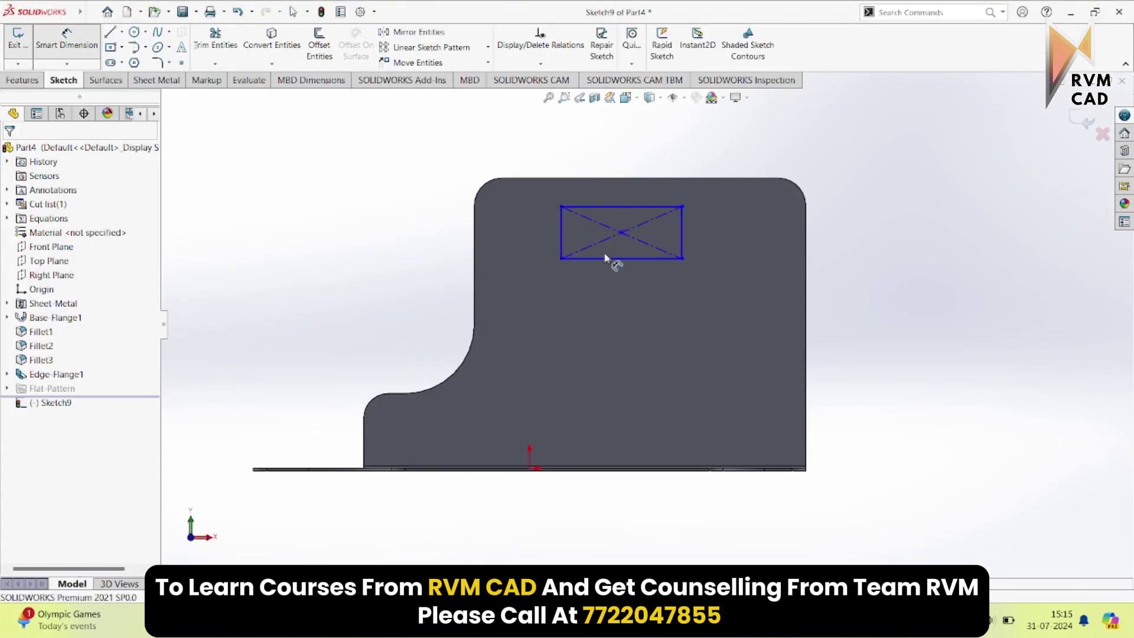
click(612, 258)
click(612, 318)
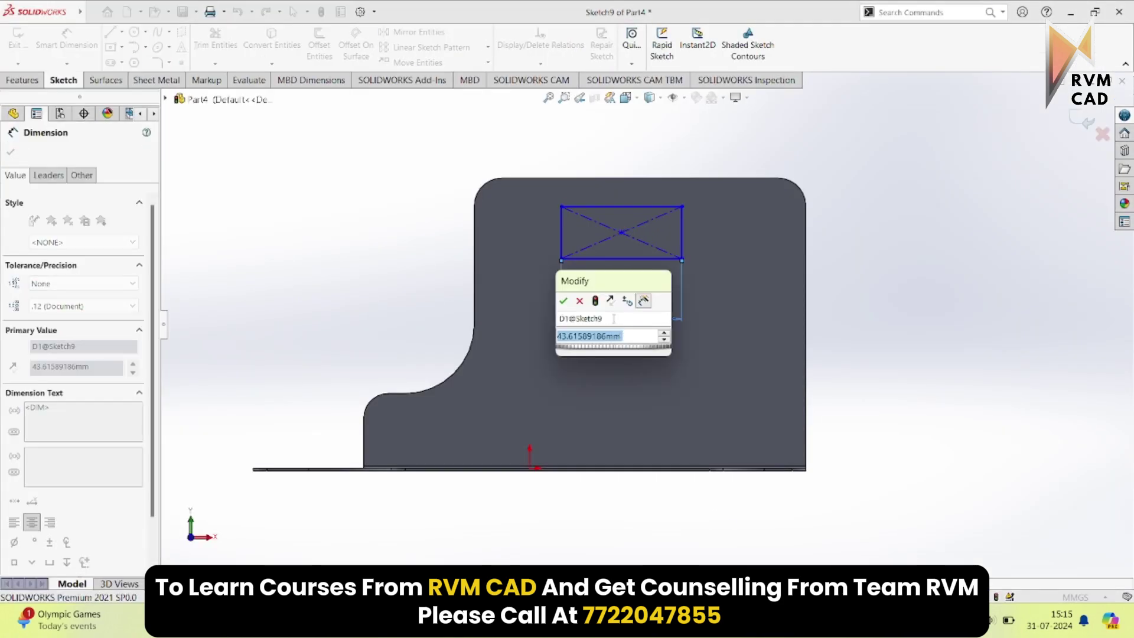
text(50)
key(Return)
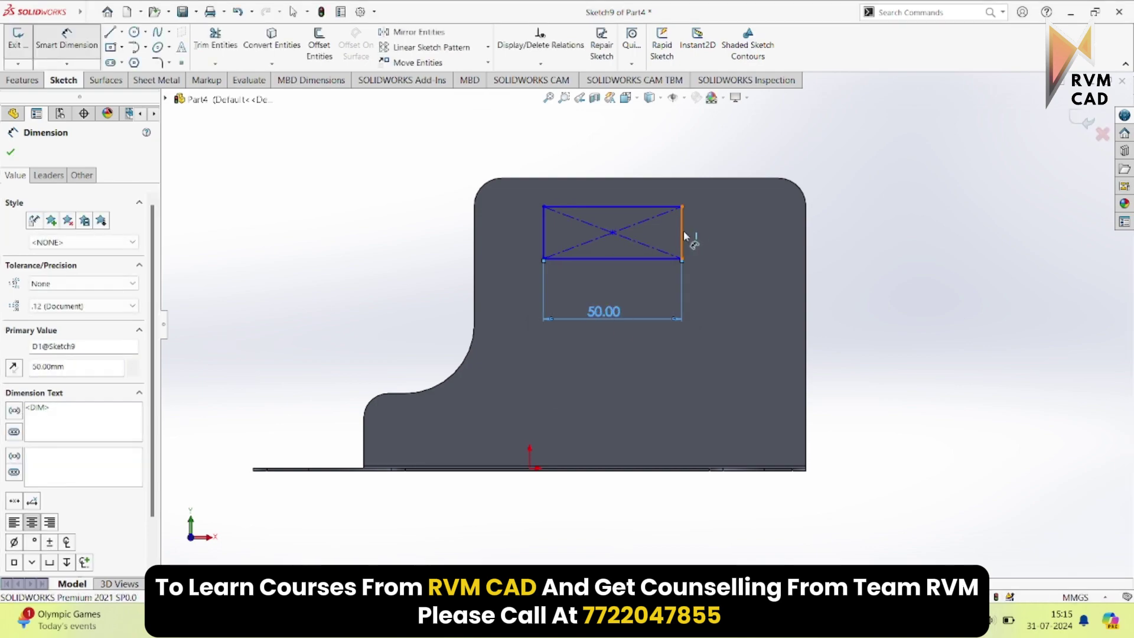
click(683, 237)
click(863, 252)
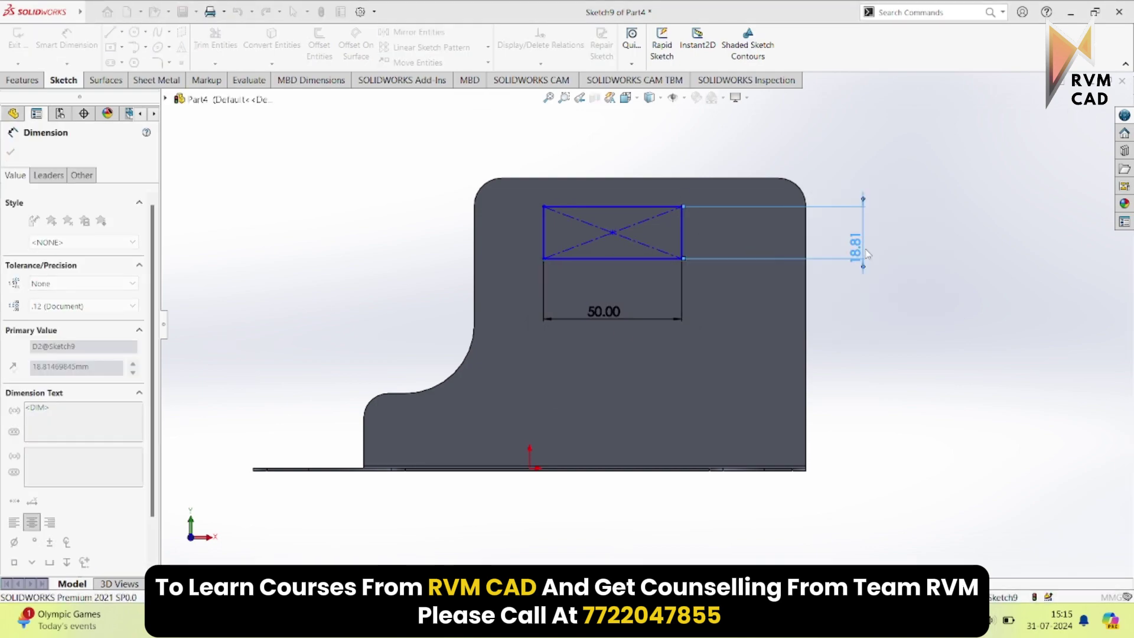
text(25)
key(Return)
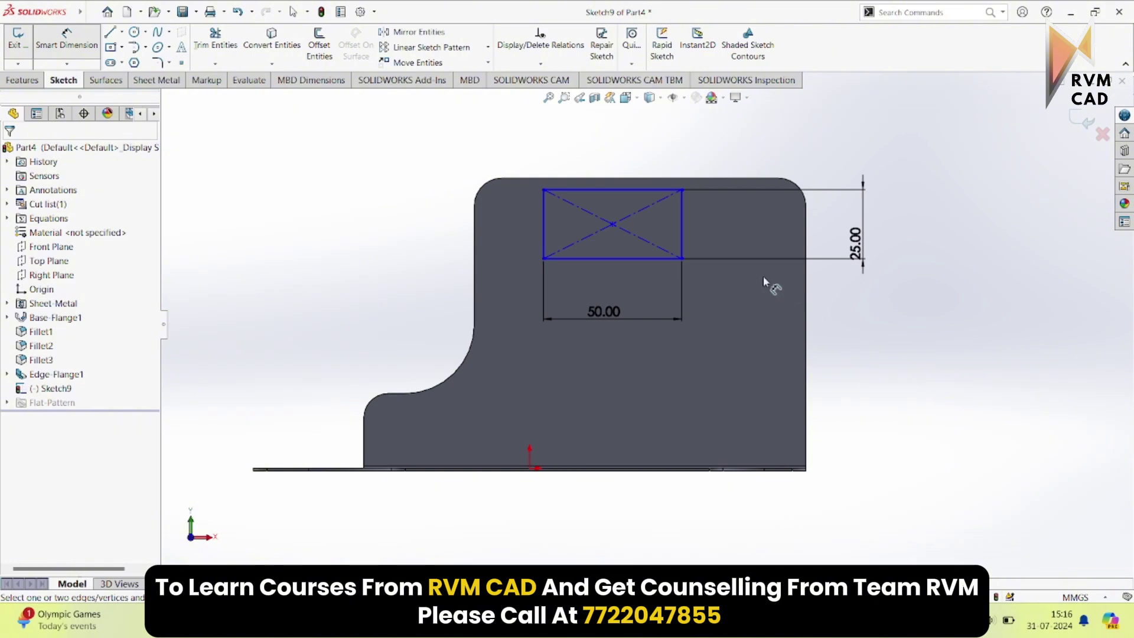
Dimension the rectangle's nearer vertical side 15 mm from the flange's straight side edge.
mouse_move(895, 311)
middle_down()
mouse_move(861, 316)
mouse_move(888, 313)
middle_up()
click(691, 233)
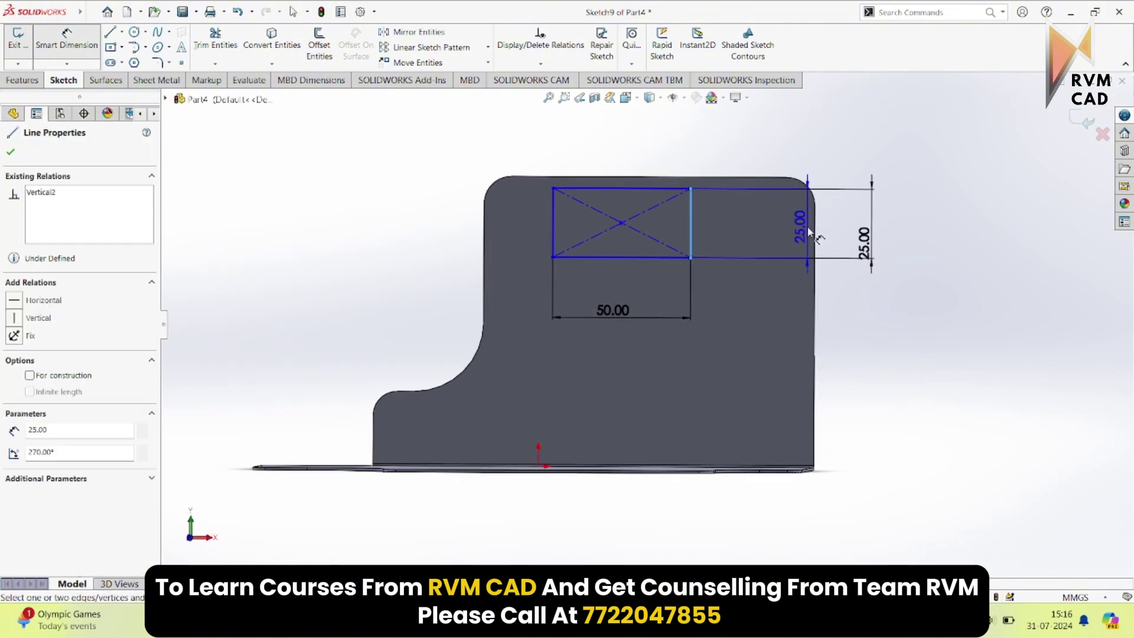
click(814, 229)
click(796, 161)
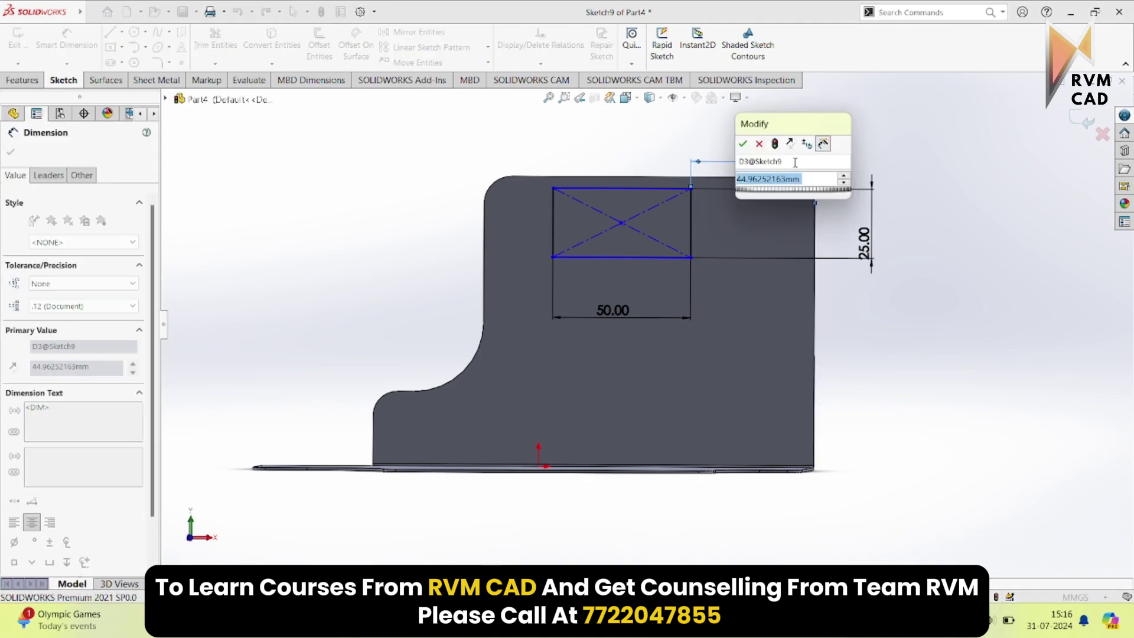
key(Escape)
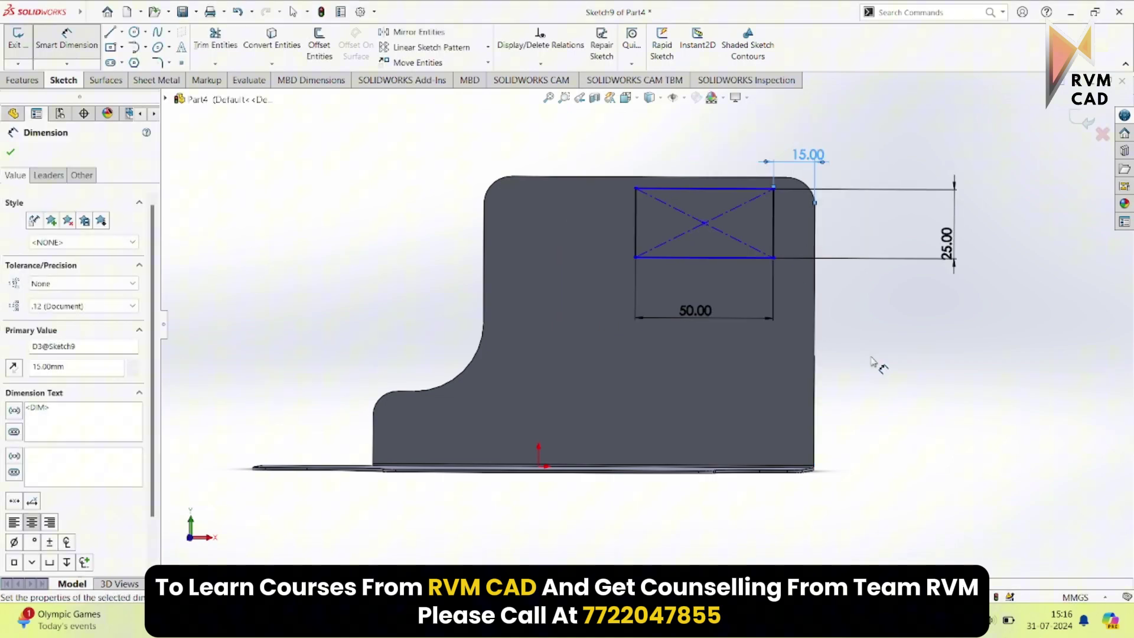
key(Escape)
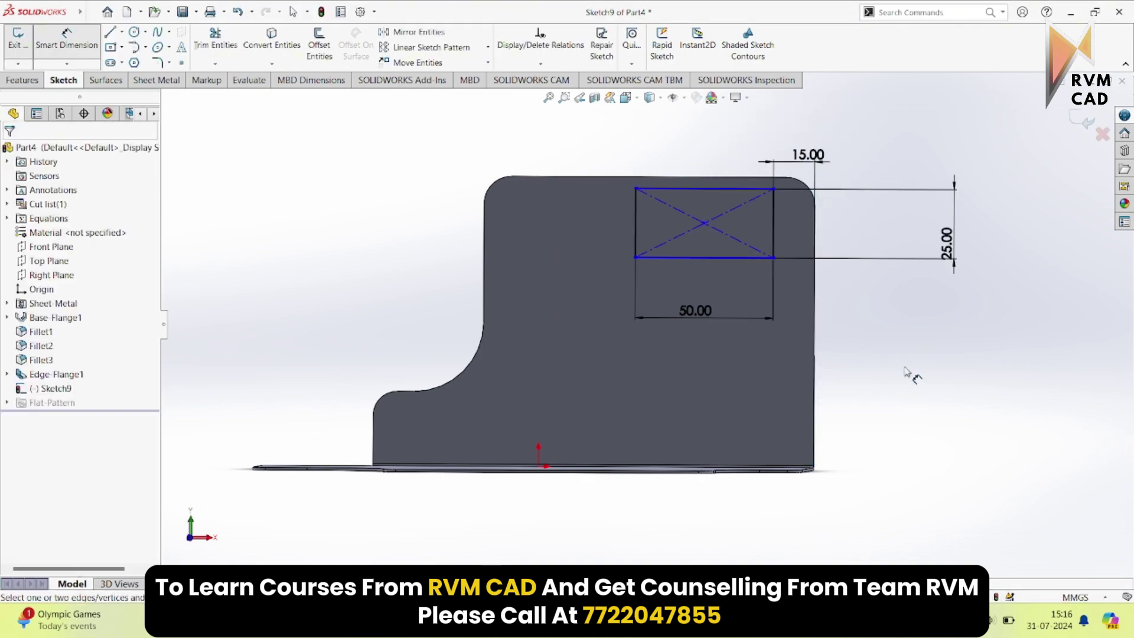
Check the window's height position in the workbook drawing and dimension the rectangle's lower side 65 mm from the flange's bottom bend edge.
key(alt+Tab)
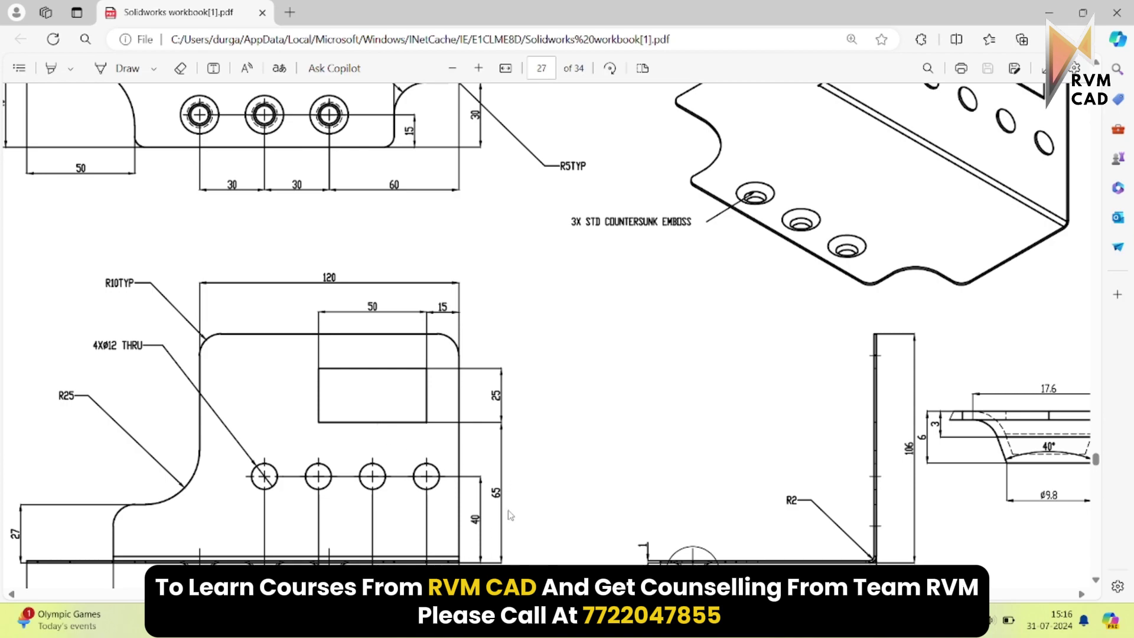
key(alt+Tab)
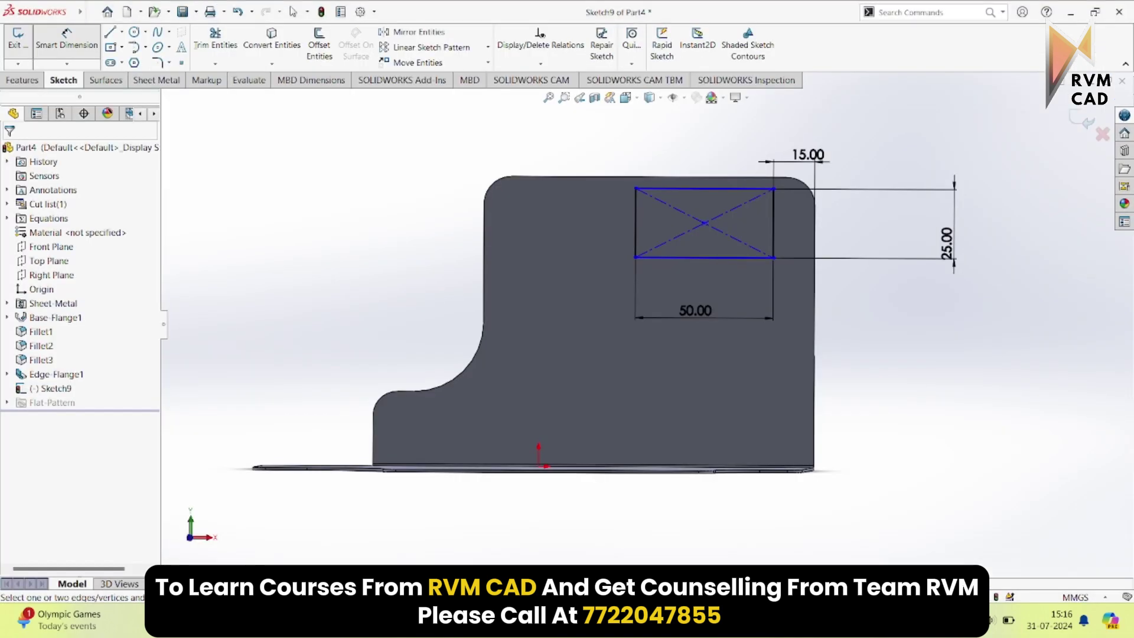
middle_drag(701, 499, 661, 488)
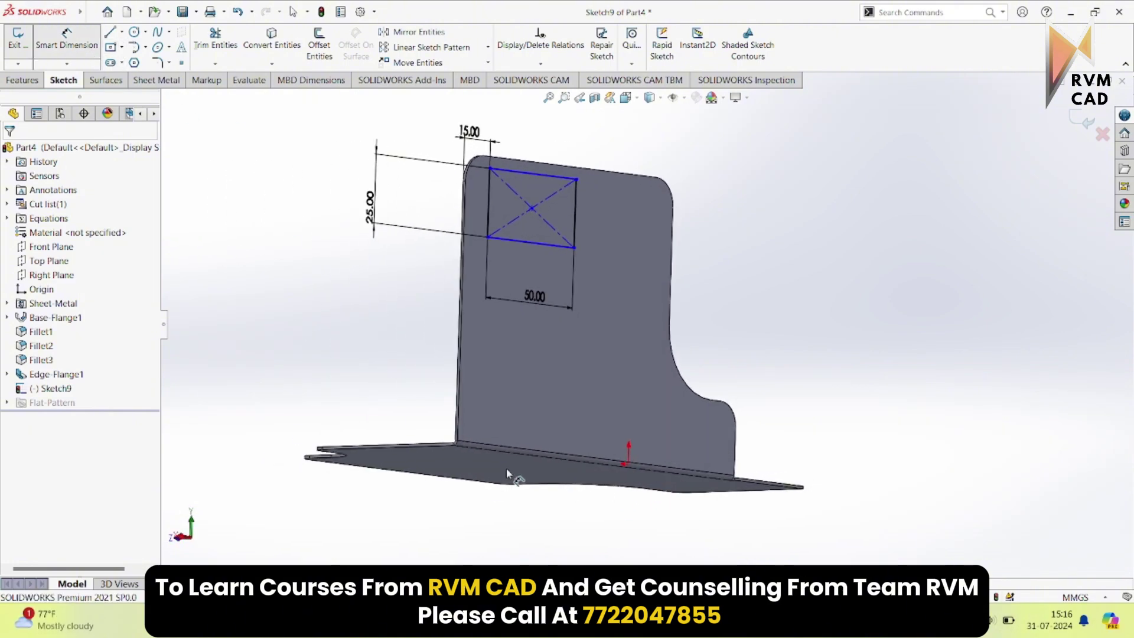
click(496, 449)
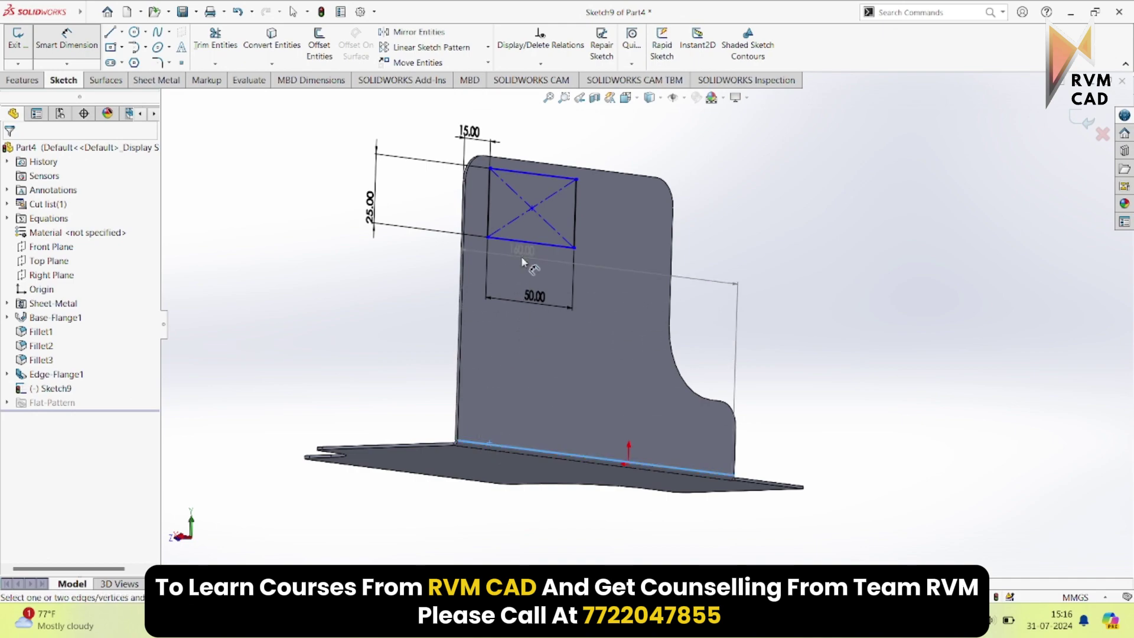
click(525, 239)
click(374, 299)
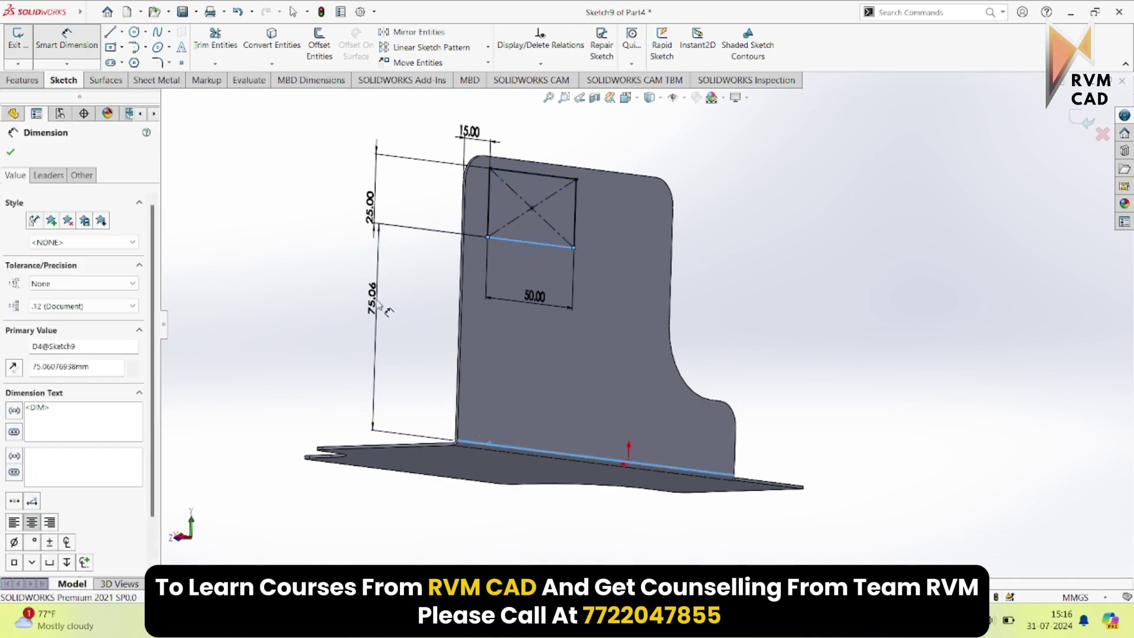
text(65)
key(Return)
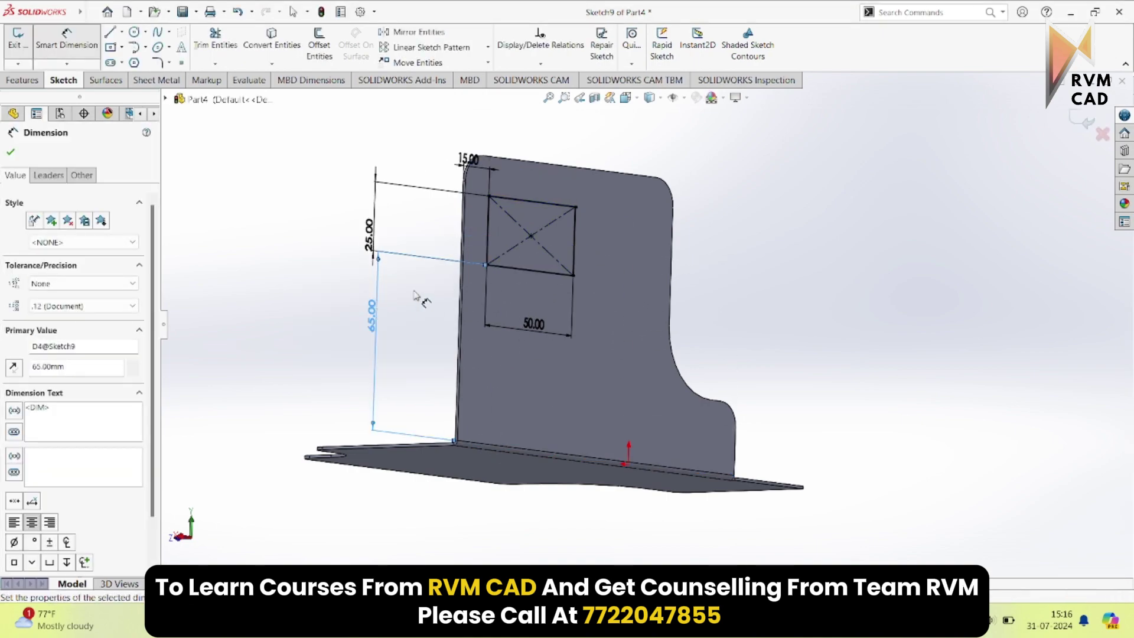
key(Escape)
middle_drag(282, 313, 403, 381)
key(Return)
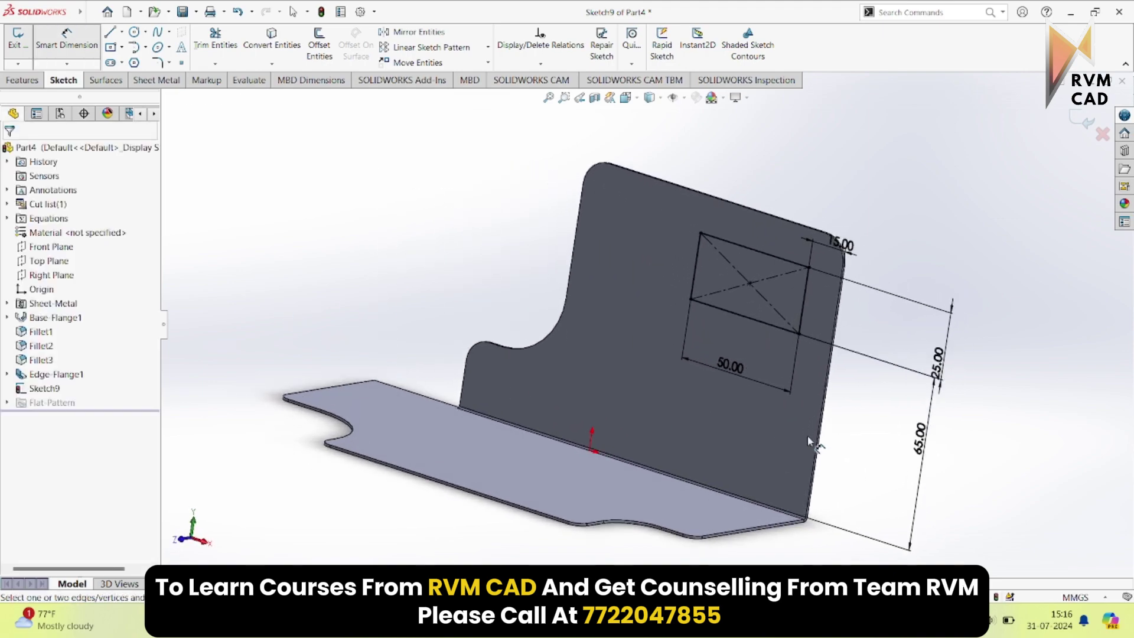
scroll(820, 488, down, 3)
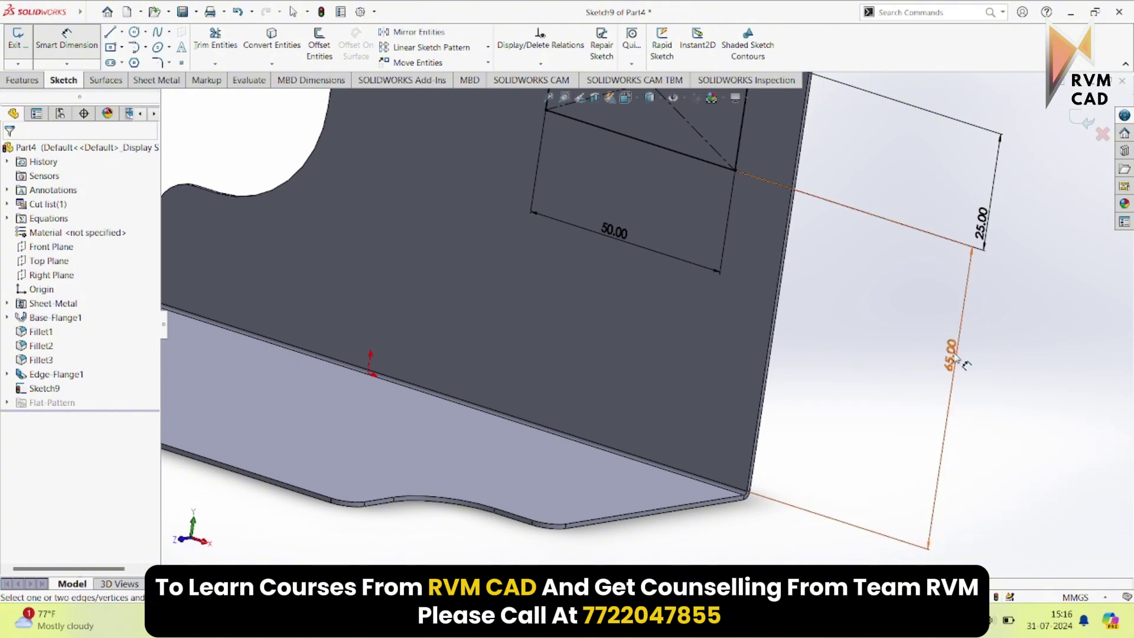
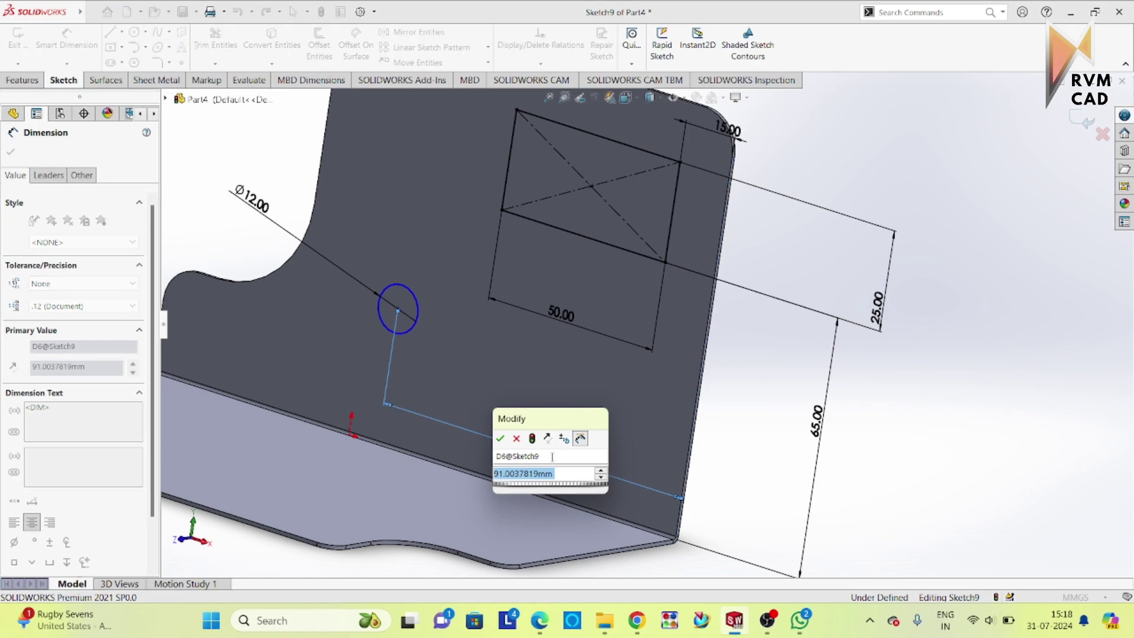
Set the 12 mm circle's center distance from the flange's straight side edge to 25+25+25+15 mm.
text(25+)
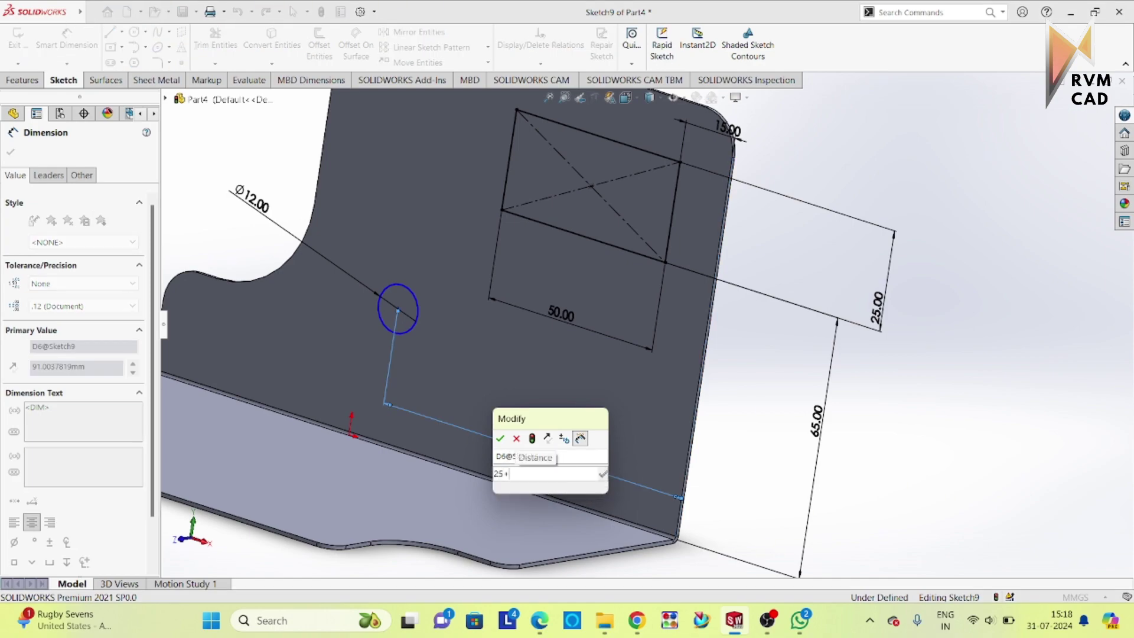
text(25+2)
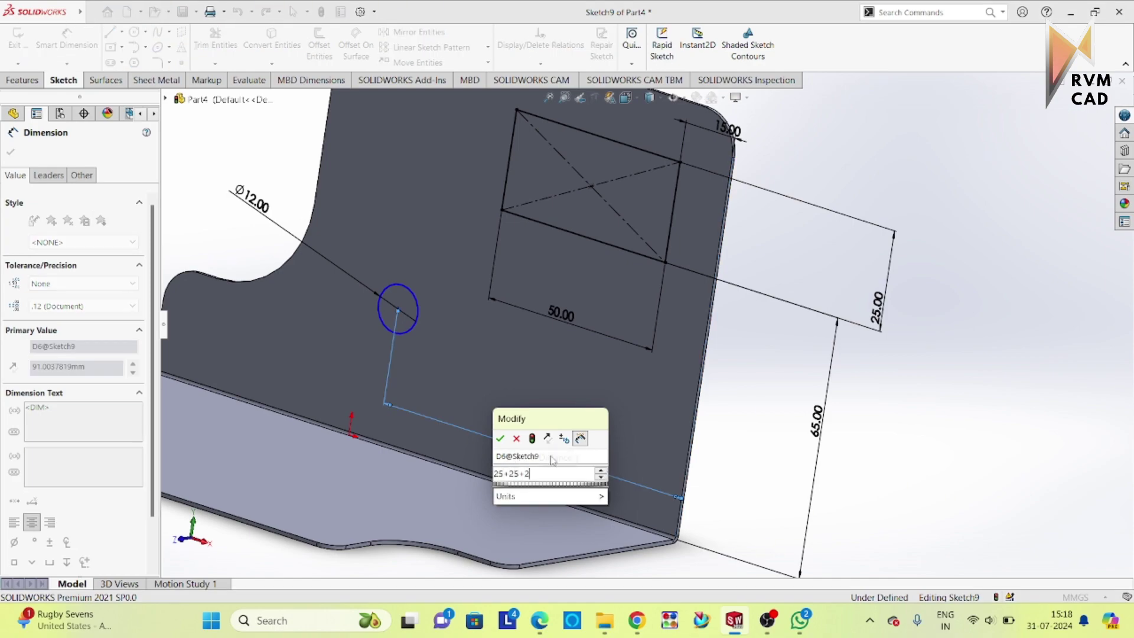
text(5+15)
key(Return)
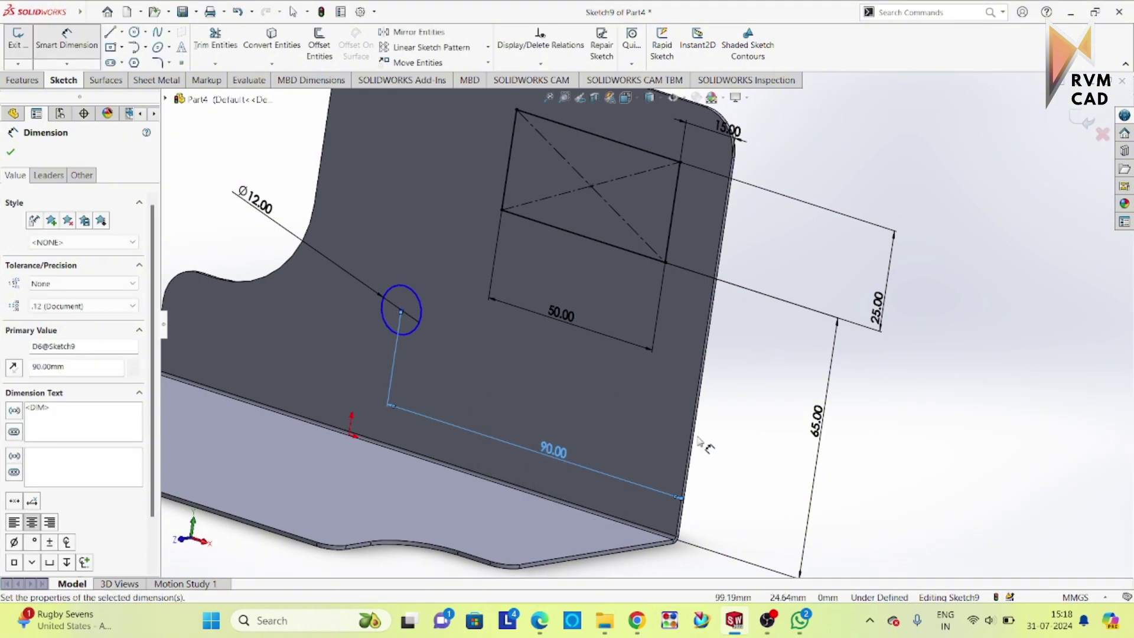
Dimension the circle's center 40 mm above the flange's bottom bend edge and end dimensioning.
click(393, 455)
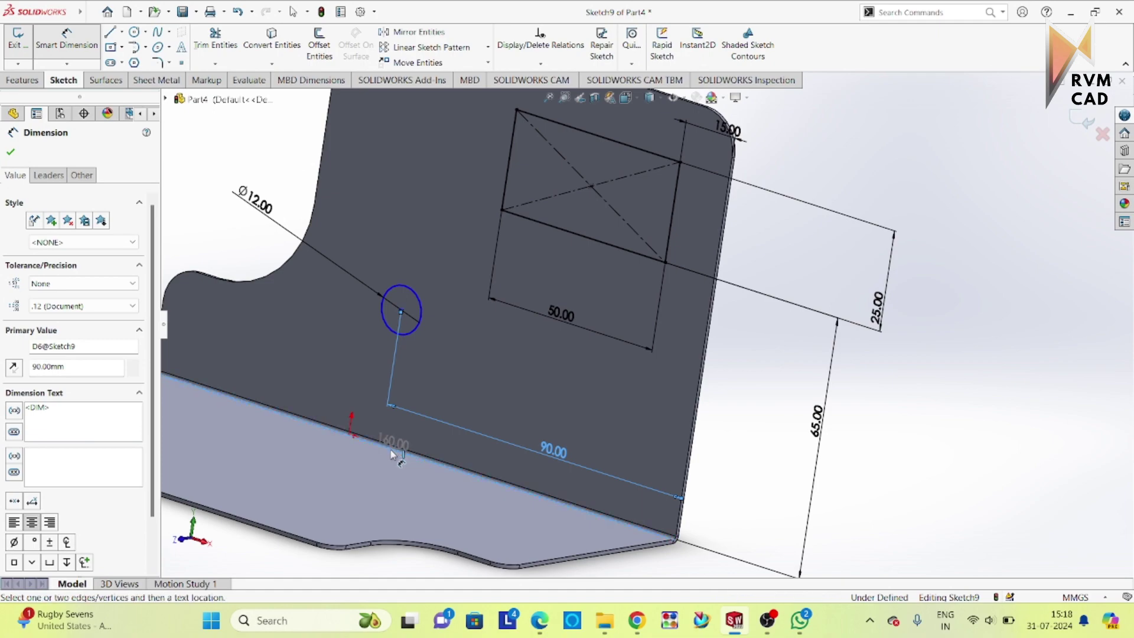
click(401, 312)
click(749, 466)
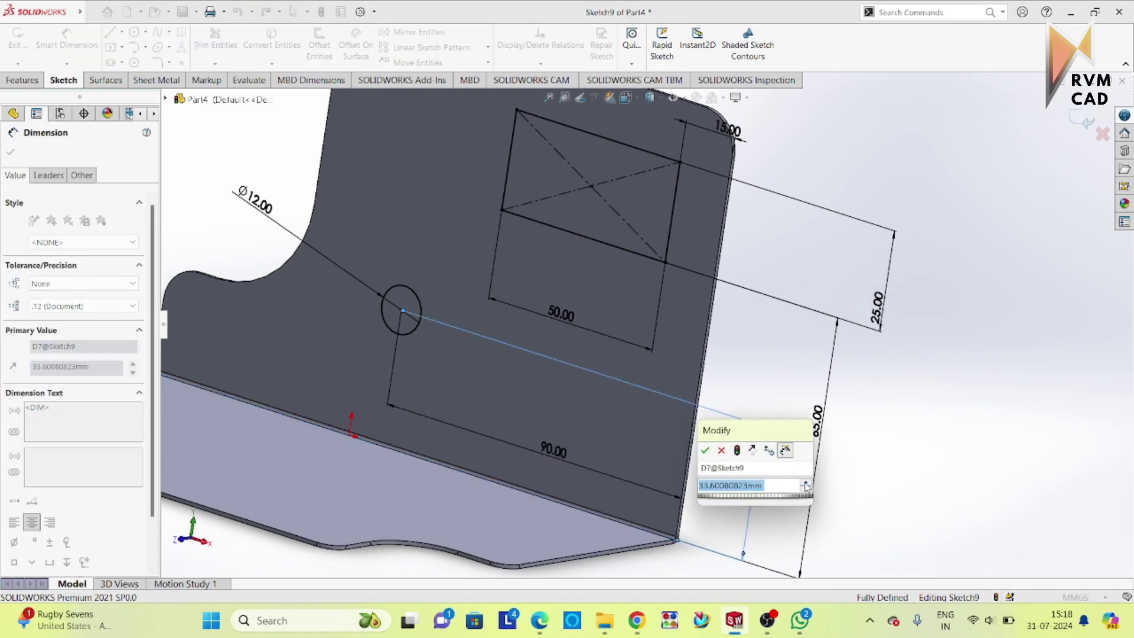
text(40)
key(Return)
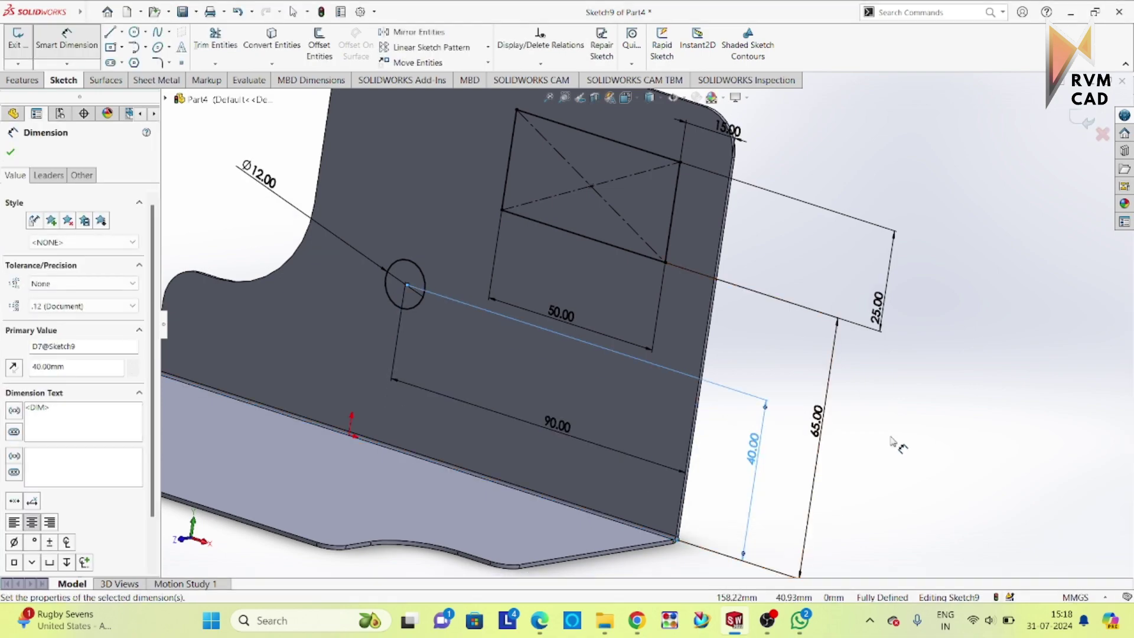
click(410, 306)
key(Escape)
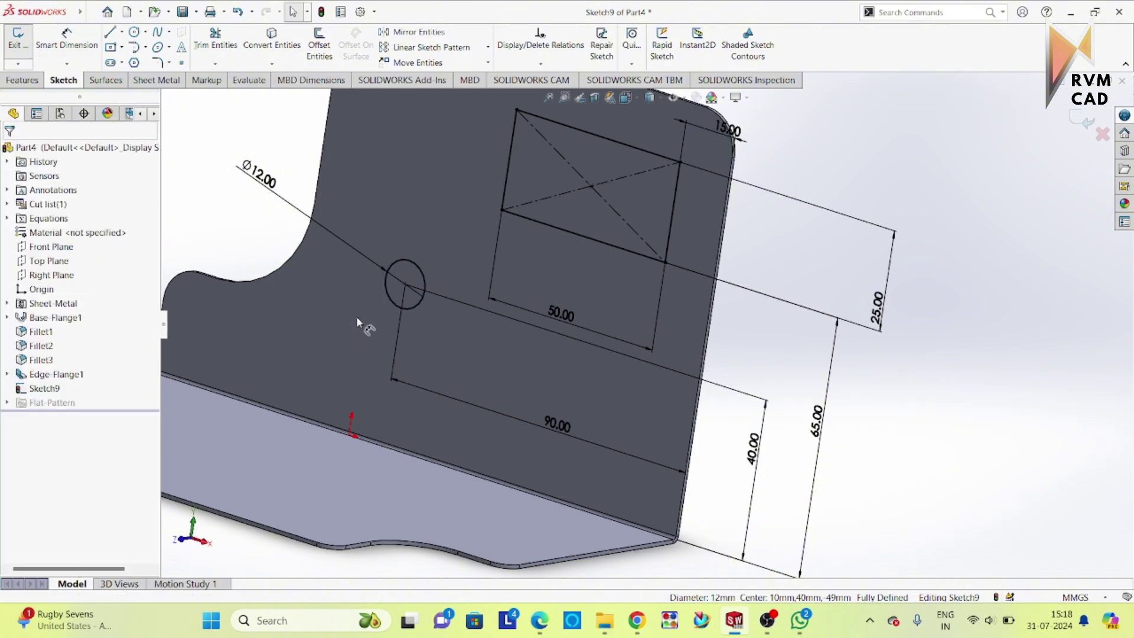
Check the hole spacing in the workbook drawing and linearly pattern the 12 mm circle along the X-axis as 4 instances spaced 25 mm.
click(413, 305)
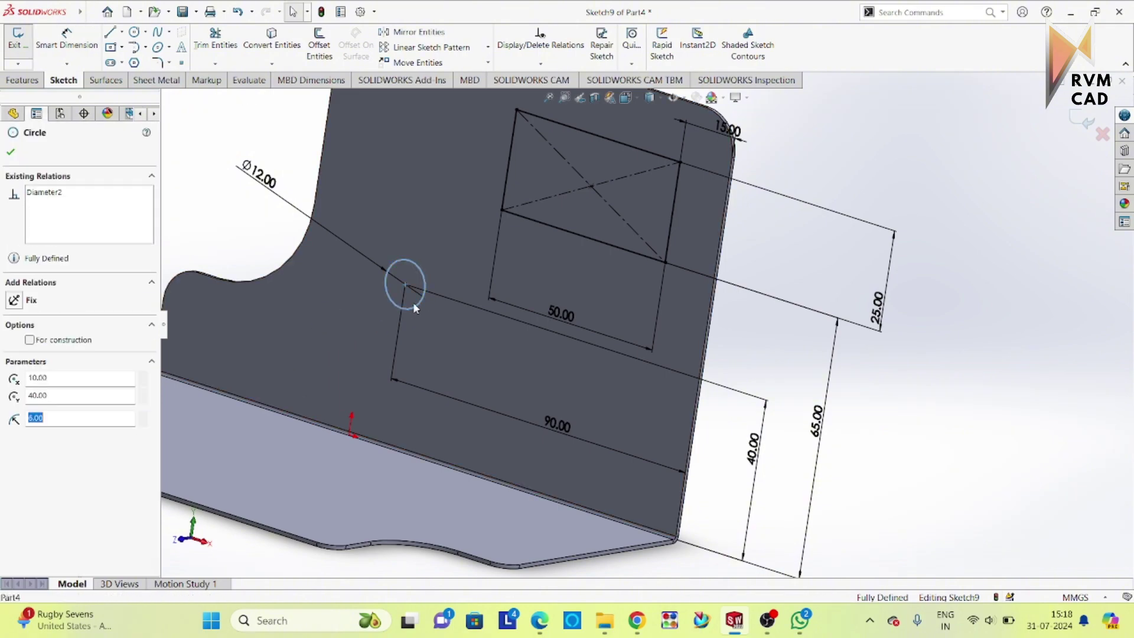
click(435, 49)
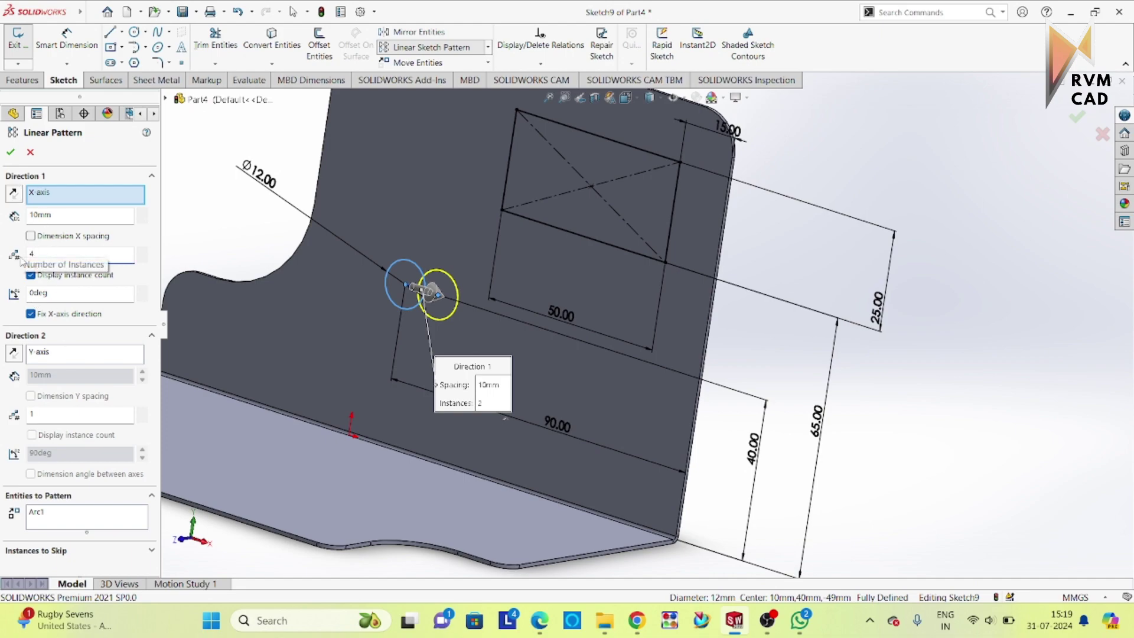
click(539, 622)
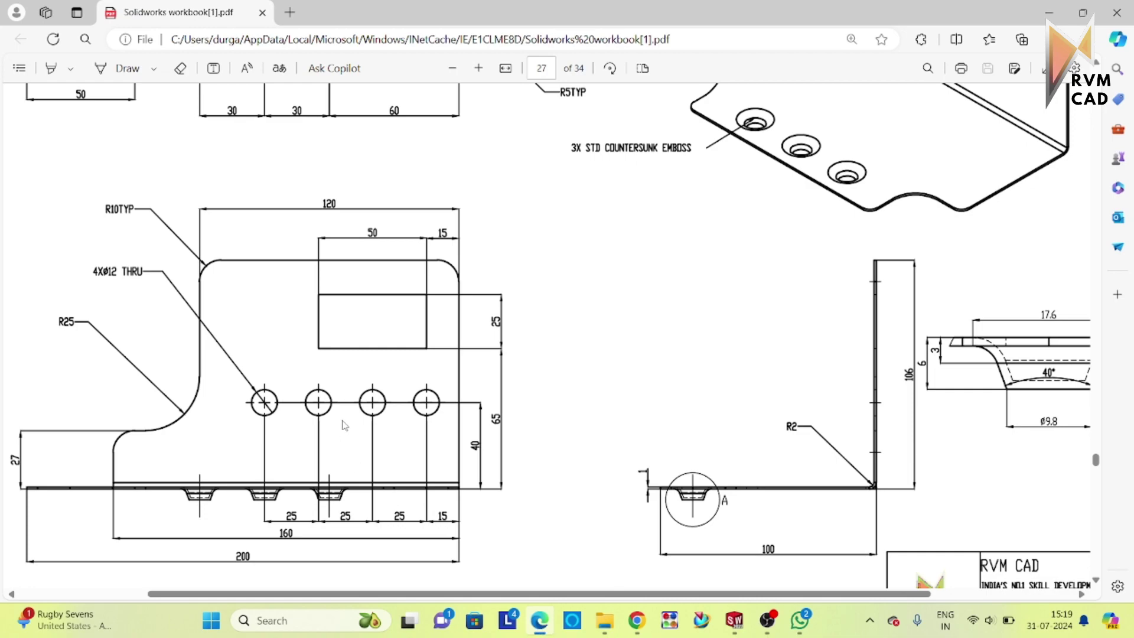
click(734, 620)
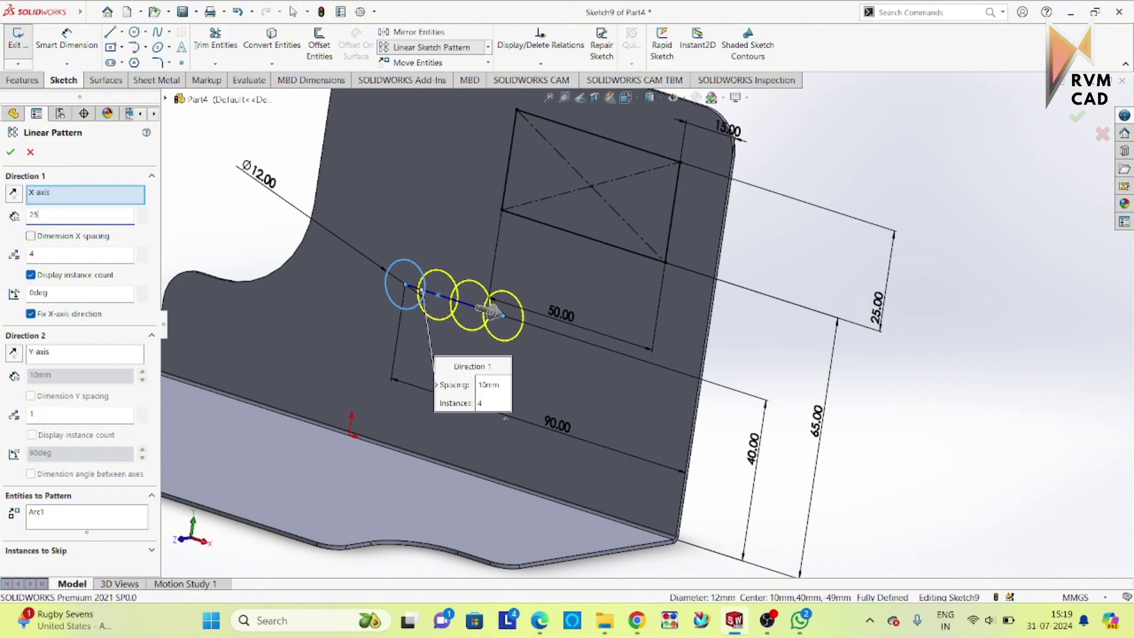
key(Return)
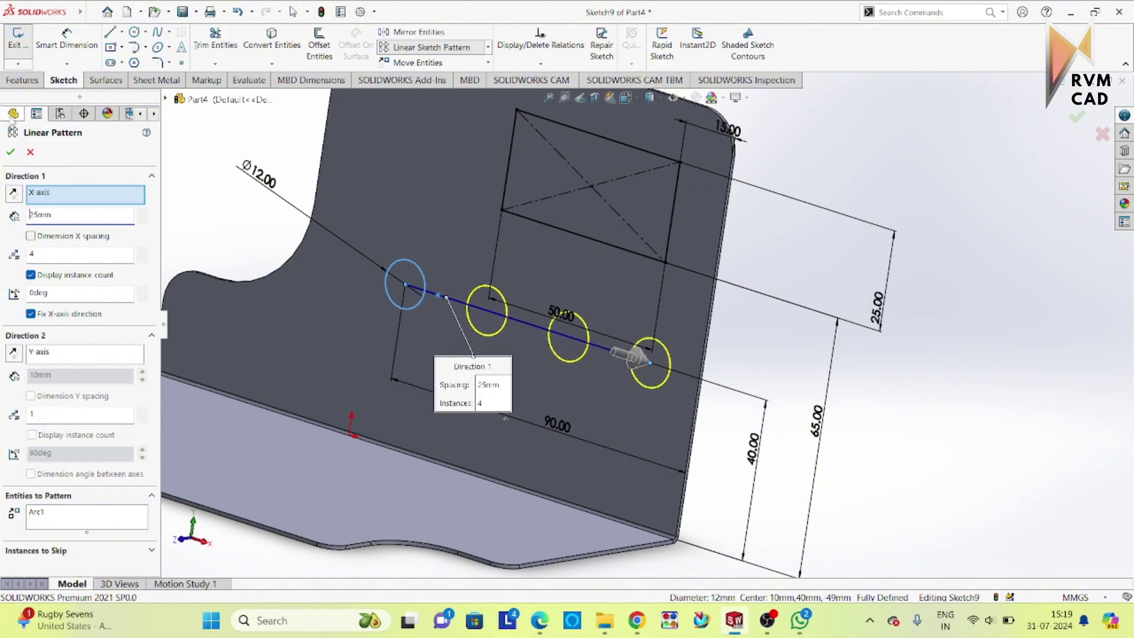
click(12, 154)
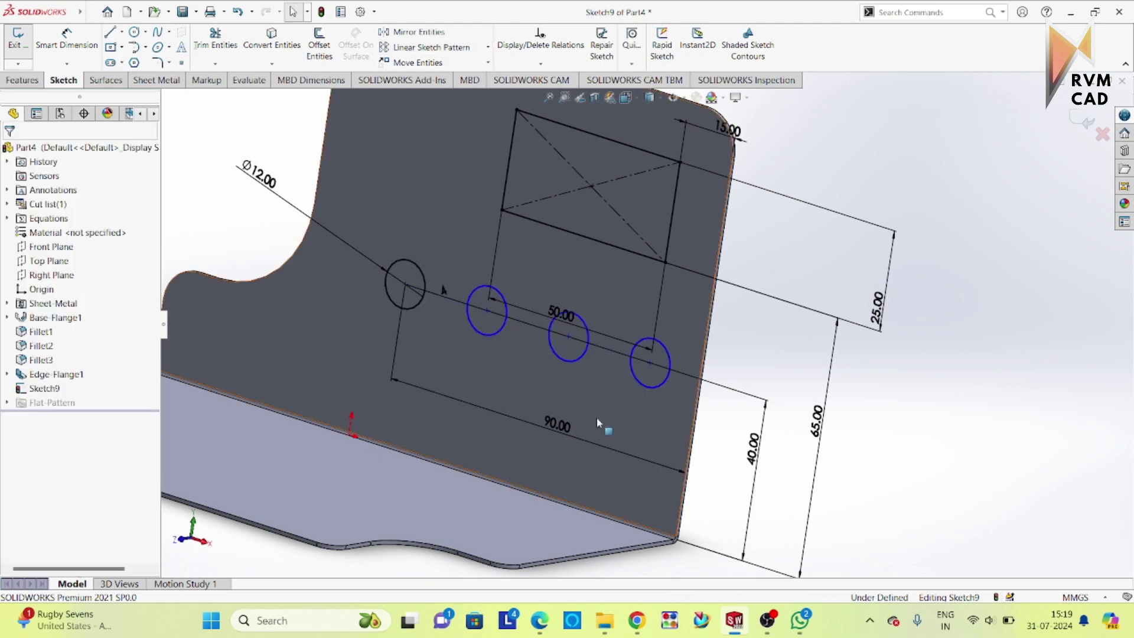
Dimension the first and second circle centers 25 mm apart and exit the sketch.
mouse_move(487, 310)
mouse_down()
mouse_move(504, 319)
mouse_move(480, 317)
mouse_up()
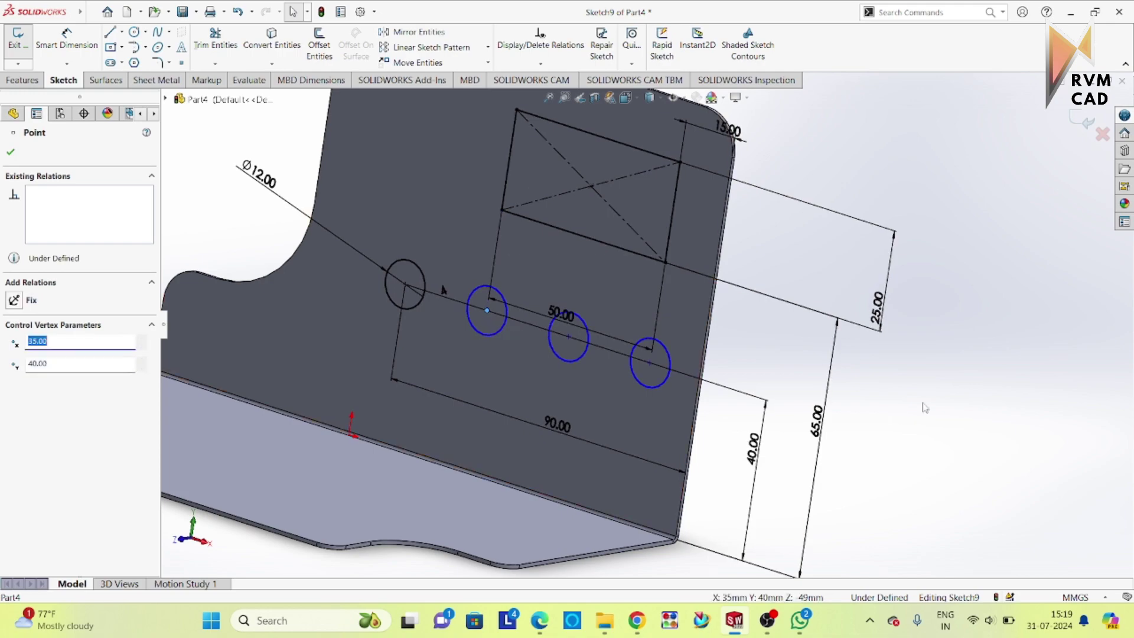
click(595, 368)
click(66, 38)
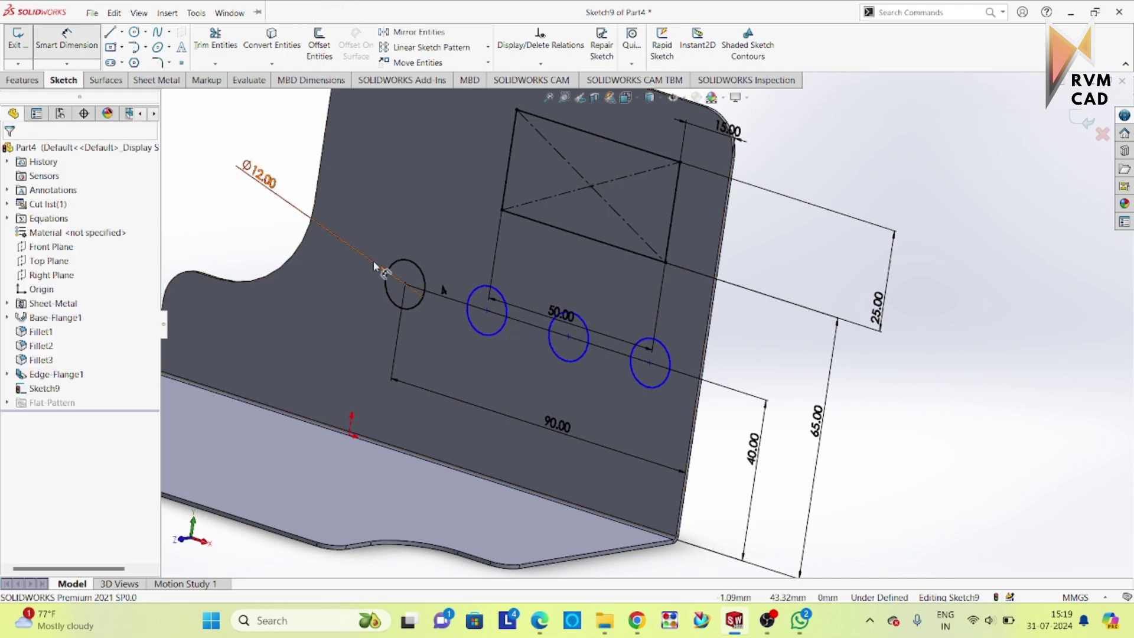
click(406, 286)
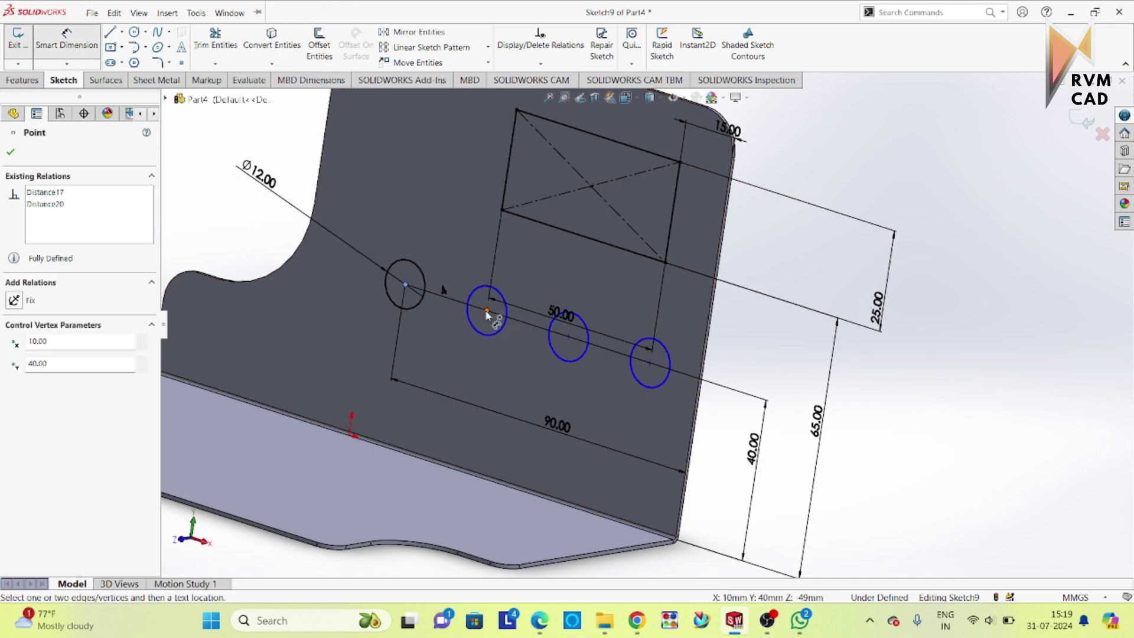
click(484, 309)
click(452, 353)
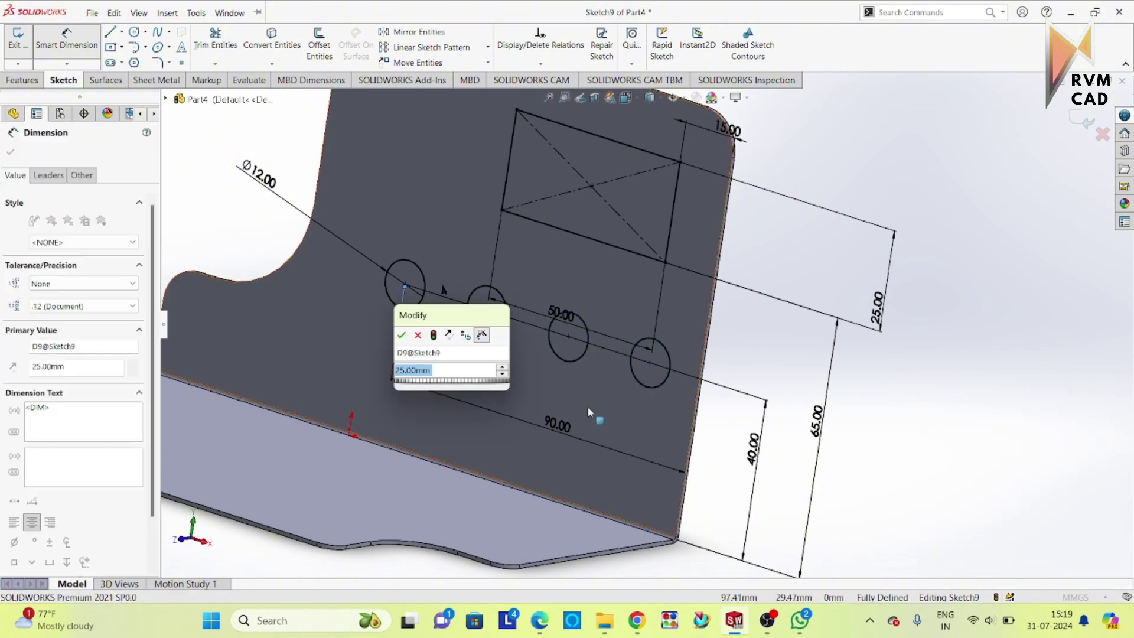
click(401, 336)
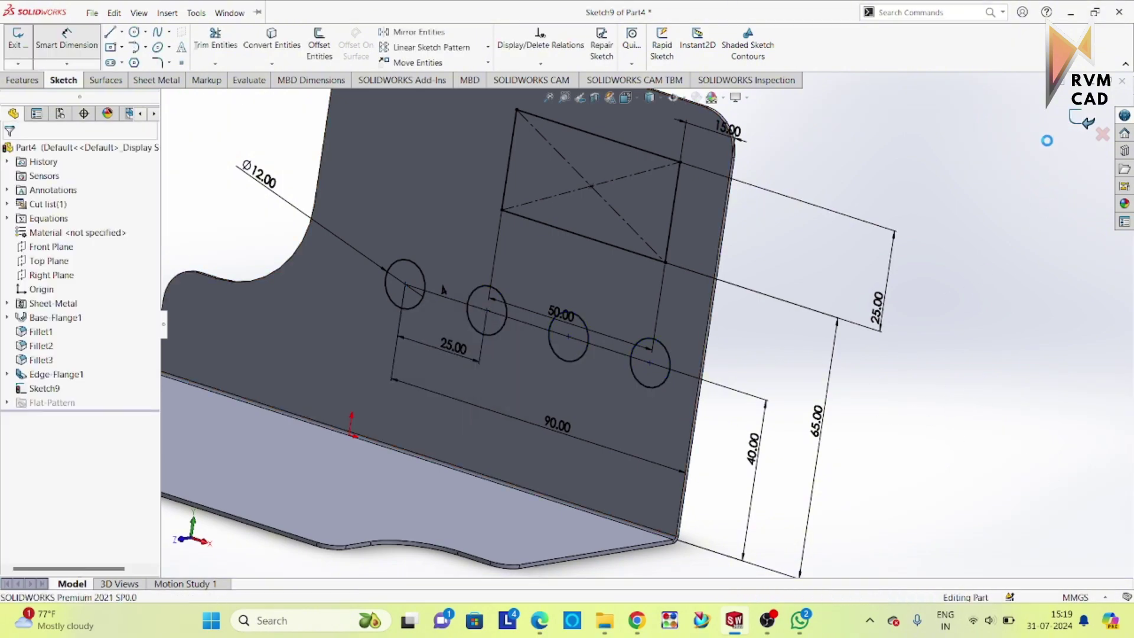
click(1085, 123)
click(848, 329)
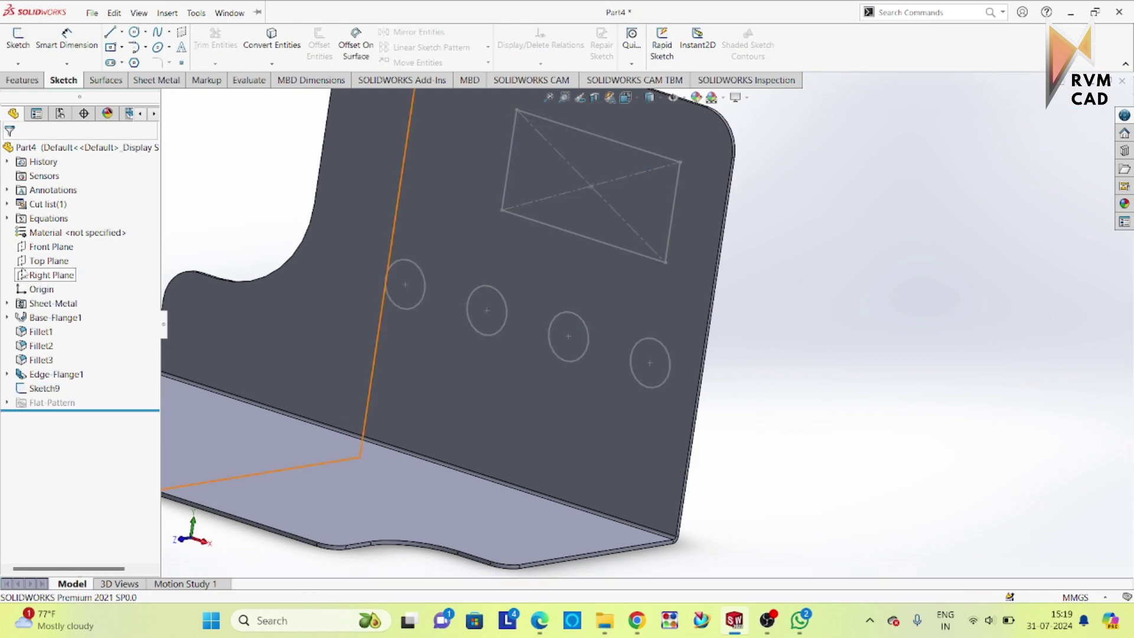
Cut only the sketch's rectangular contour through the upright flange with a 10 mm blind Extruded Cut.
click(153, 83)
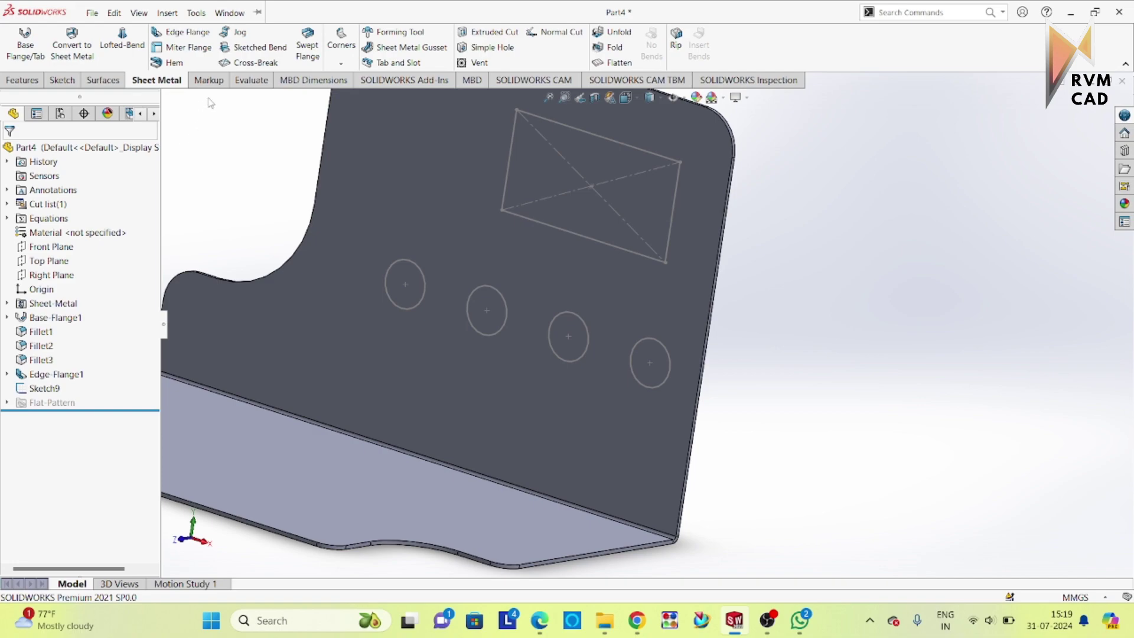
click(26, 81)
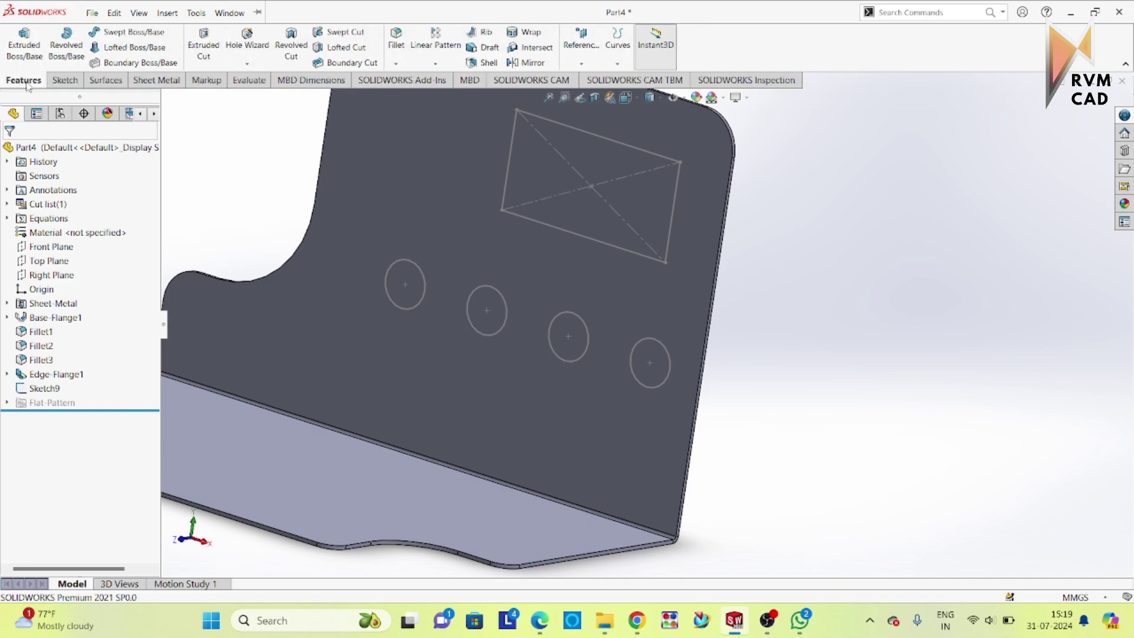
click(203, 45)
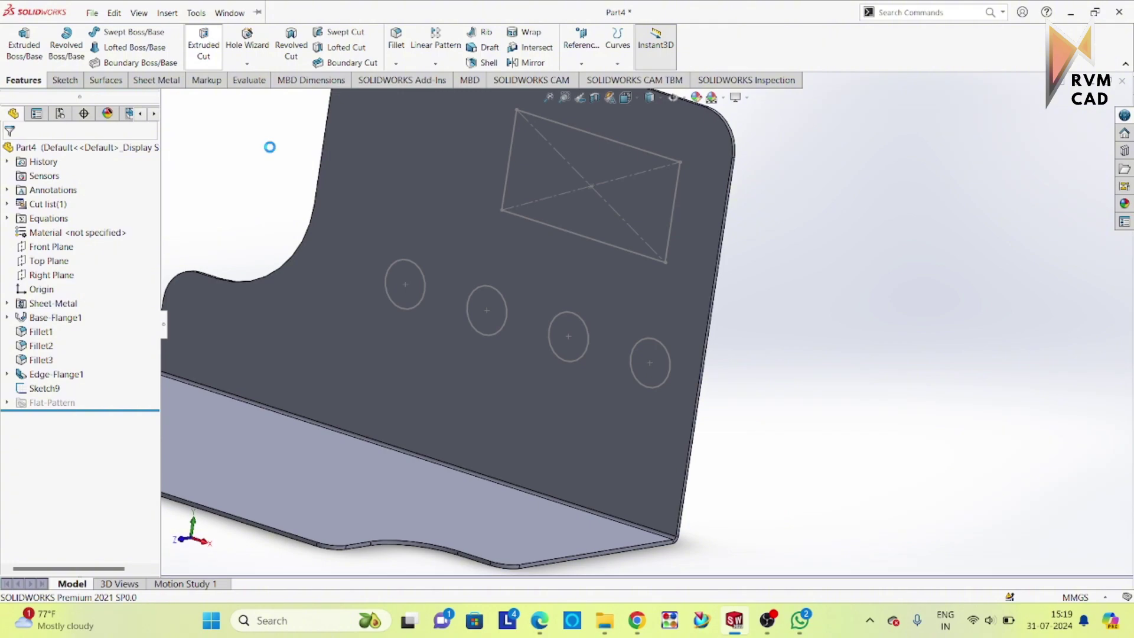
click(551, 223)
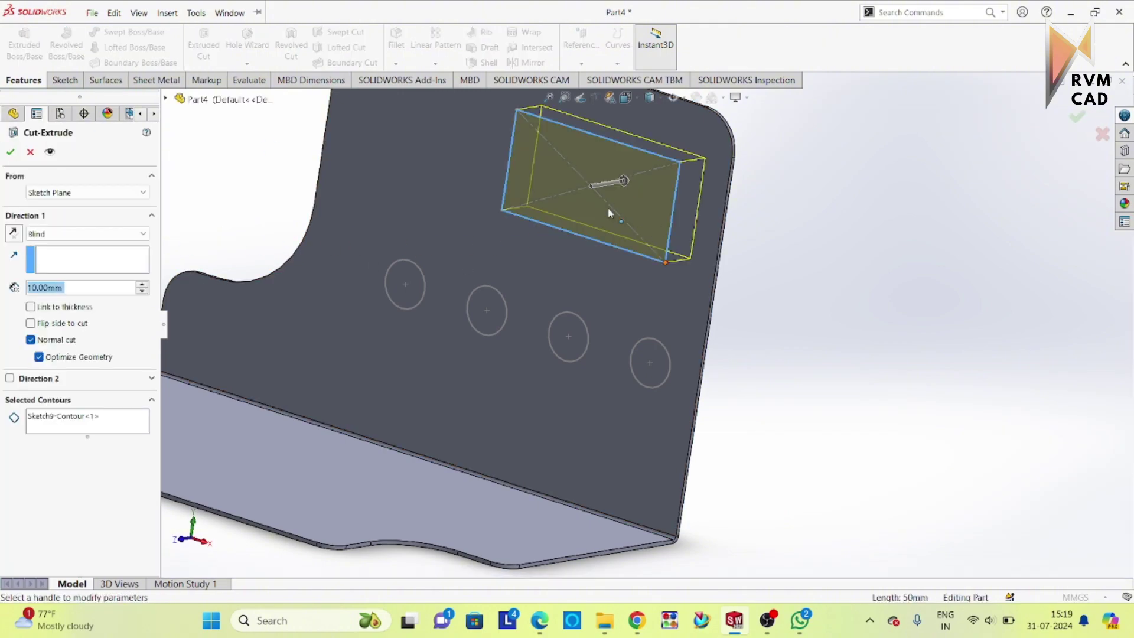
click(642, 213)
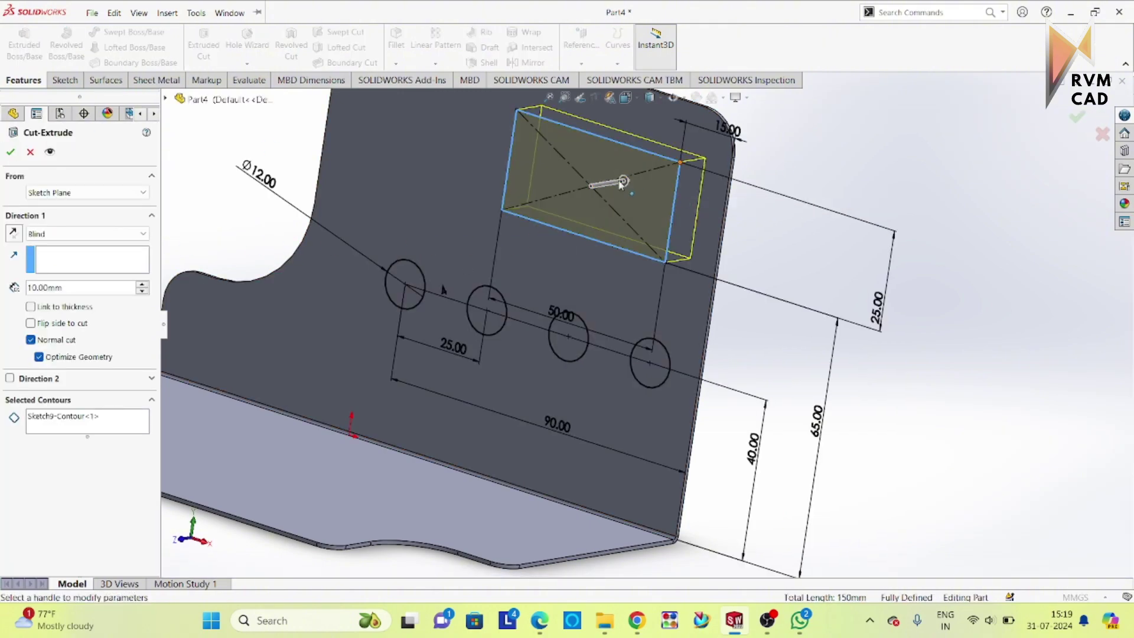
middle_drag(845, 325, 893, 316)
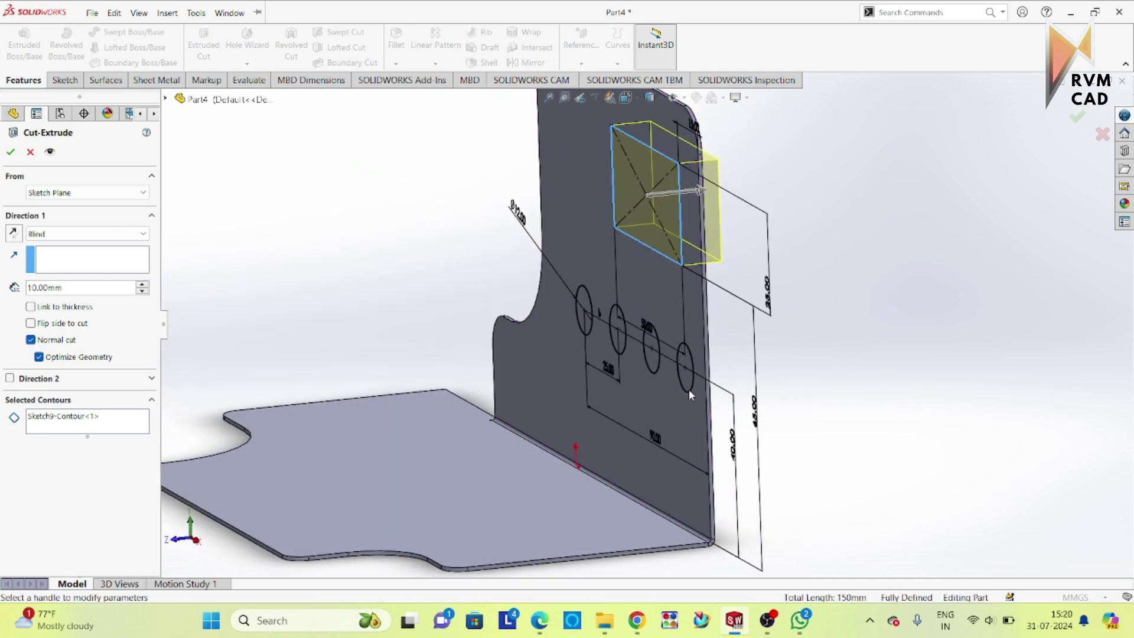
click(12, 153)
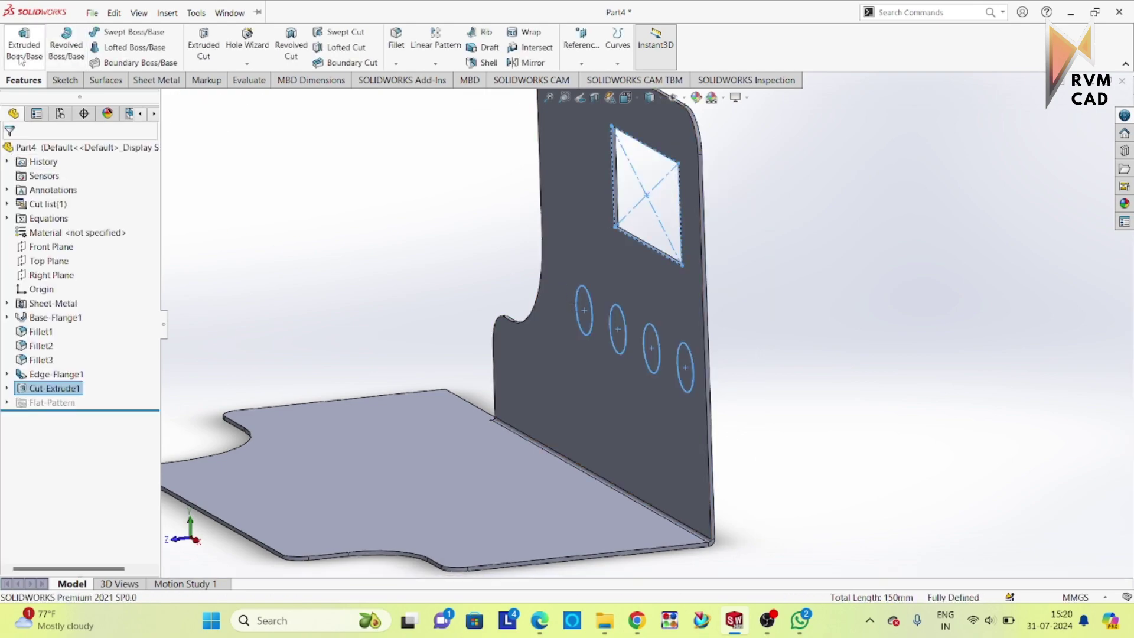
click(204, 42)
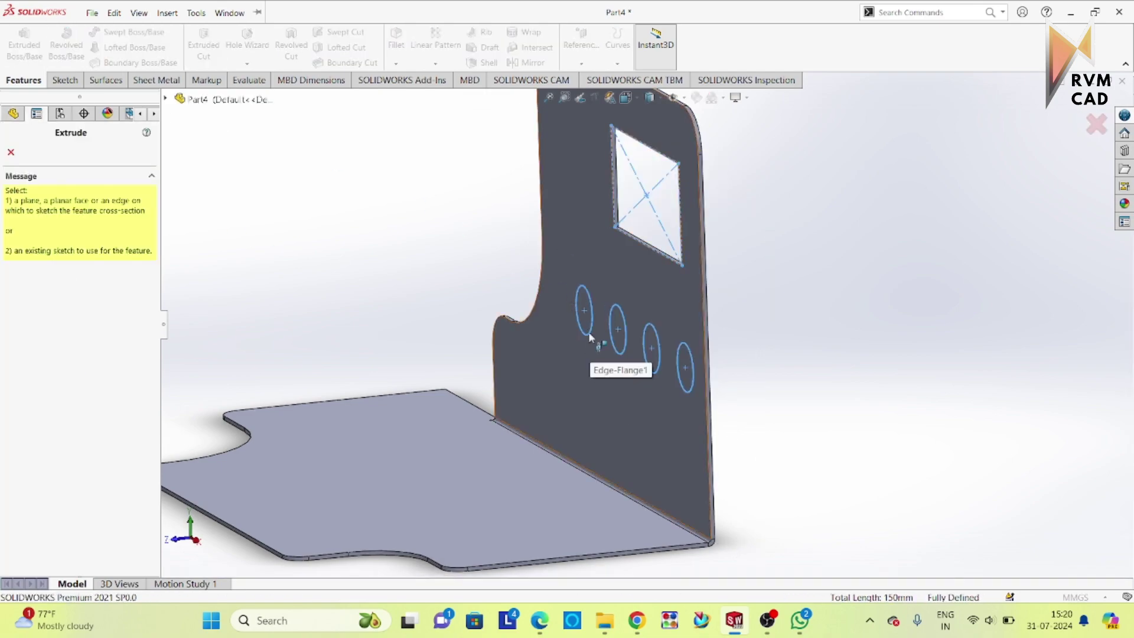
click(591, 334)
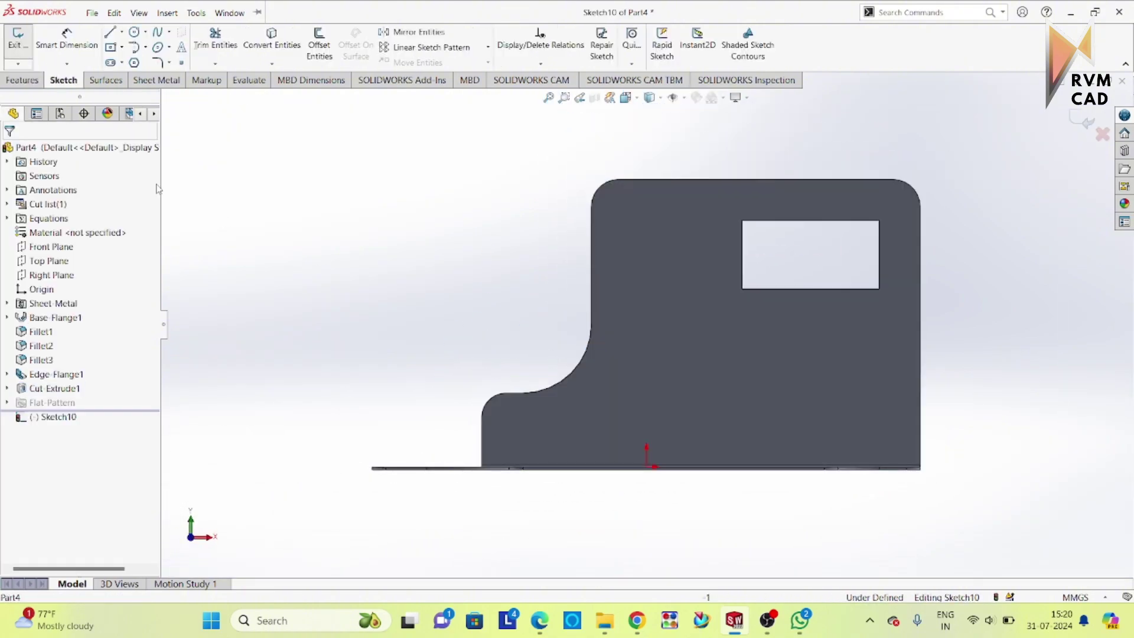
click(1083, 121)
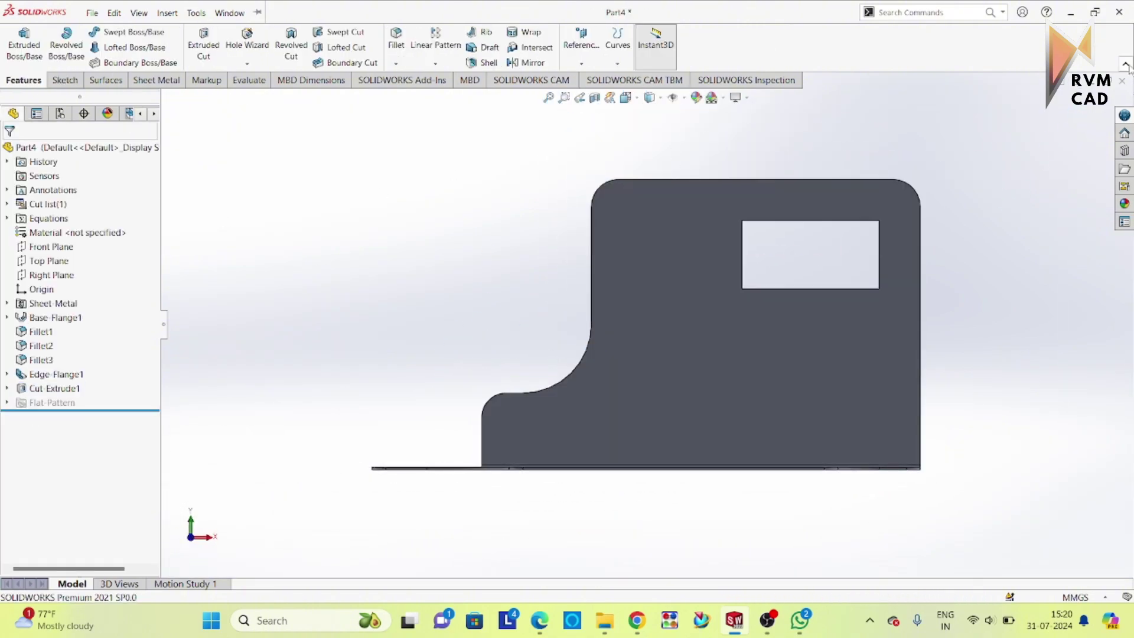
middle_drag(944, 435, 976, 457)
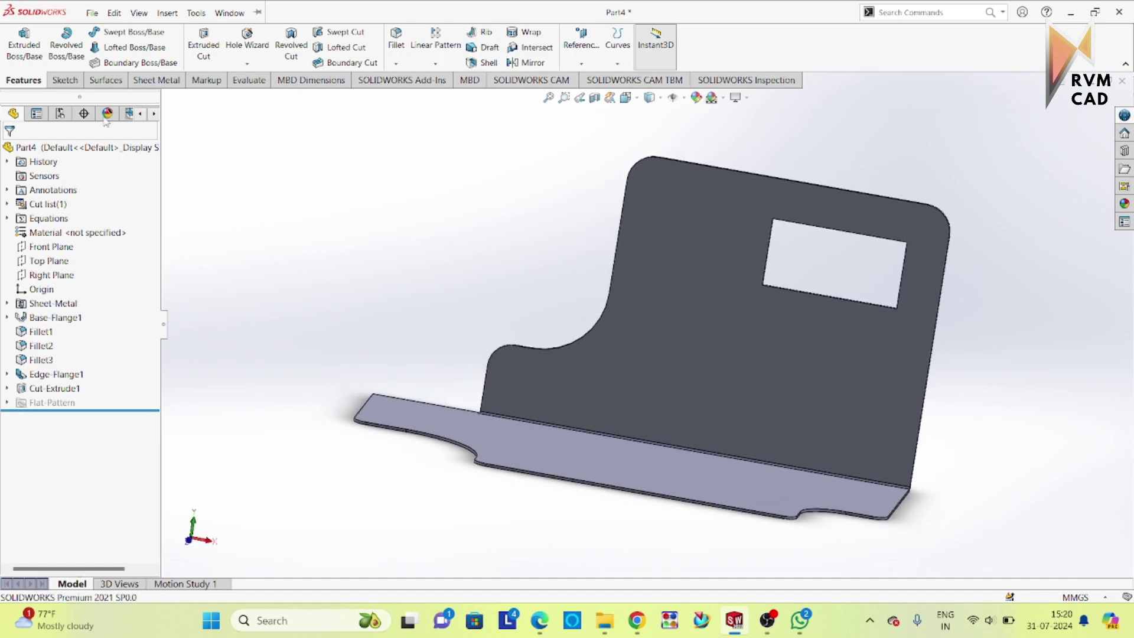
Start a new sketch on the upright flange's large face containing the rectangular window.
click(64, 80)
click(61, 405)
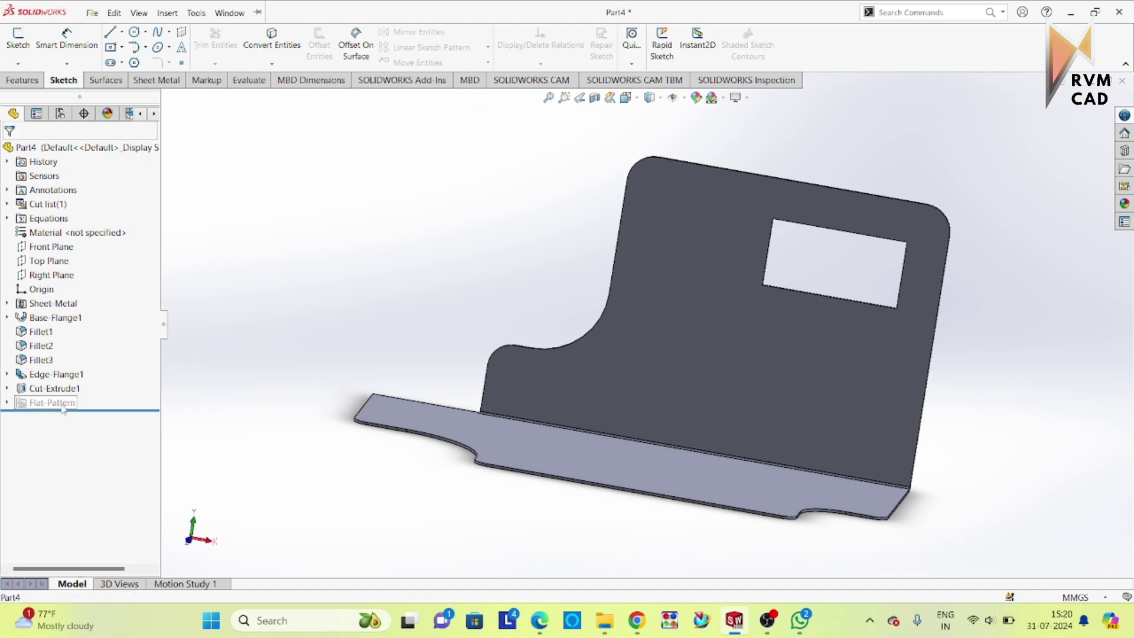
click(34, 389)
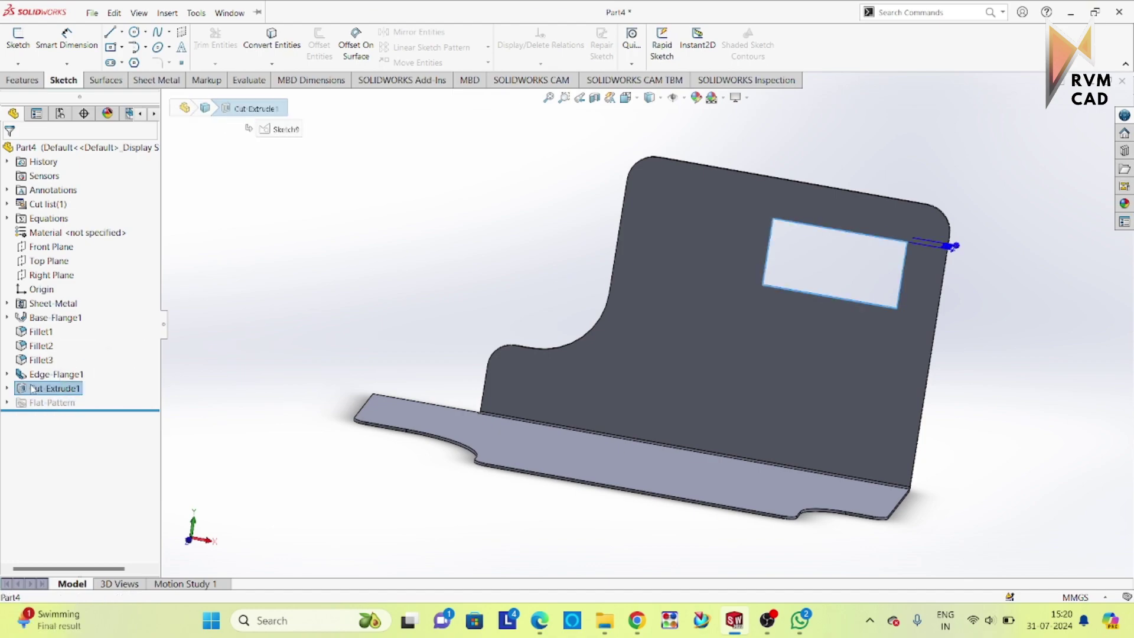
click(421, 329)
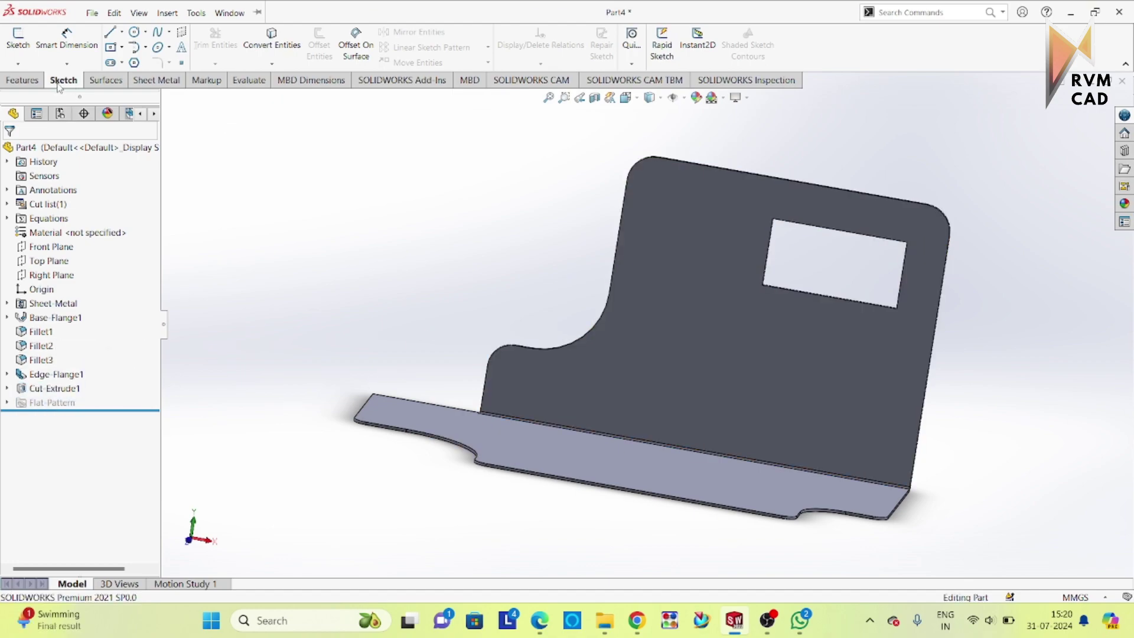
click(712, 334)
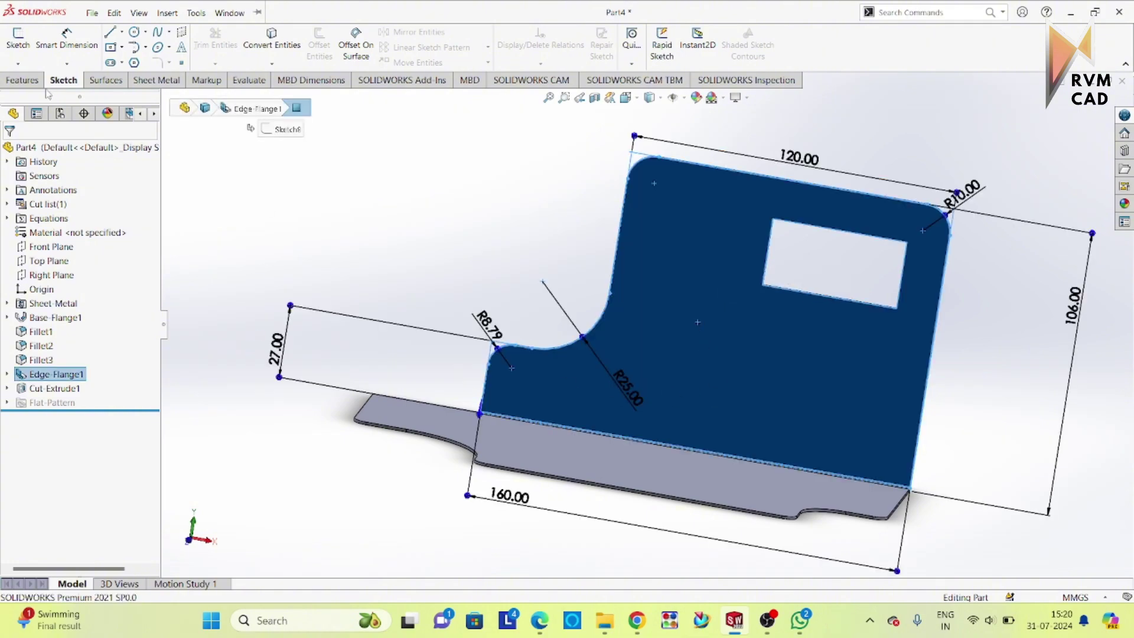
click(24, 52)
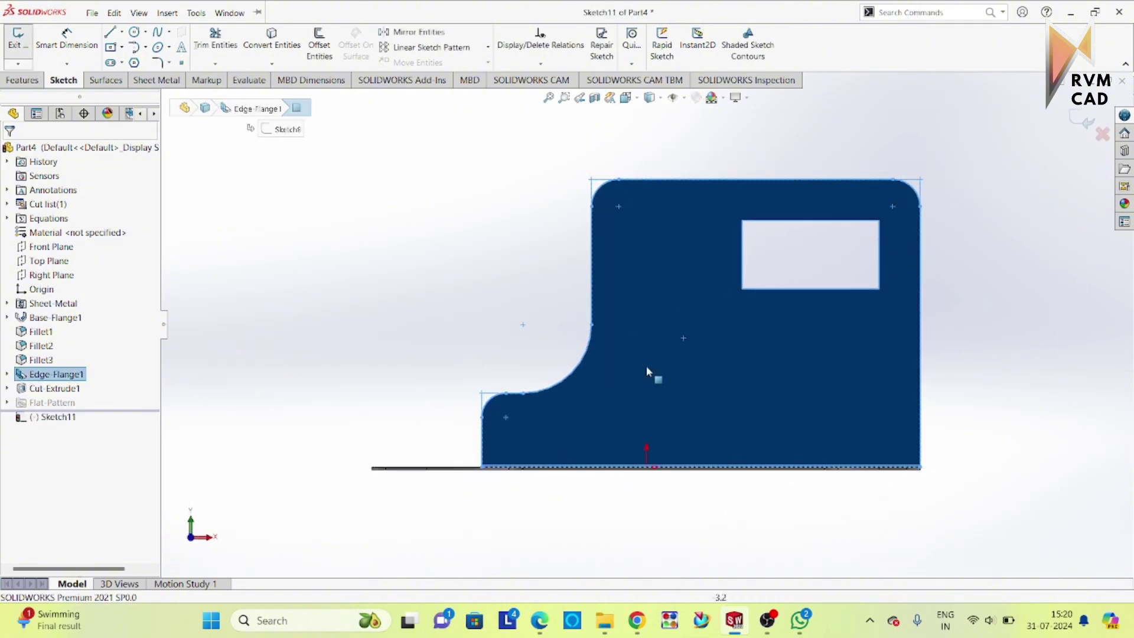
scroll(820, 419, down, 3)
scroll(822, 420, up, 2)
click(347, 243)
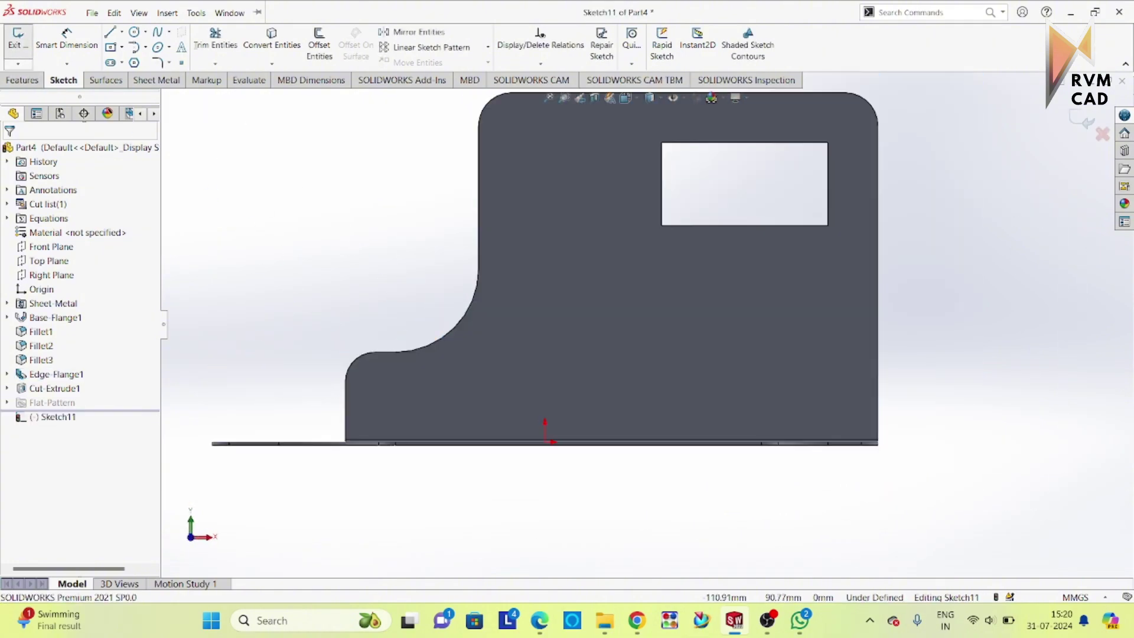
Draw a circle on the flange beside the large concave corner and set its diameter to 12 mm.
click(134, 31)
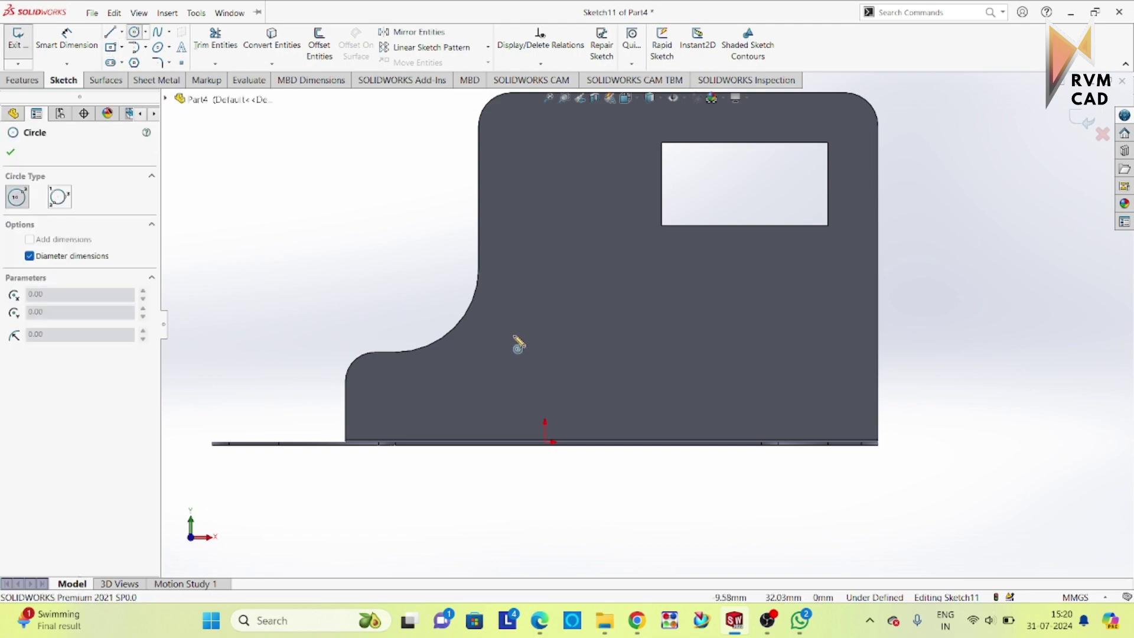
click(537, 313)
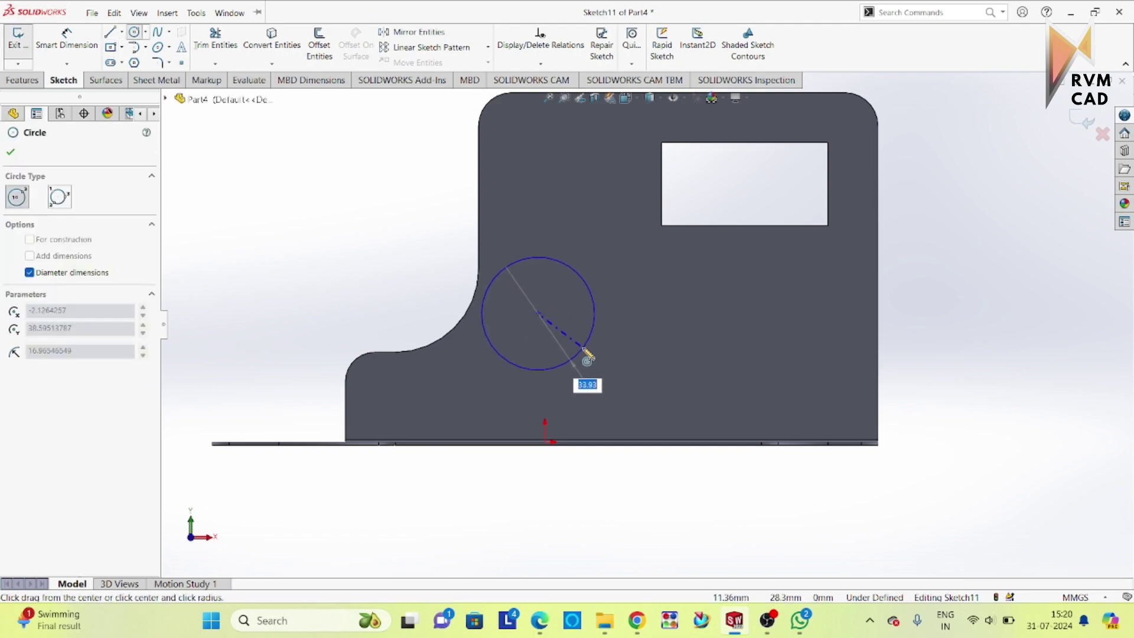
click(572, 346)
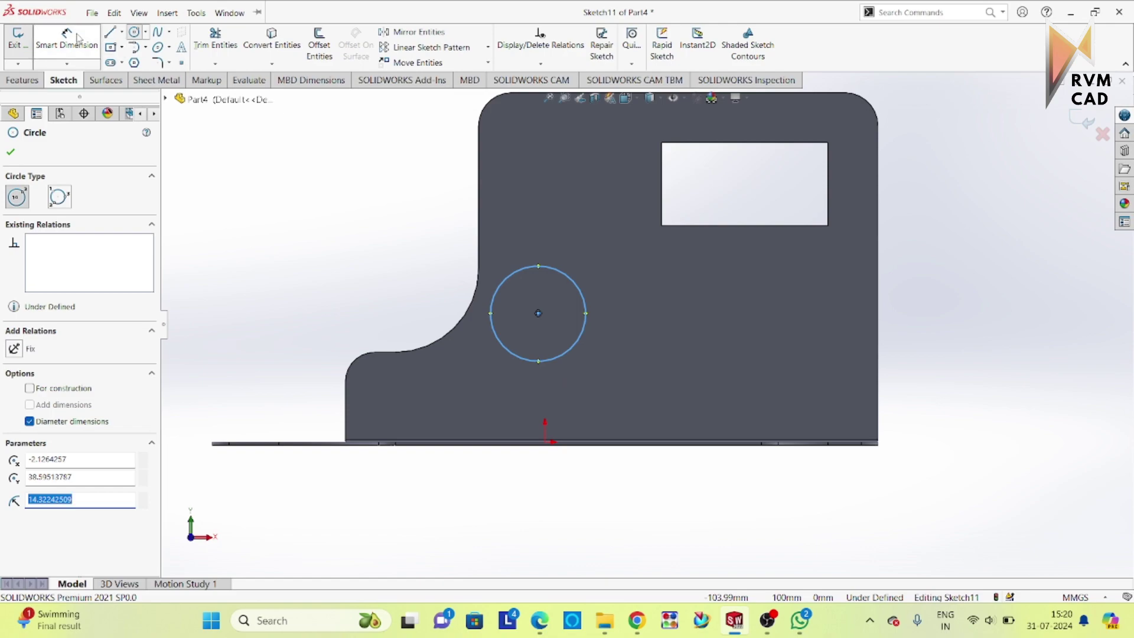
key(Escape)
click(506, 346)
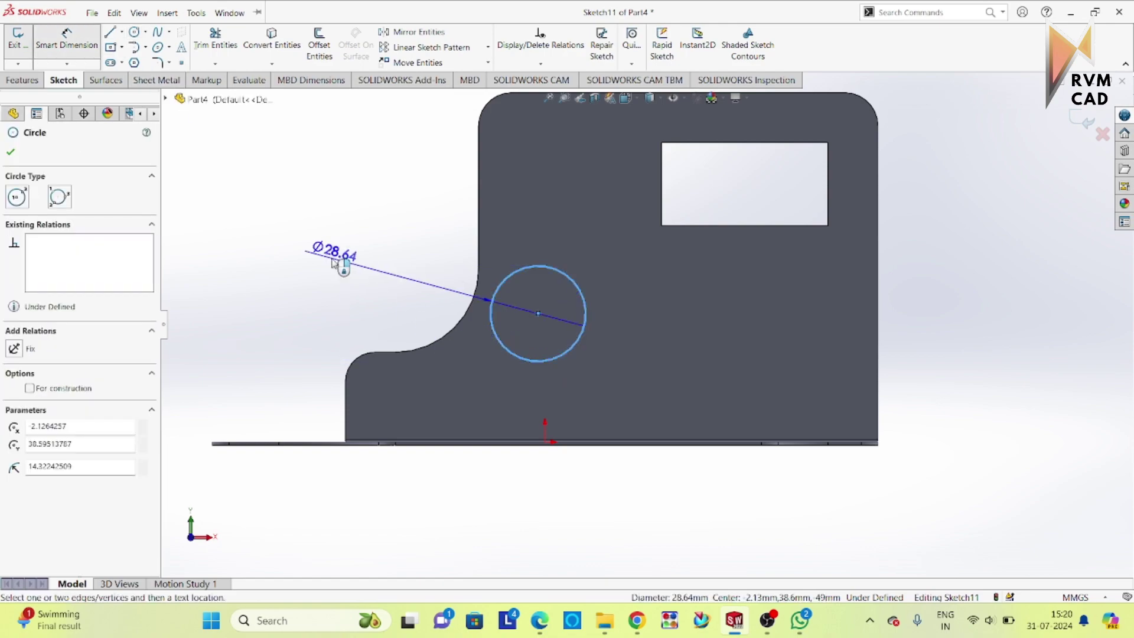
click(333, 258)
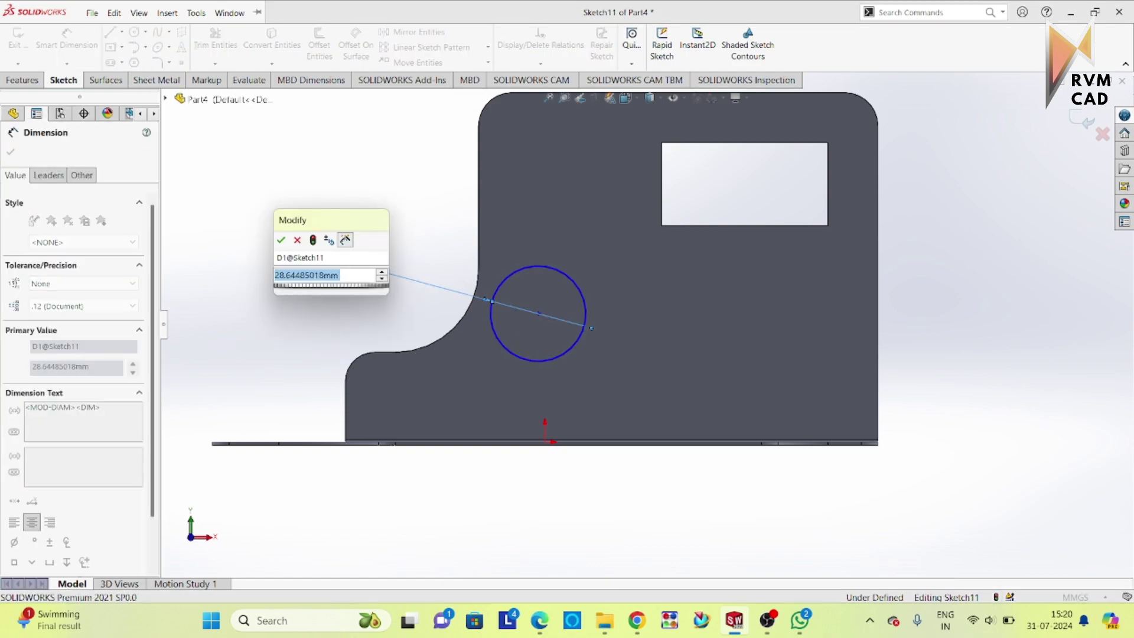
text(12)
key(Return)
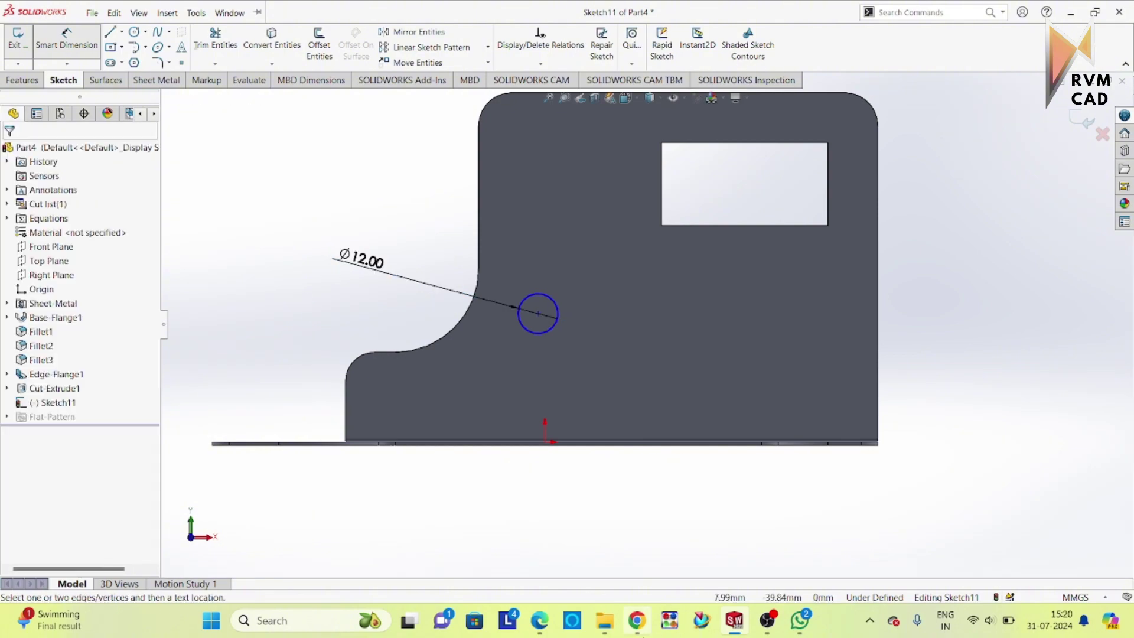
Check the hole position in the workbook drawing and dimension the circle's center 40 mm above the long edge along the bend.
click(539, 621)
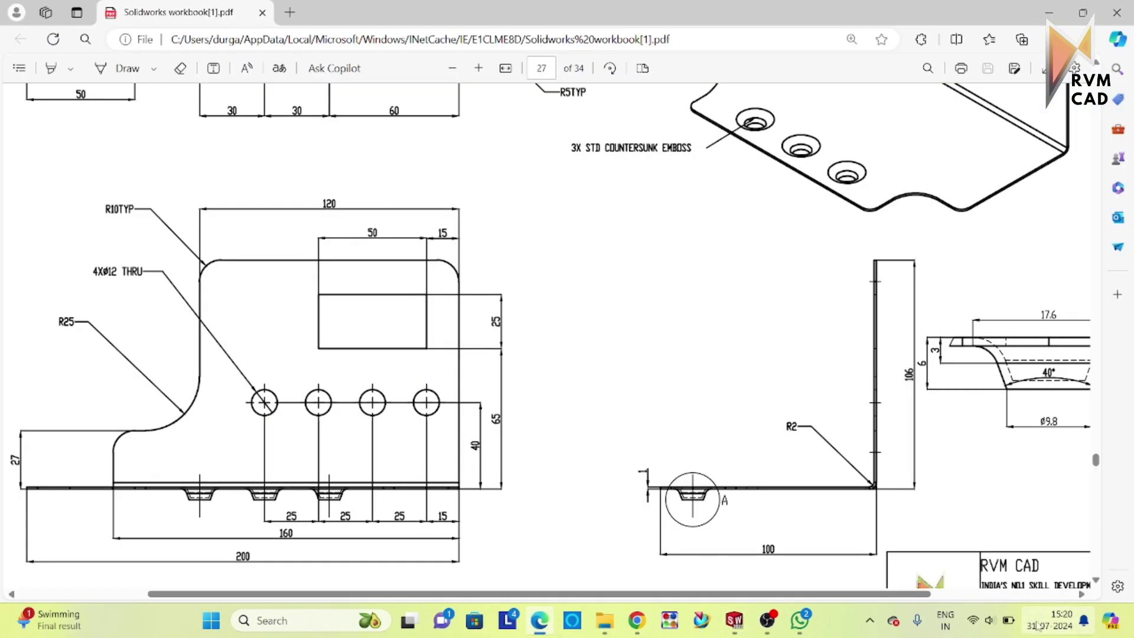
click(735, 623)
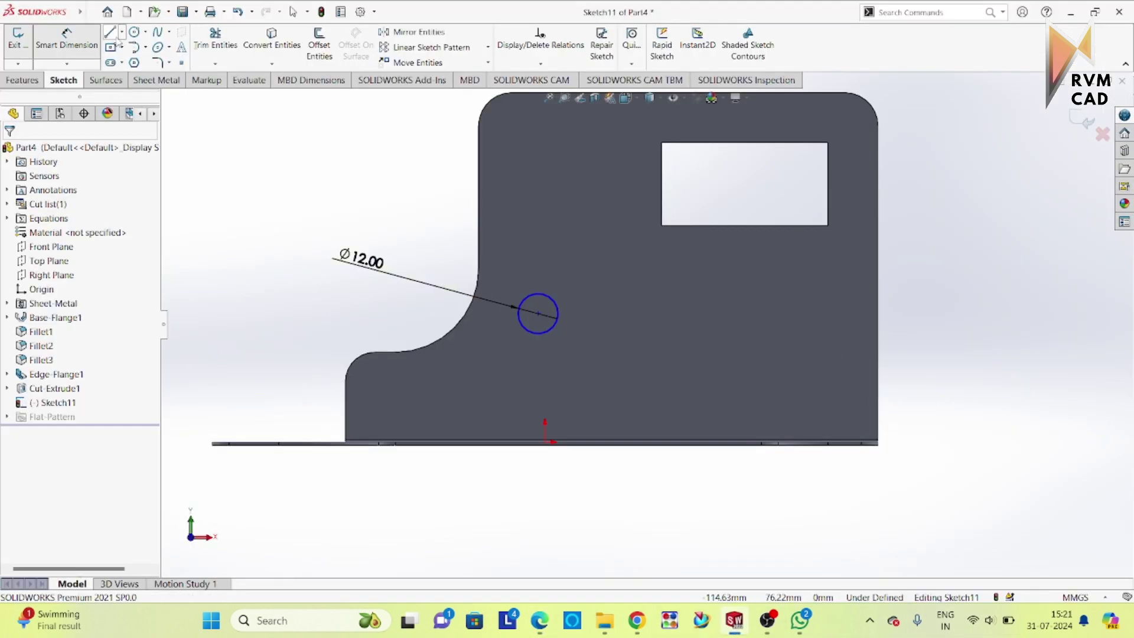
middle_drag(897, 499, 871, 498)
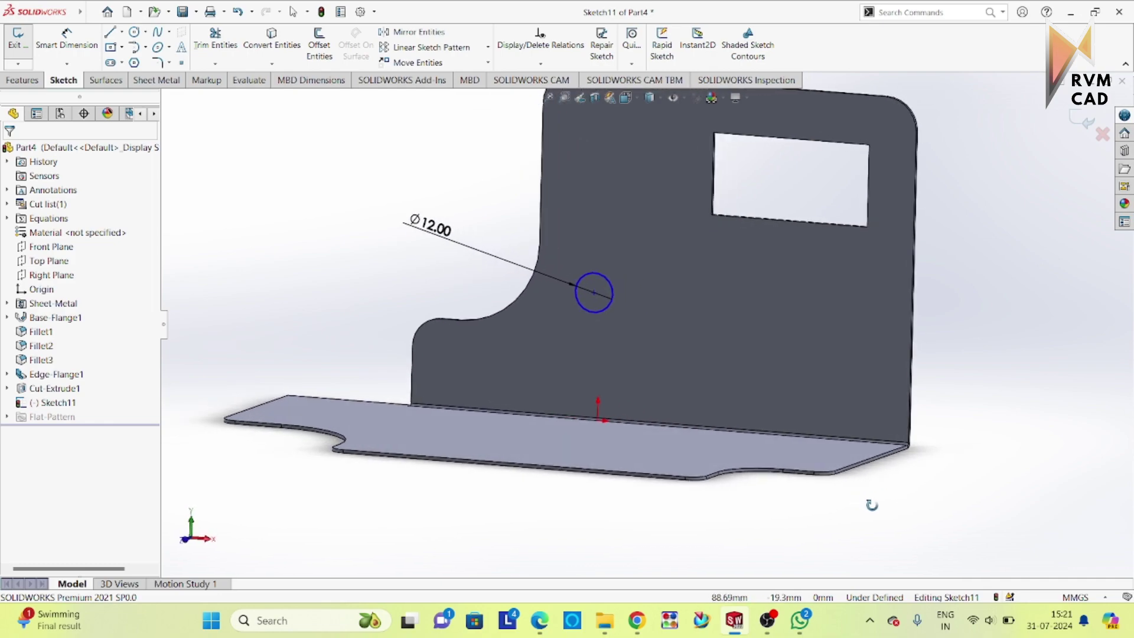
click(650, 429)
click(594, 292)
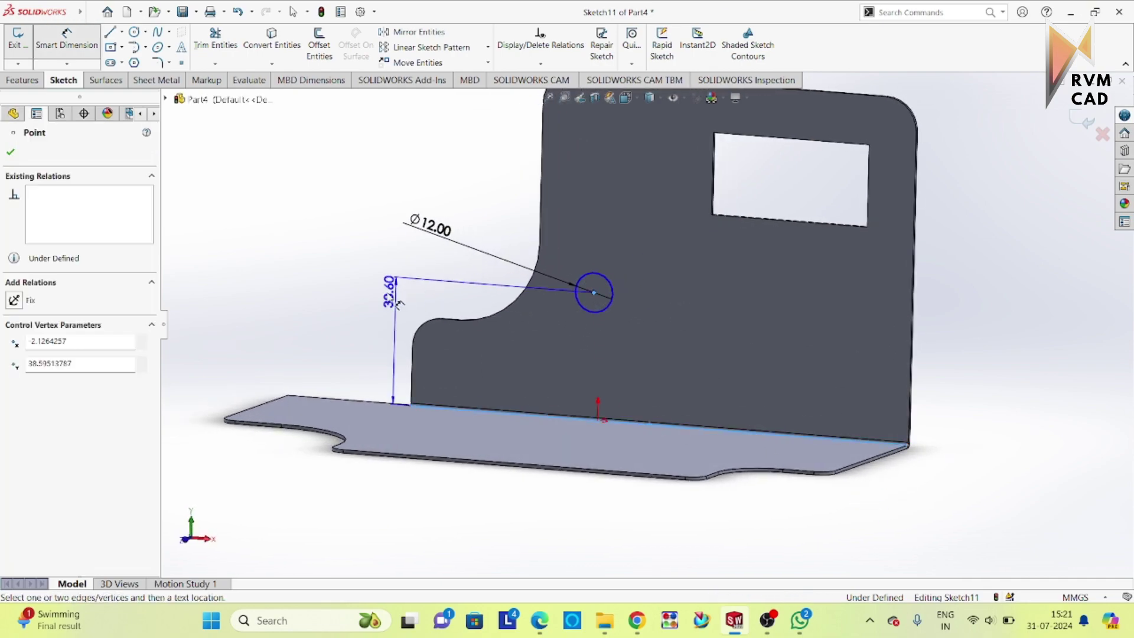
click(311, 316)
text(40)
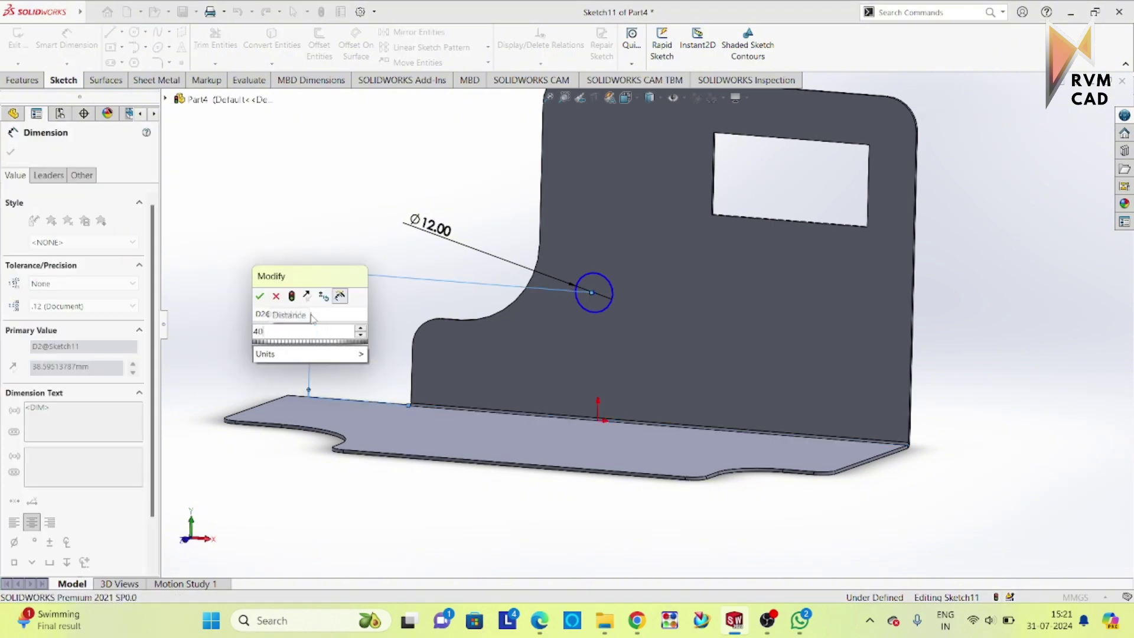
key(Return)
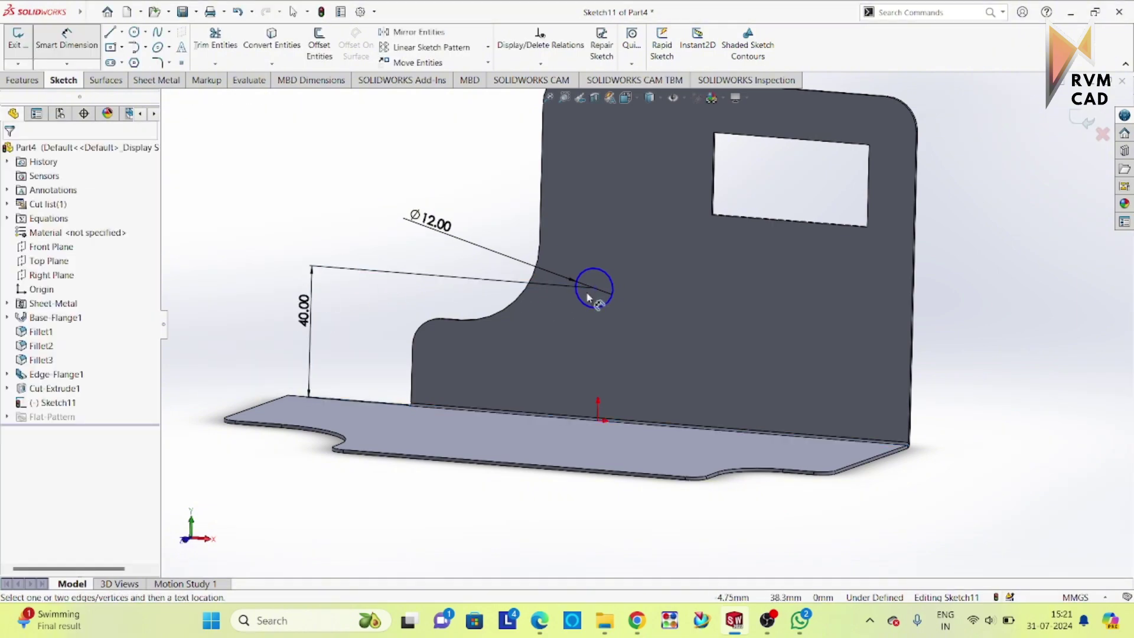
Dimension the circle's center 90 mm horizontally from the flange's straight vertical edge nearest the rectangular window.
click(595, 289)
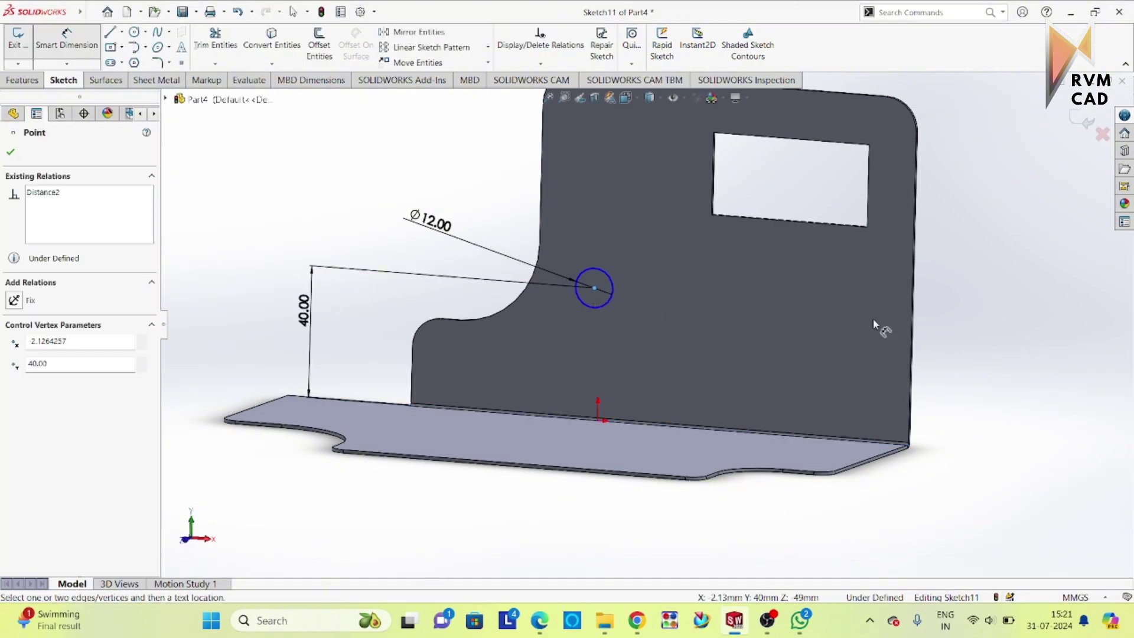
click(915, 319)
click(993, 369)
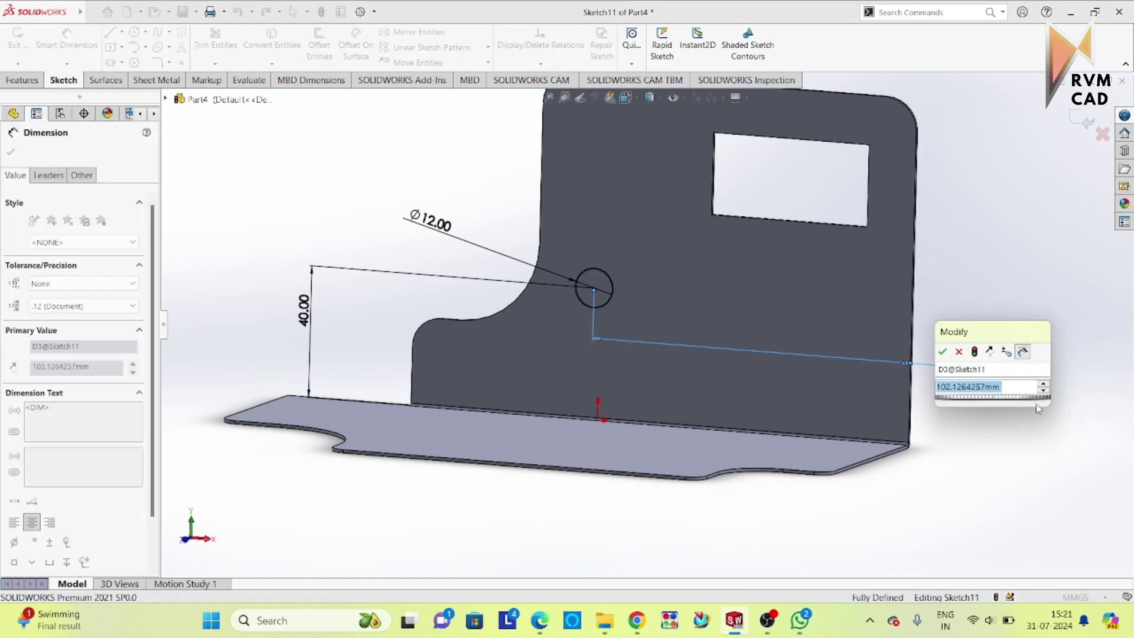
text(25+25)
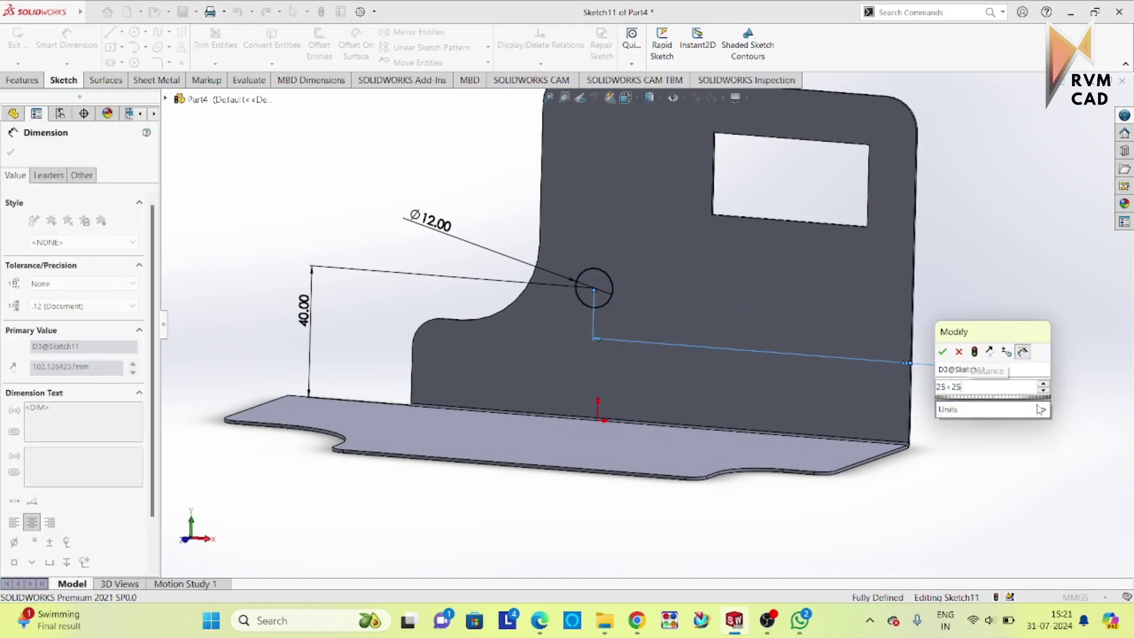
text(+25+25+15)
key(Return)
click(996, 318)
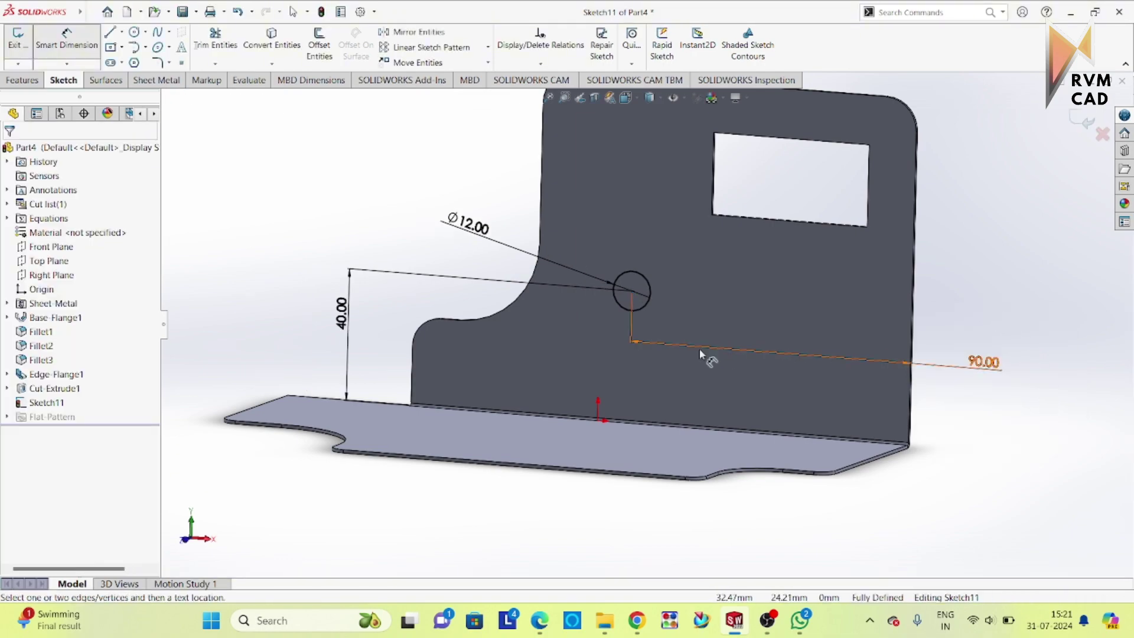
Pattern the 12 mm circle linearly along the X-axis with 4 instances spaced 25 mm apart.
scroll(697, 393, down, 3)
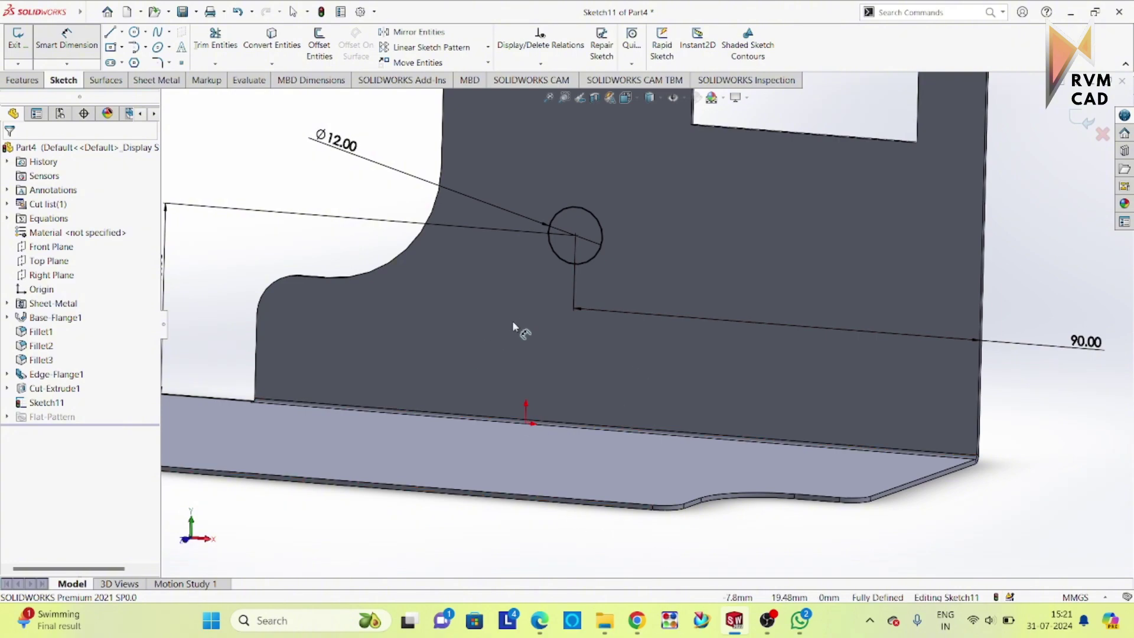
click(590, 257)
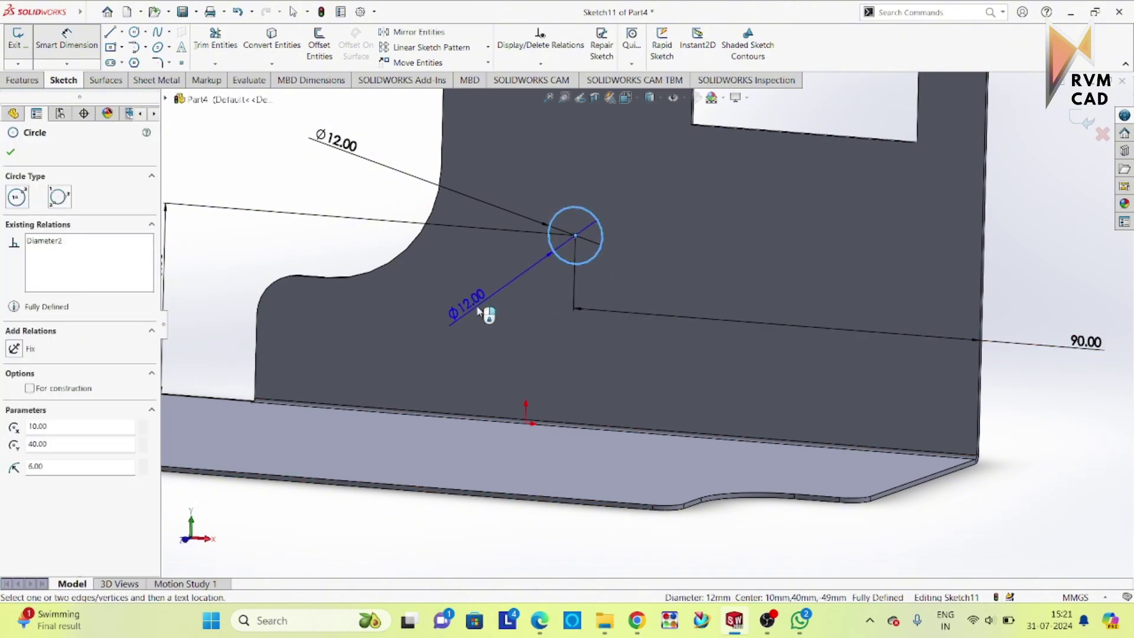
key(Escape)
click(571, 261)
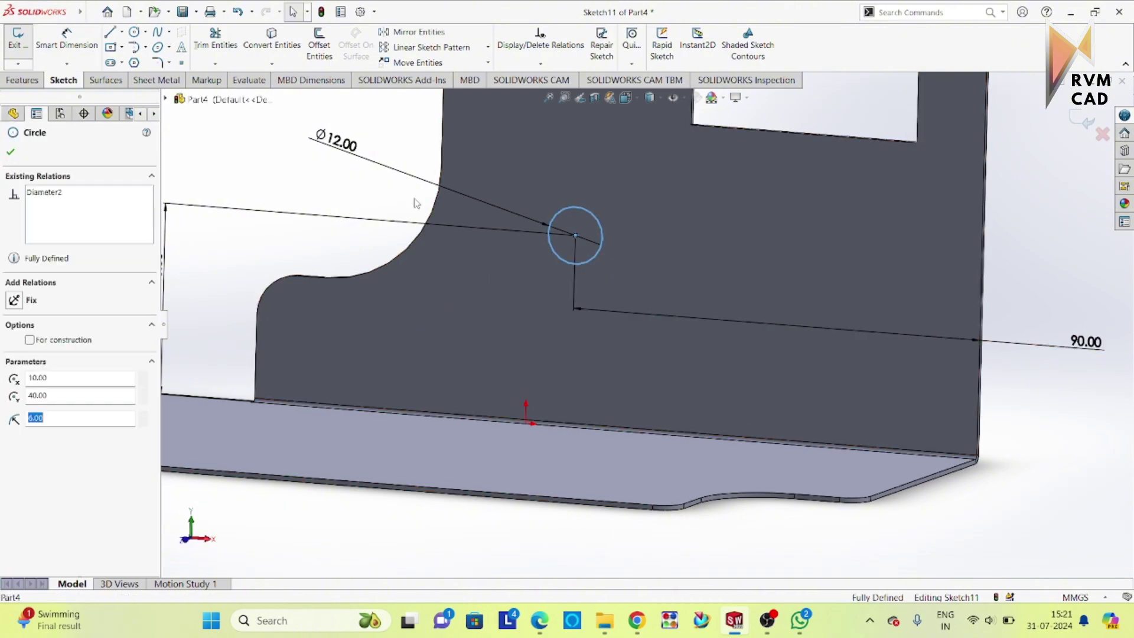
click(457, 49)
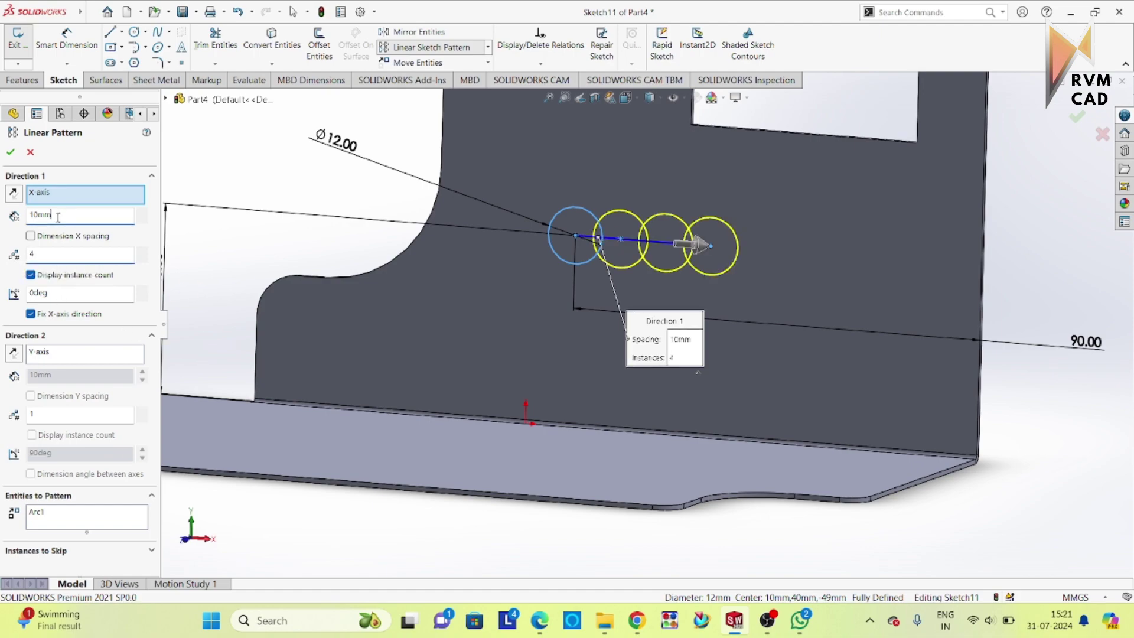
key(Return)
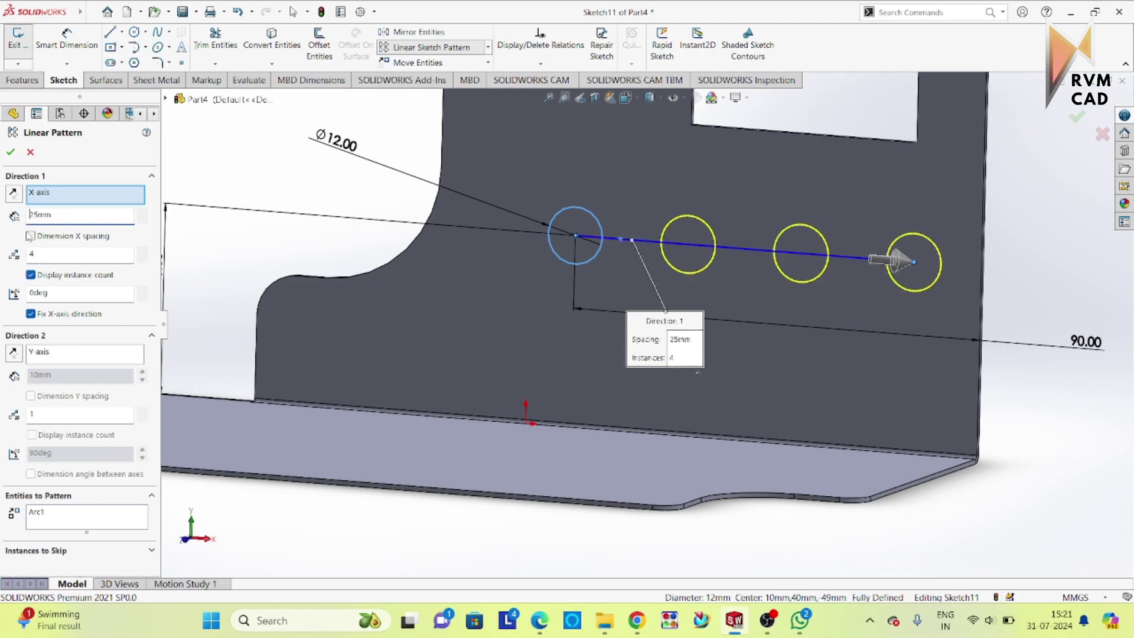
click(10, 152)
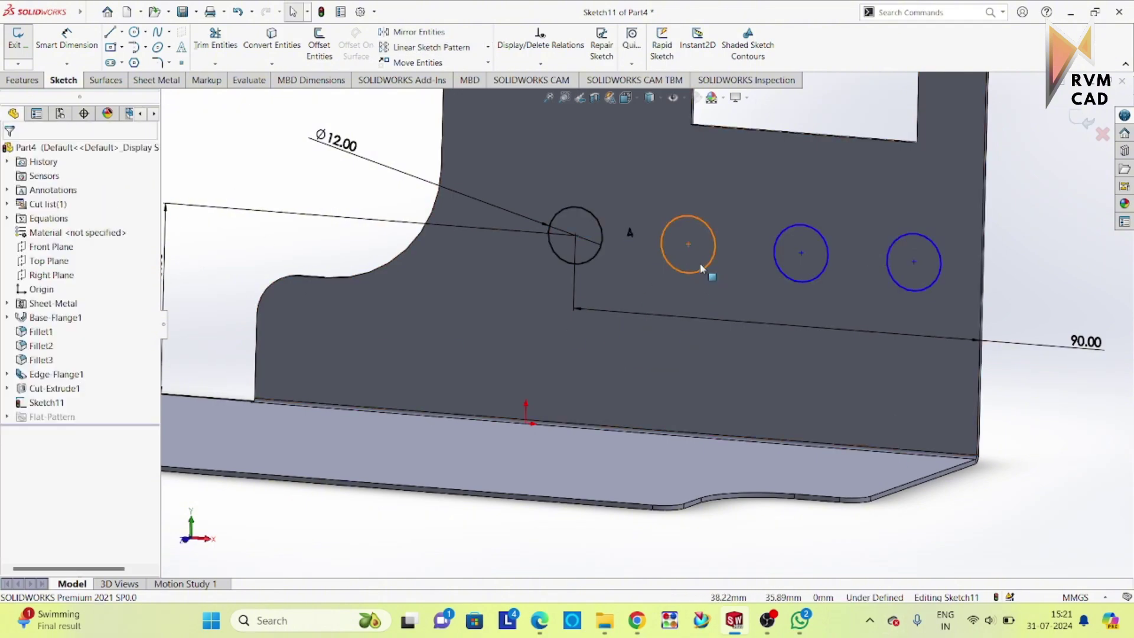
Dimension the first and second patterned circle centers 25 mm apart to fully define the row.
mouse_move(688, 243)
mouse_down()
mouse_move(747, 256)
mouse_move(651, 238)
mouse_move(667, 170)
mouse_move(720, 323)
mouse_move(698, 220)
mouse_move(703, 237)
mouse_move(624, 234)
mouse_move(719, 243)
mouse_move(687, 244)
mouse_up()
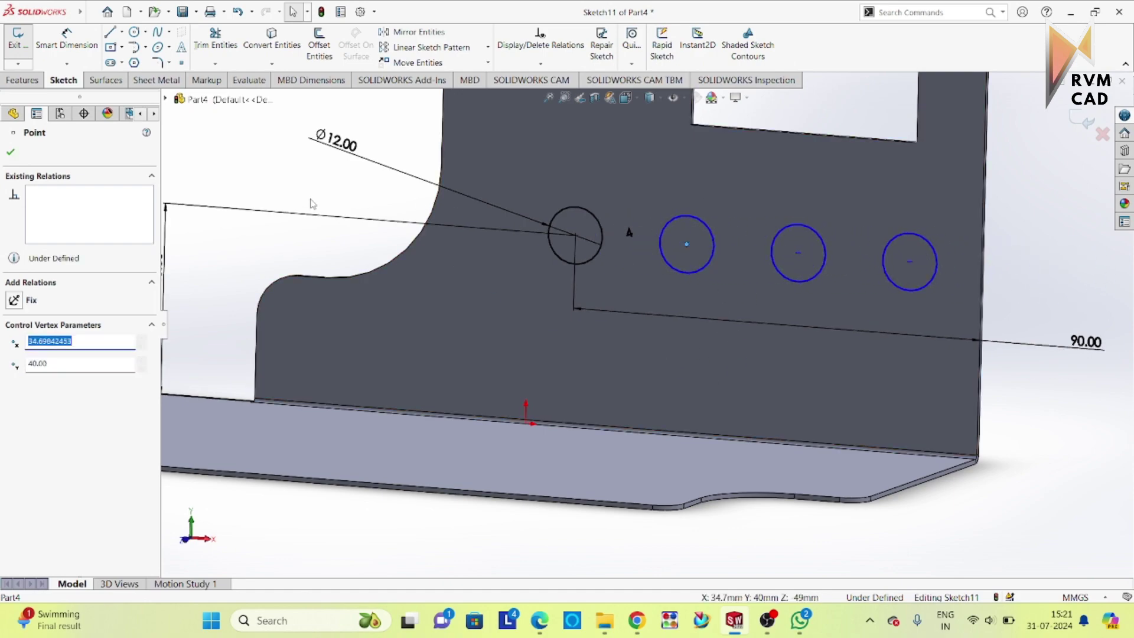
click(264, 173)
click(67, 42)
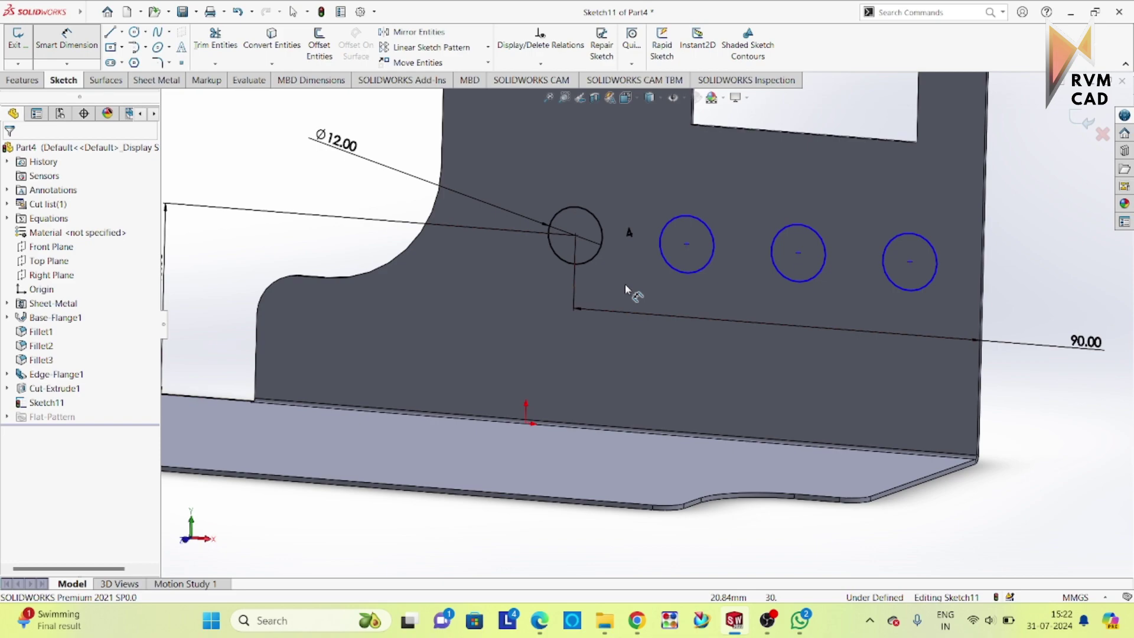
click(575, 236)
click(687, 244)
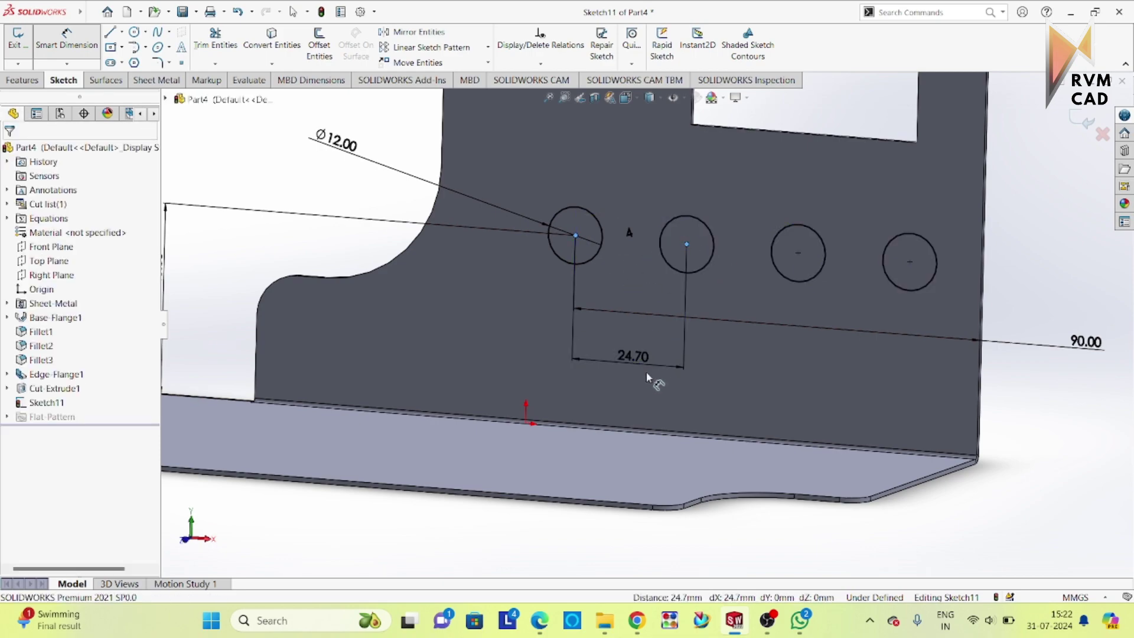
click(644, 369)
text(25)
key(Return)
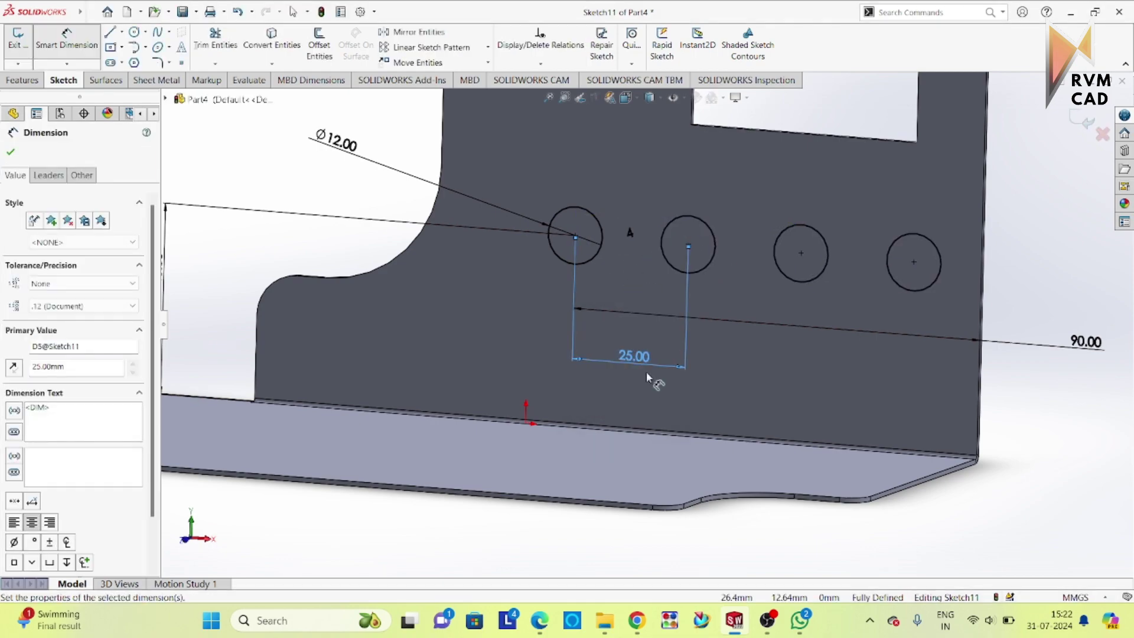
click(1011, 469)
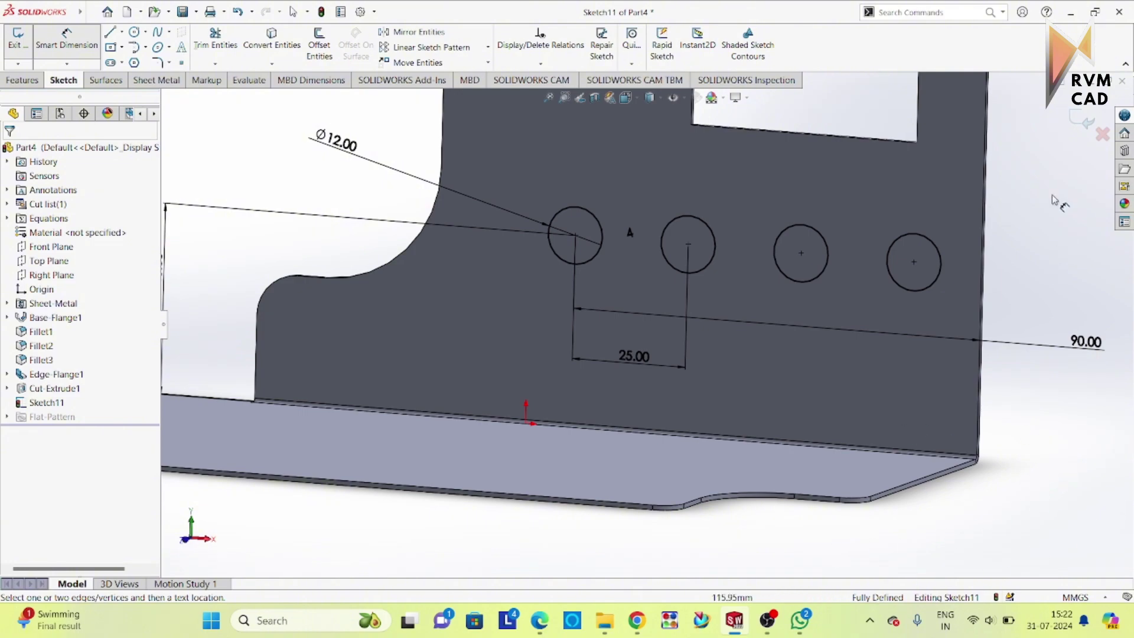
Exit the sketch and cut the four circles through the upright flange with a 10 mm blind Extruded Cut.
click(1085, 122)
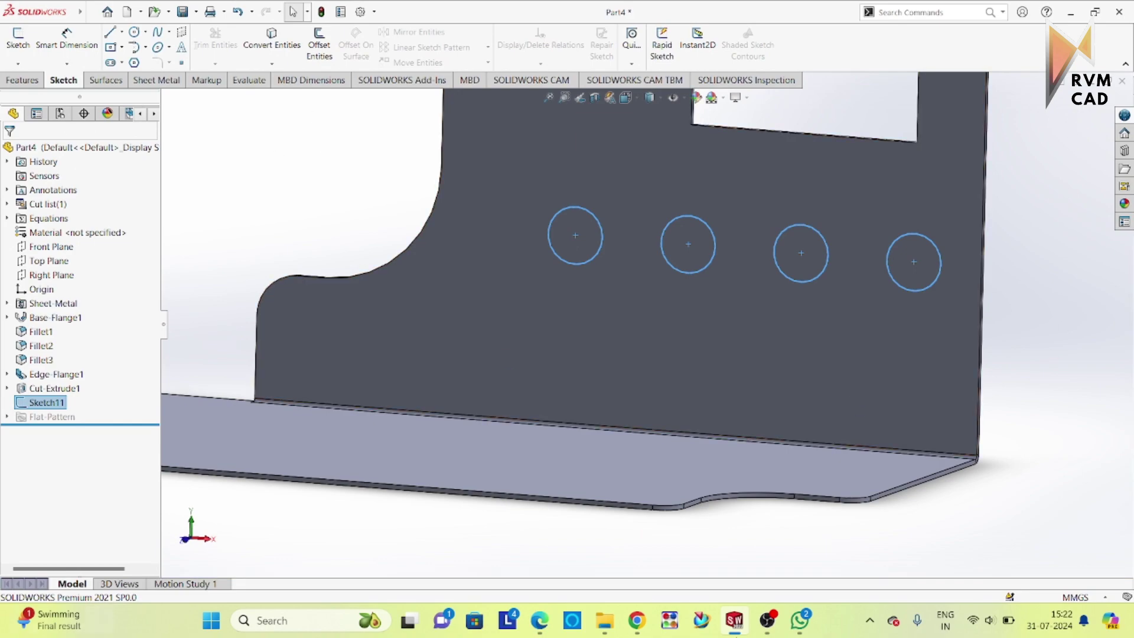
click(22, 80)
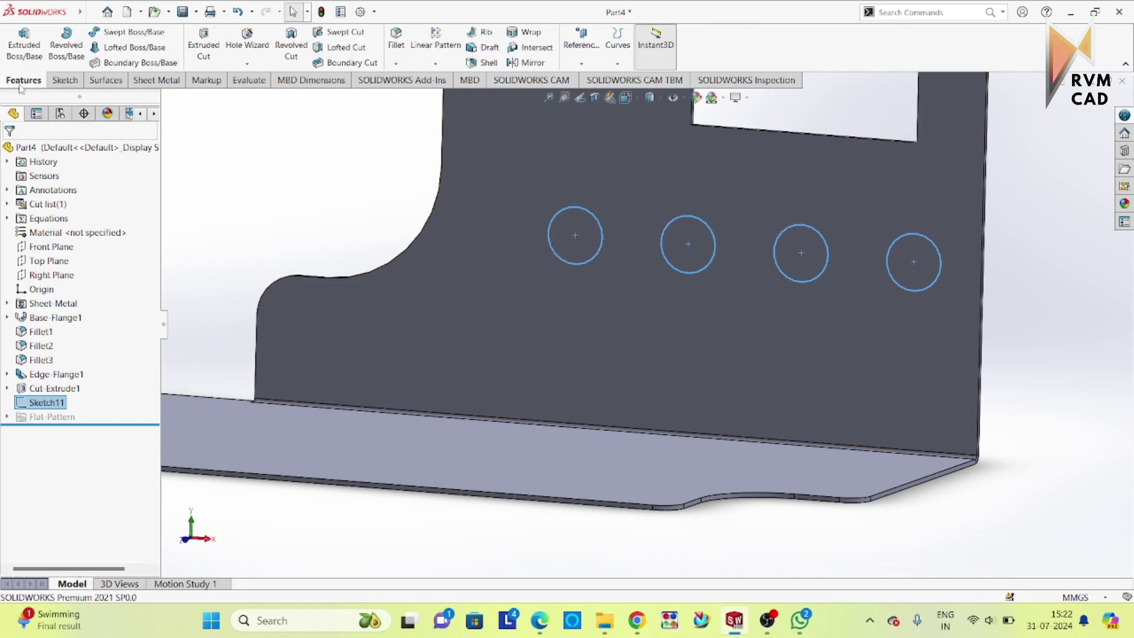
click(209, 46)
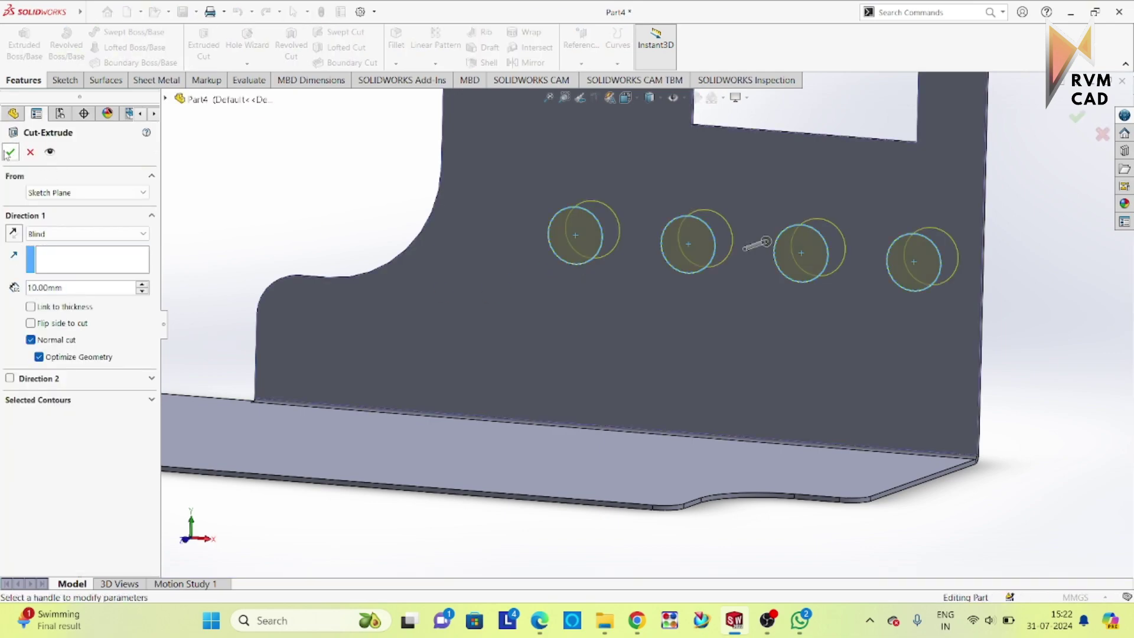
click(9, 152)
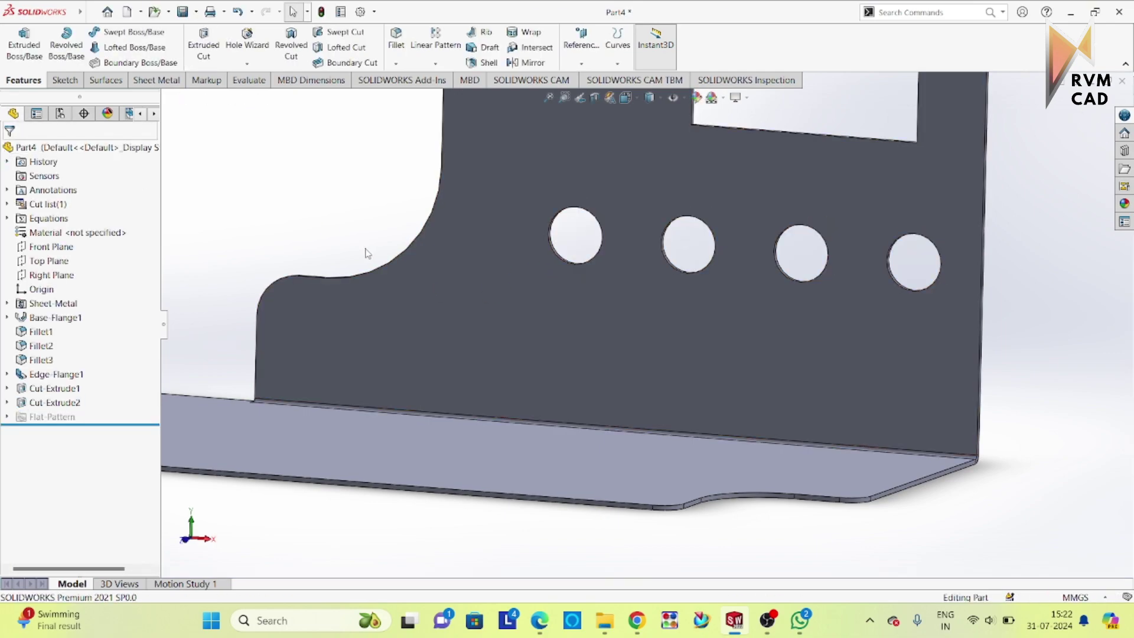
scroll(368, 254, up, 3)
scroll(832, 265, up, 2)
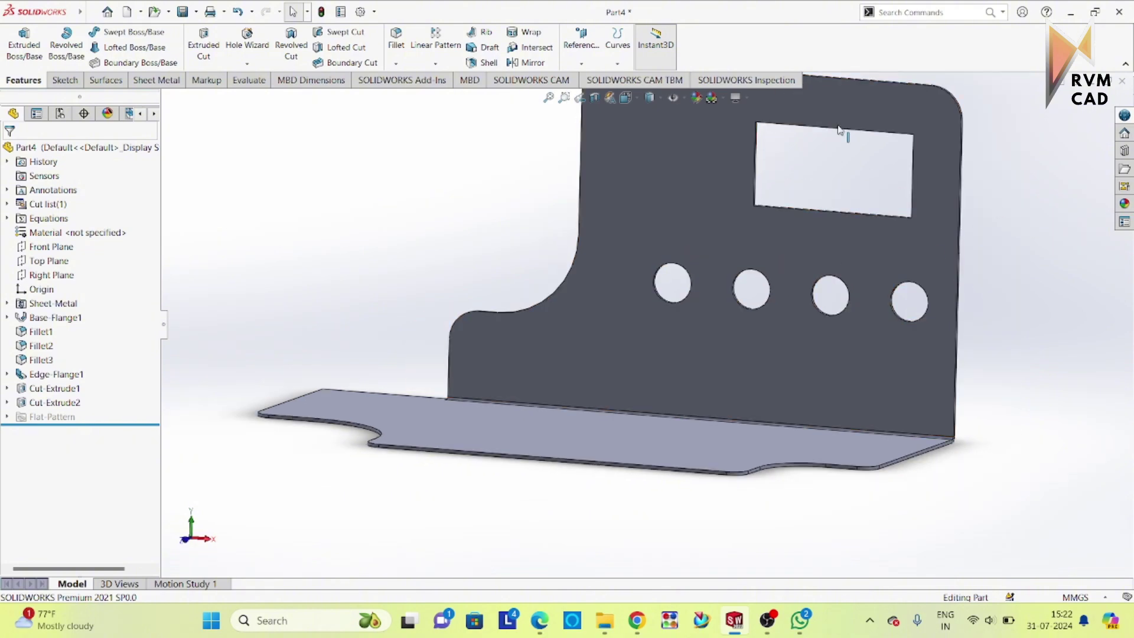
Check the countersunk emboss callout in the workbook drawing and open the embosses folder of the Design Library's forming tools.
click(539, 620)
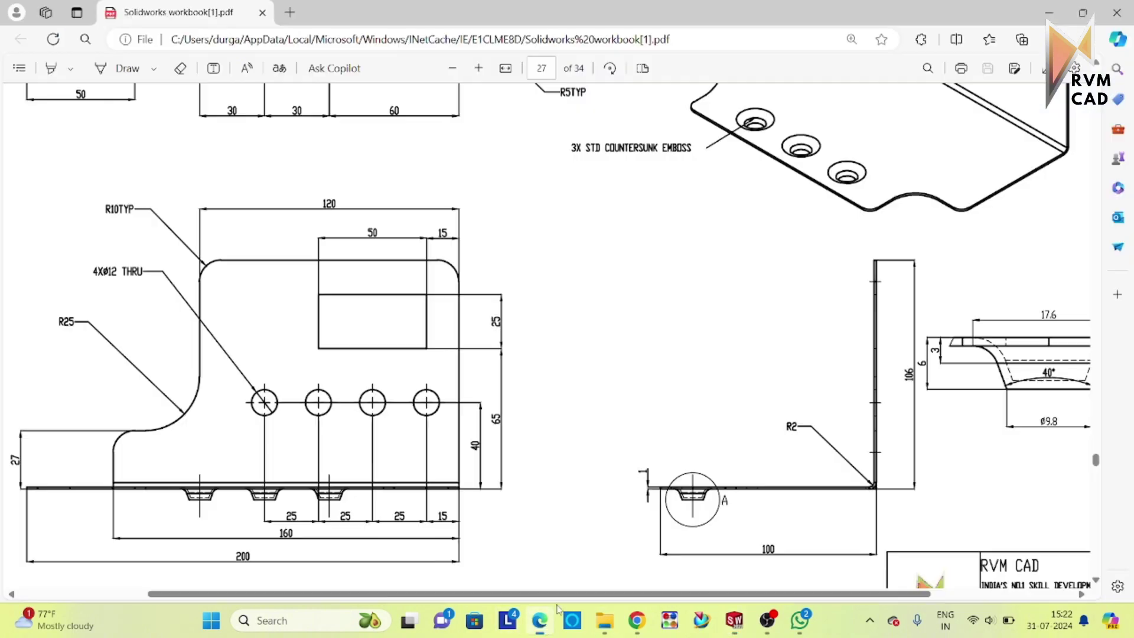
scroll(886, 329, up, 5)
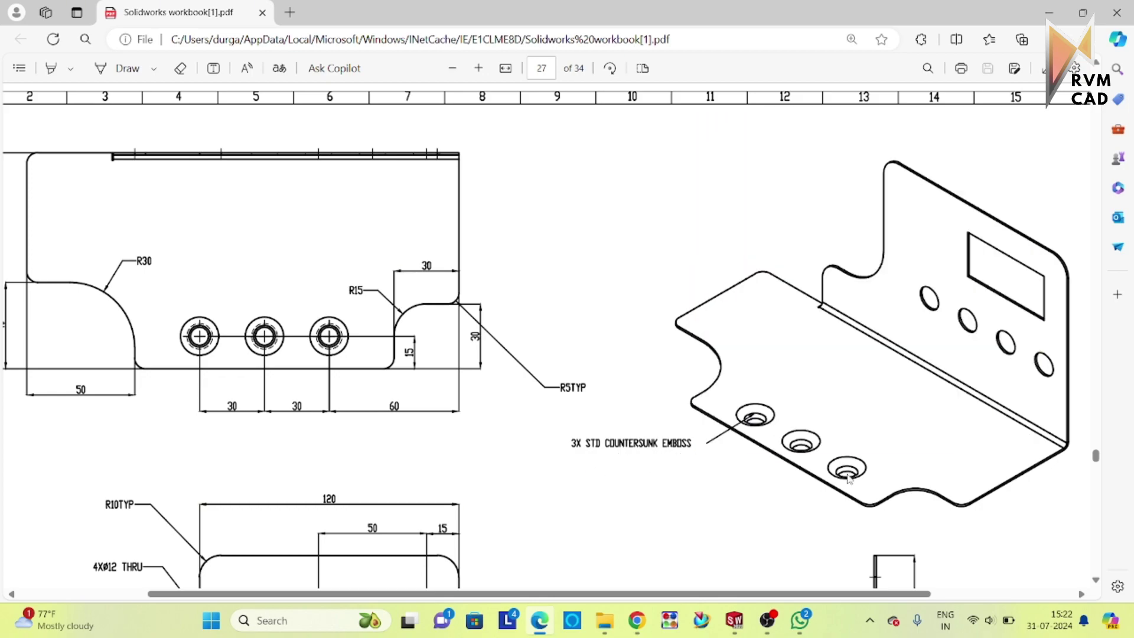
click(769, 623)
click(734, 620)
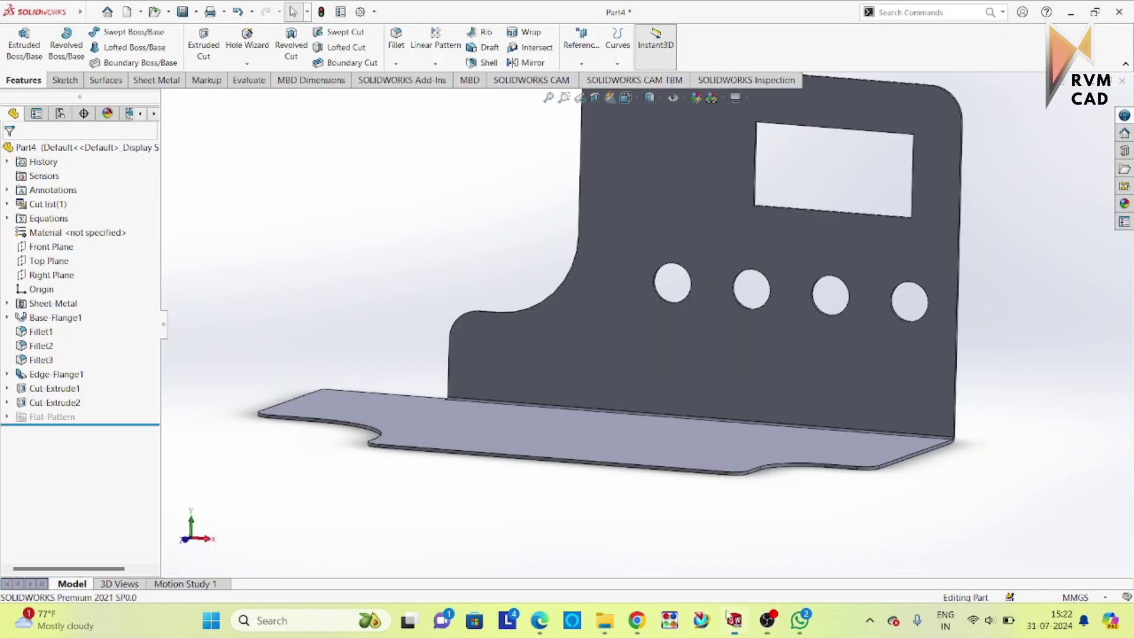
middle_drag(611, 397, 615, 441)
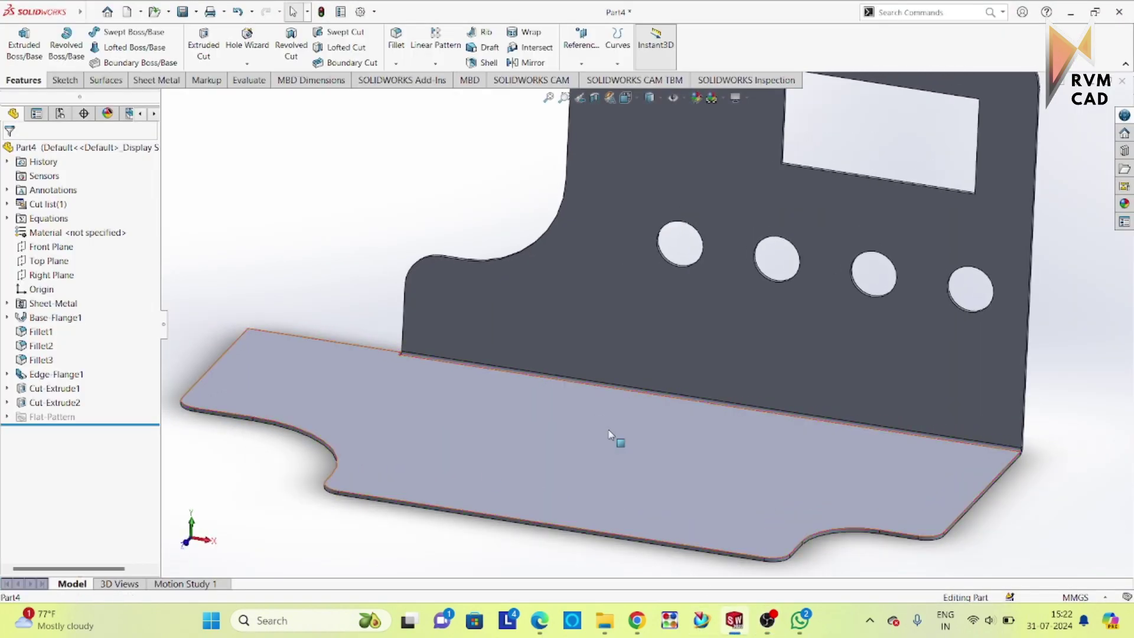
click(1126, 151)
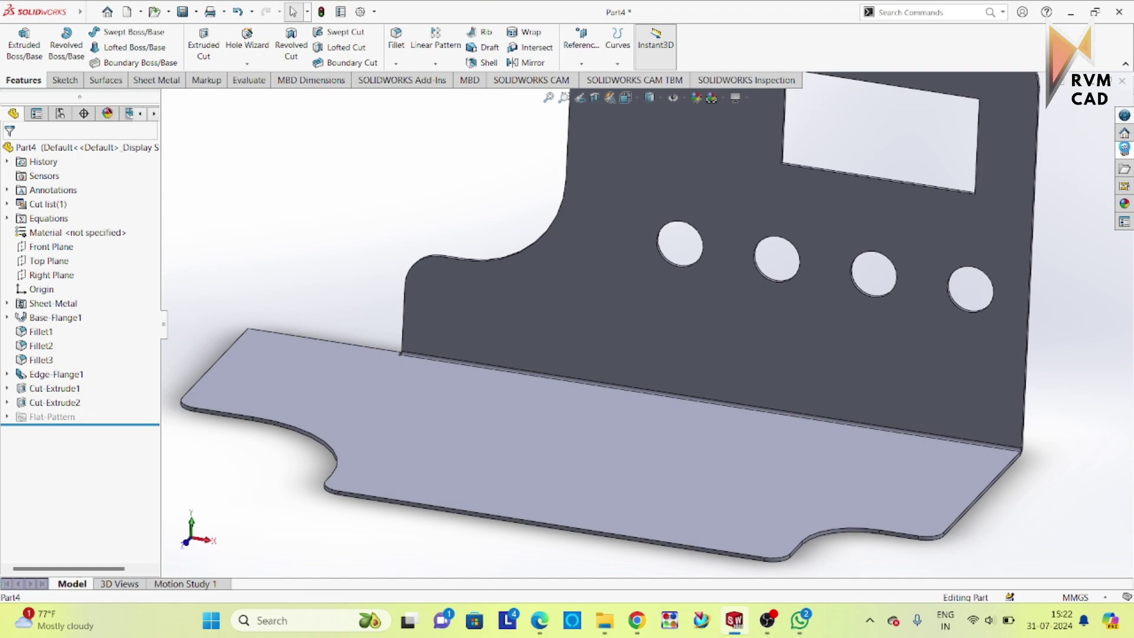
click(696, 119)
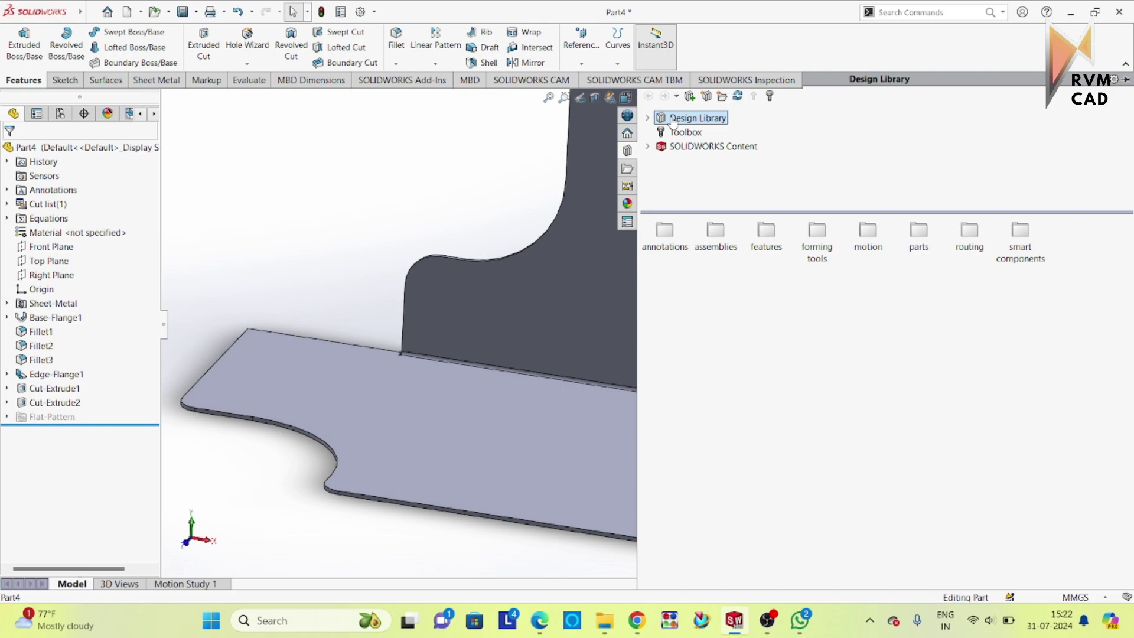
double_click(673, 120)
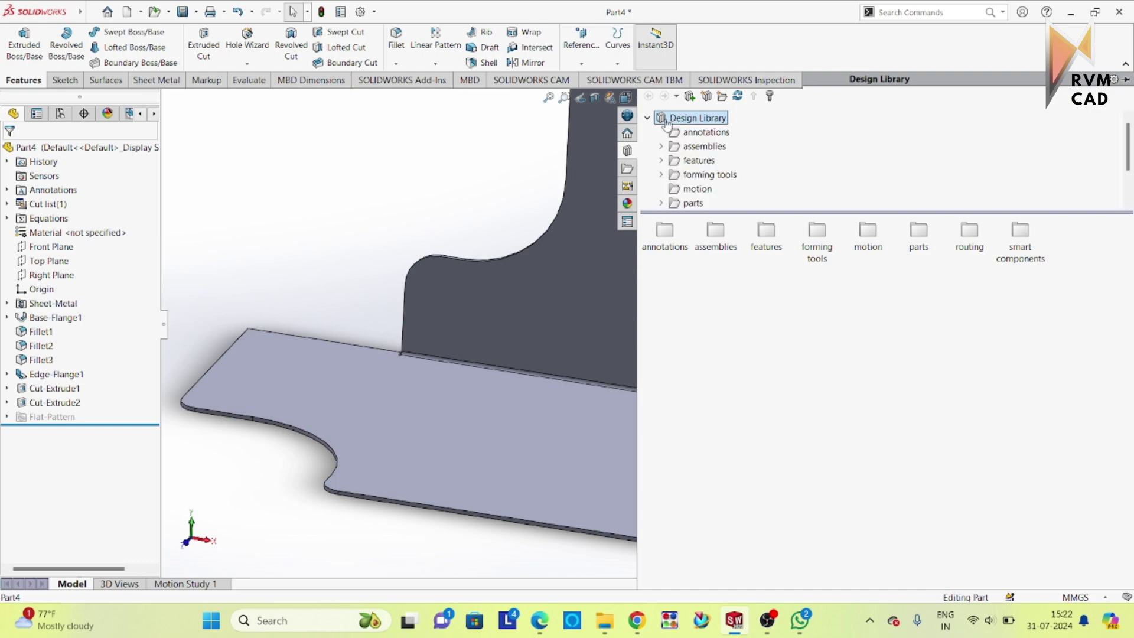
double_click(698, 175)
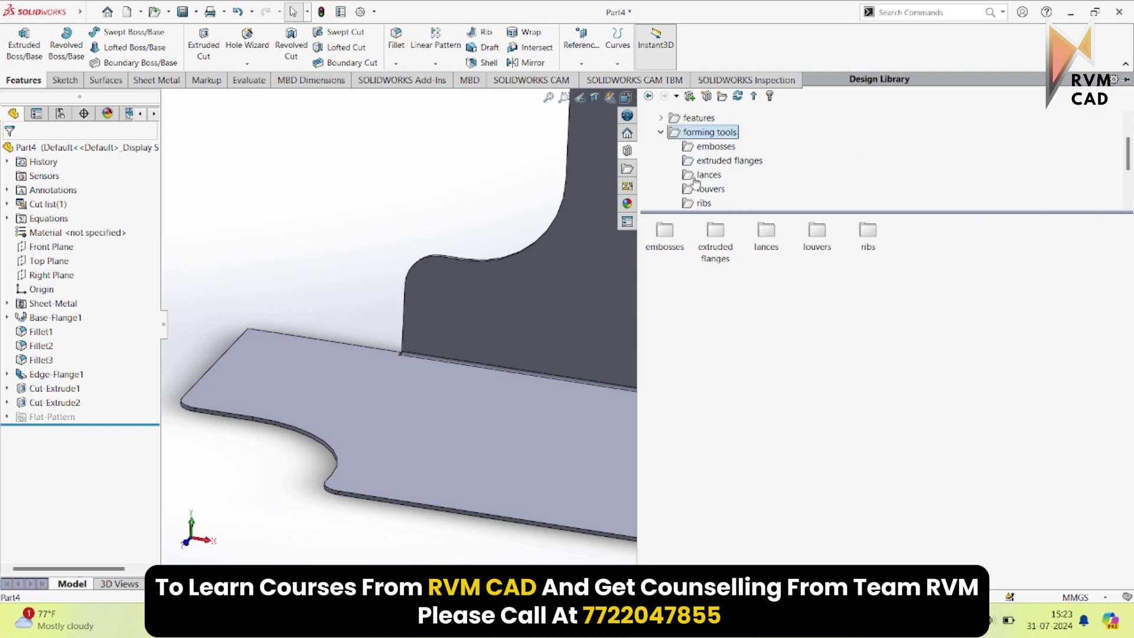
click(709, 149)
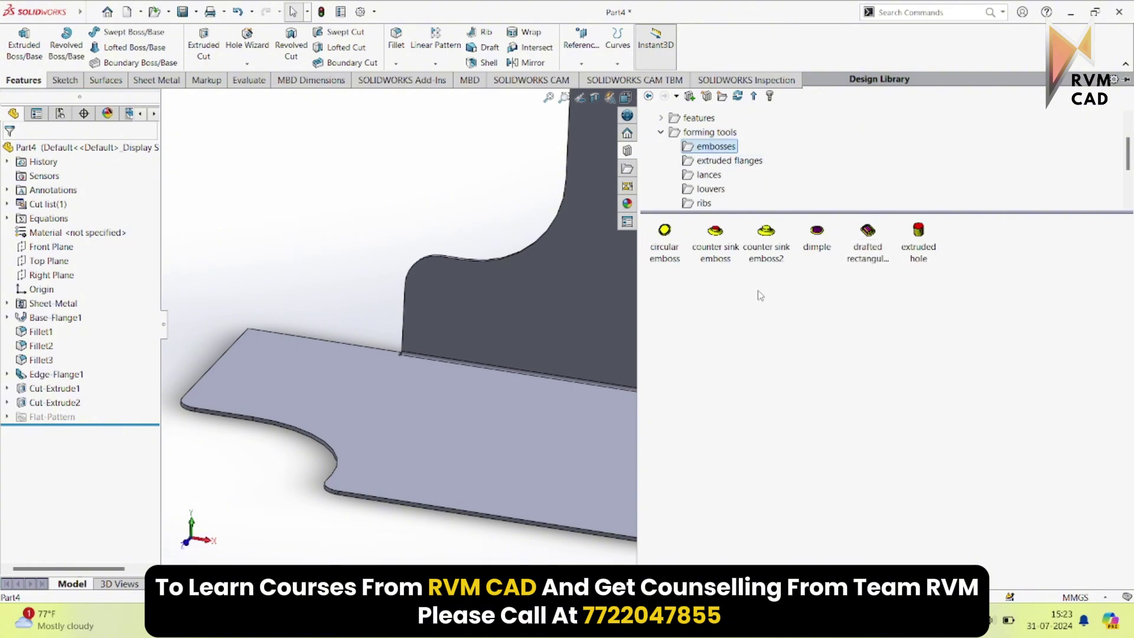
Place the counter sink emboss forming tool on the base's top face and go to defining its position.
mouse_move(731, 270)
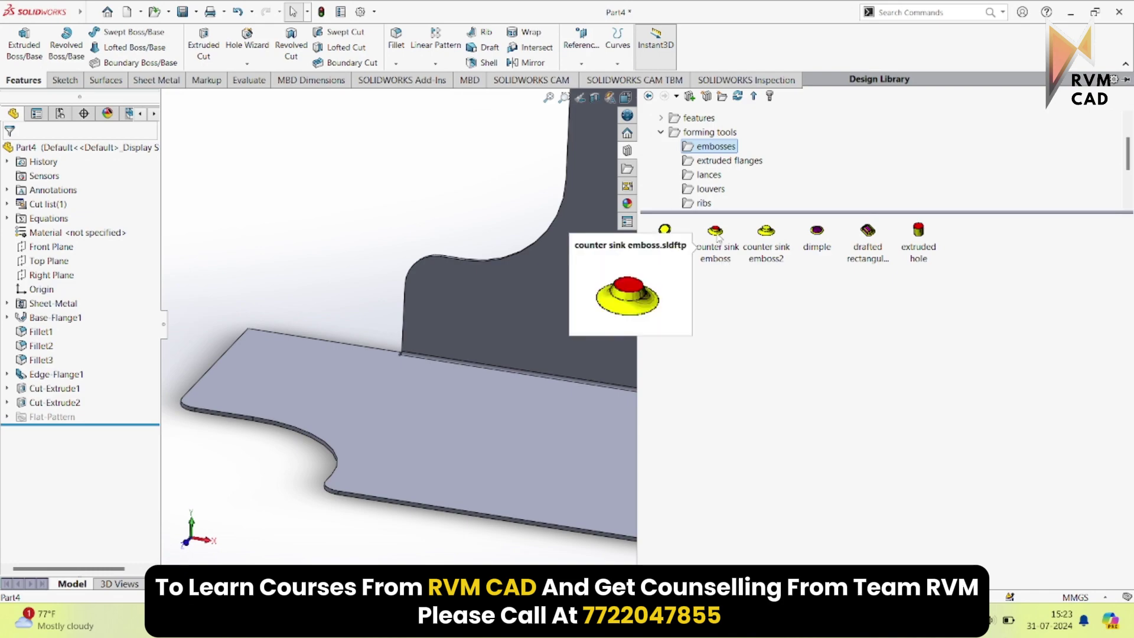
click(722, 264)
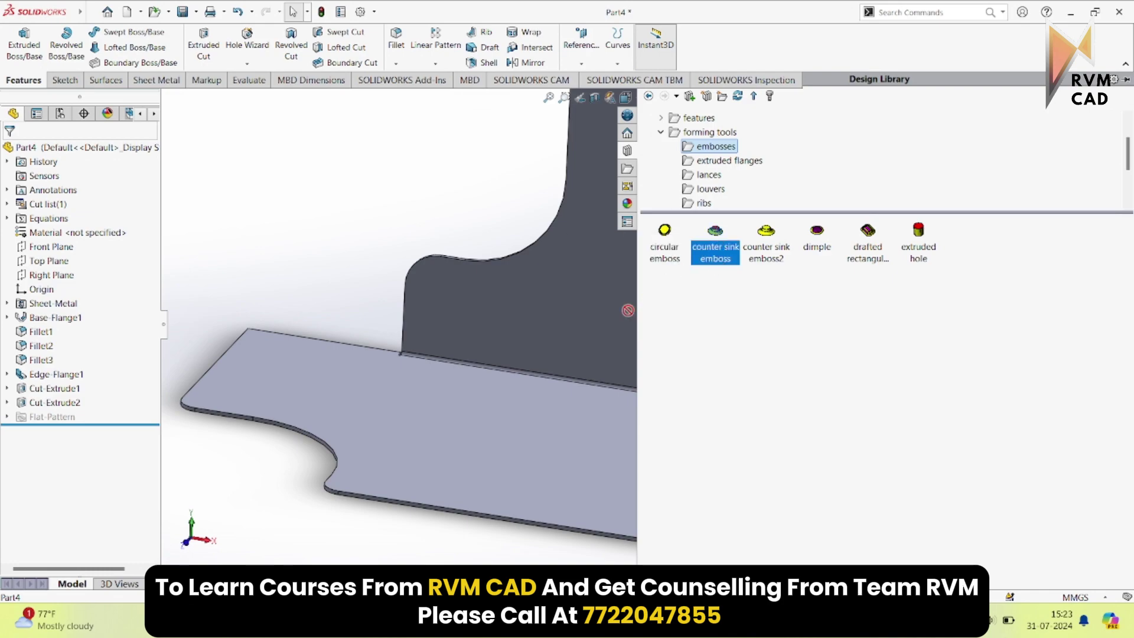
drag(628, 310, 430, 450)
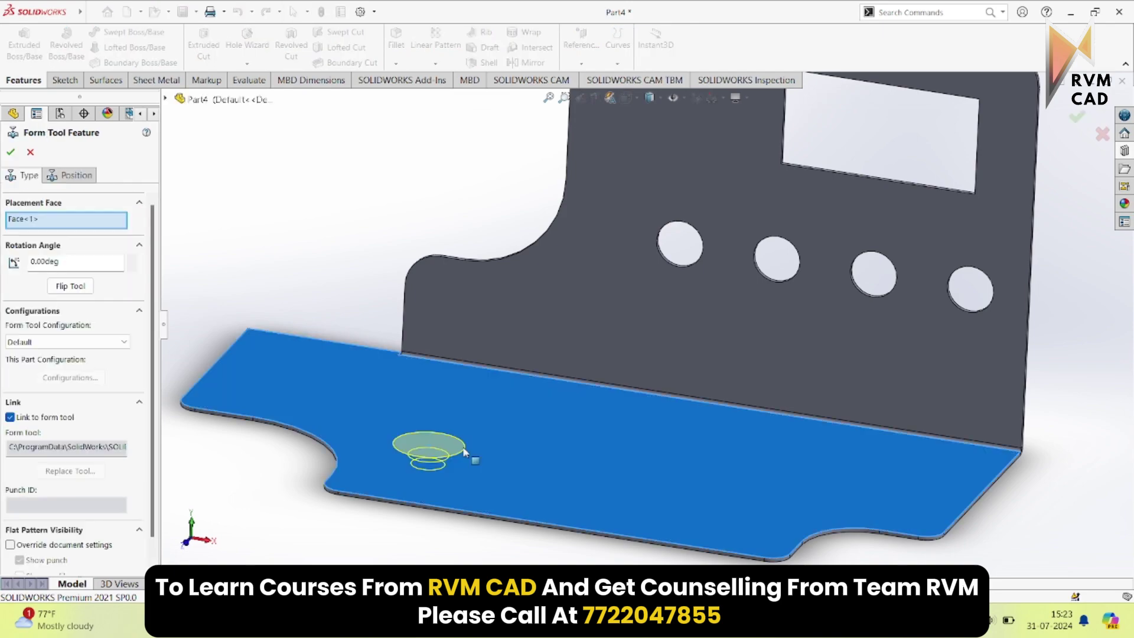
middle_drag(480, 455, 196, 463)
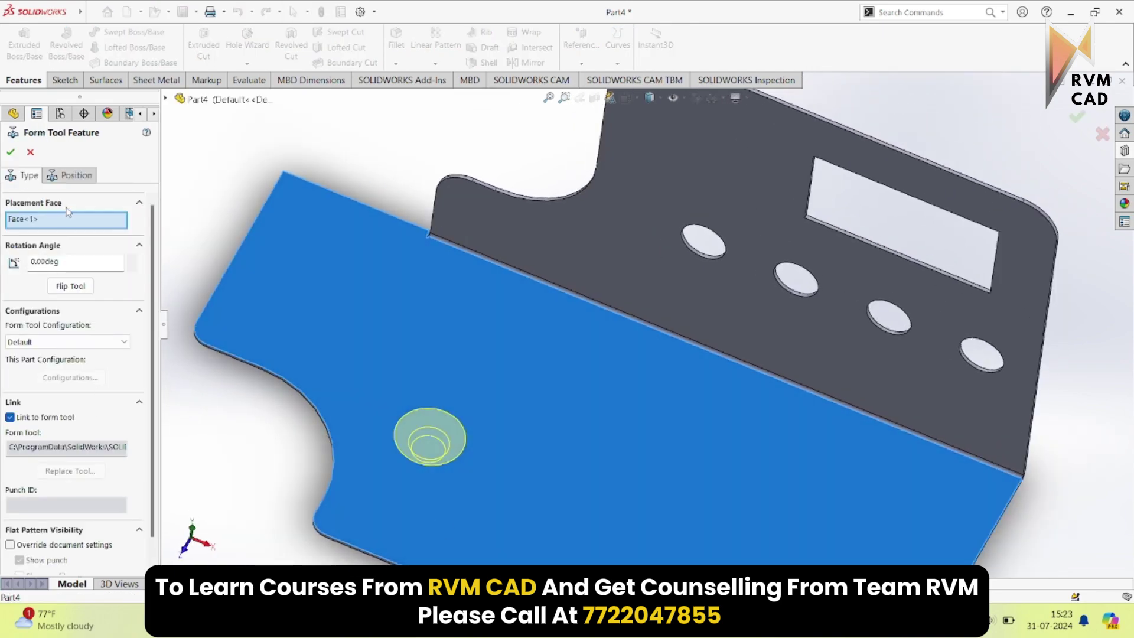
click(81, 175)
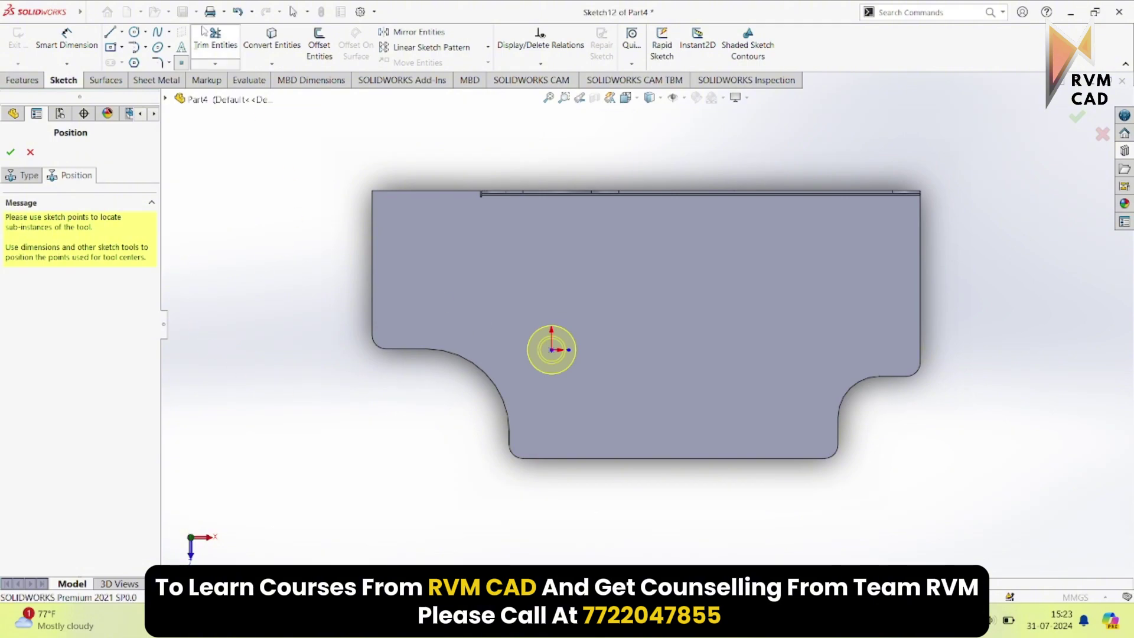
Check the workbook drawing and dimension the emboss center 15 mm from the base's straight edge between the two cutouts.
click(67, 36)
click(552, 351)
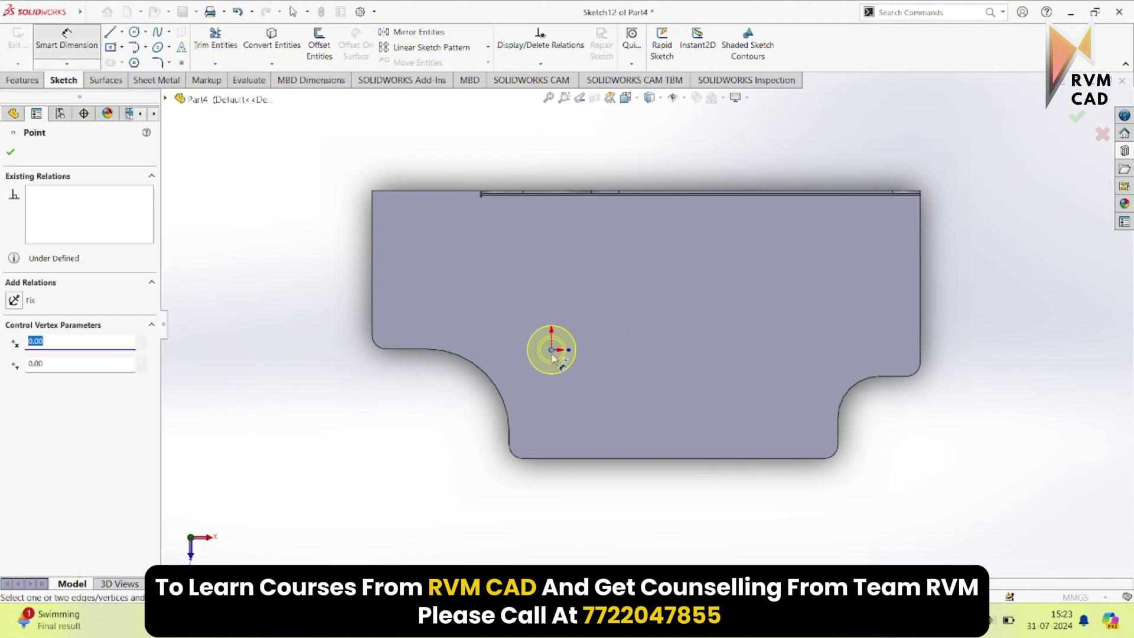
click(573, 459)
click(316, 442)
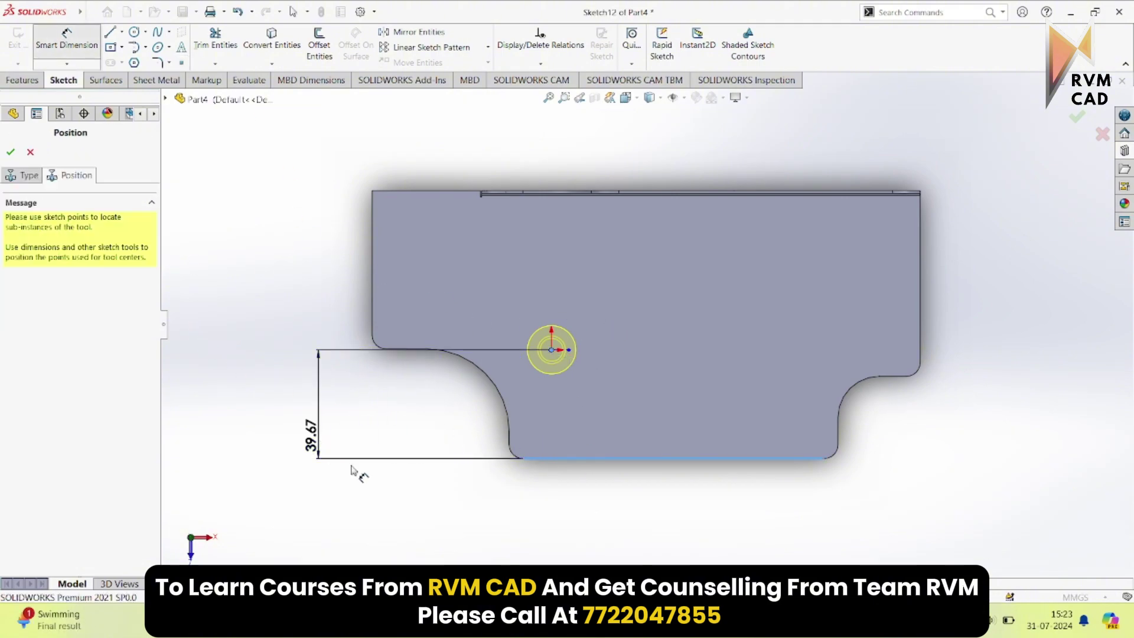
key(alt+Tab)
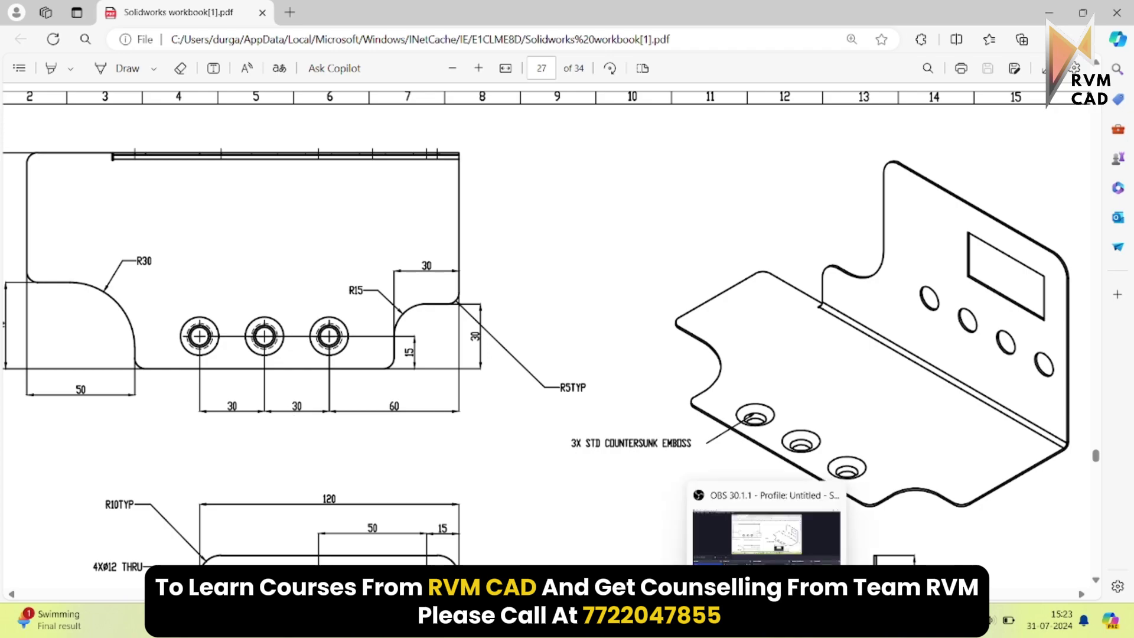
key(alt+Tab)
text(15)
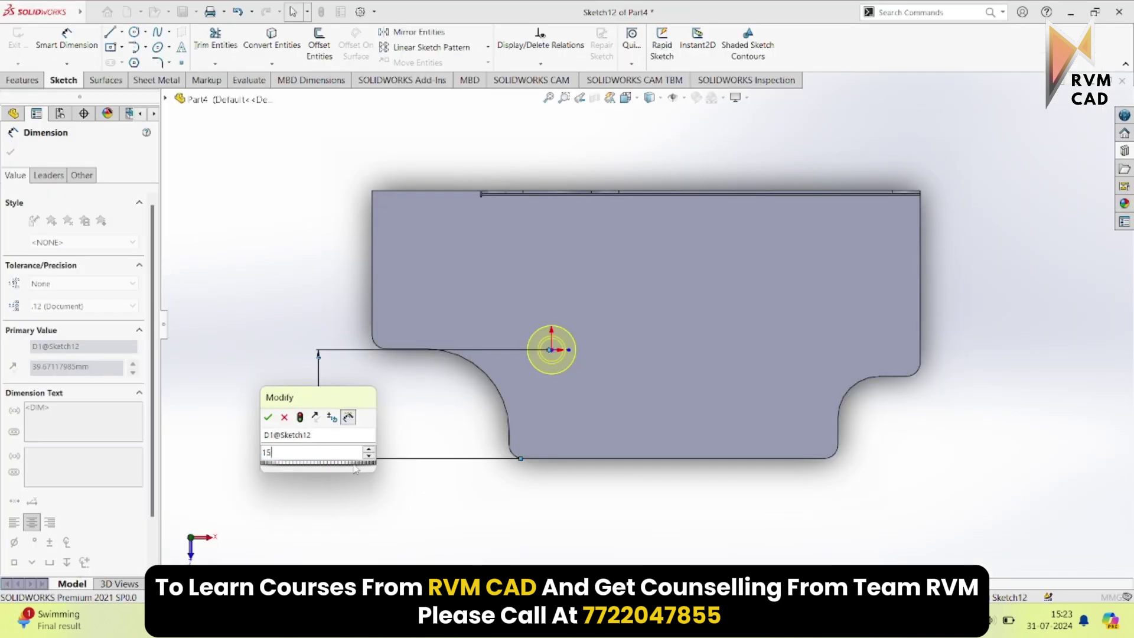
key(Return)
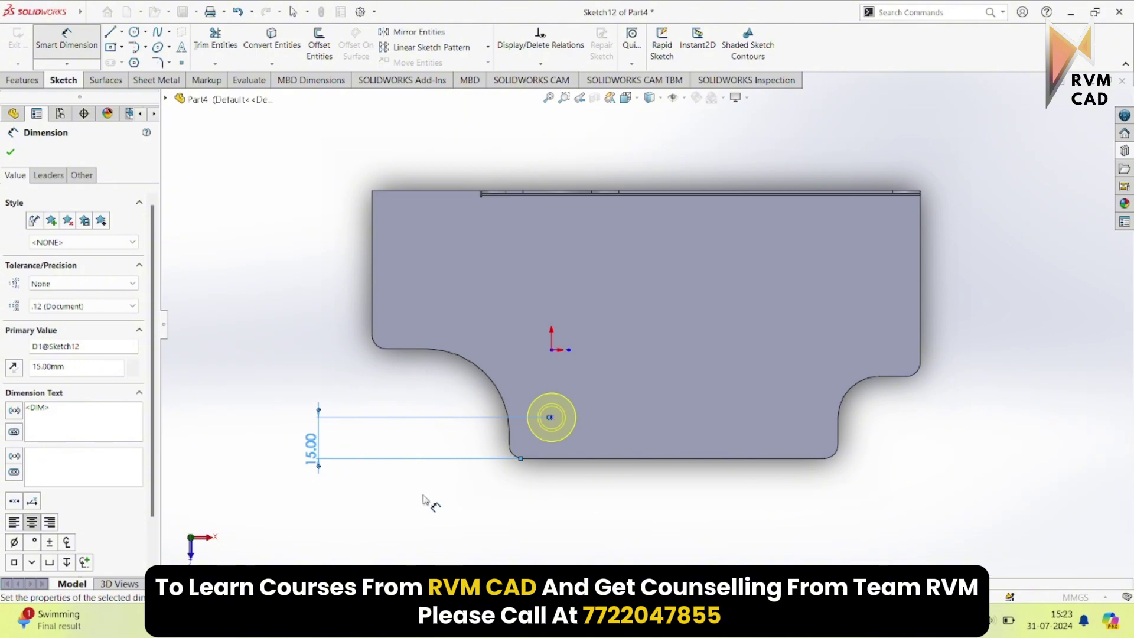
click(424, 500)
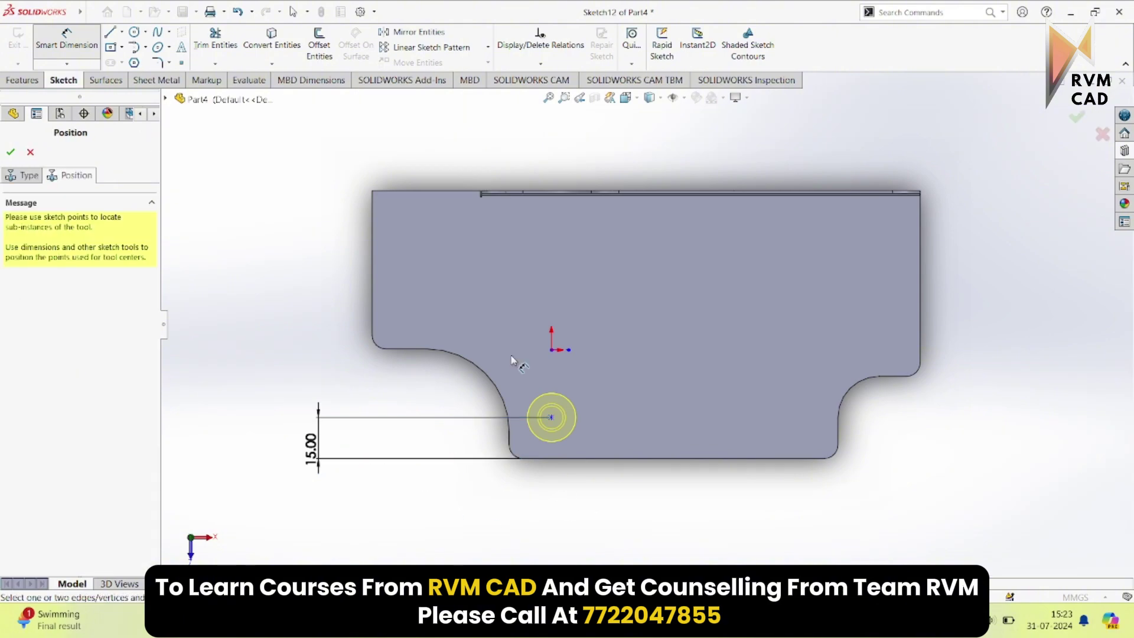
Dimension the emboss center 30+30+60 mm from the base's short side edge near the smaller cutout and finish the form tool feature.
click(551, 417)
click(921, 349)
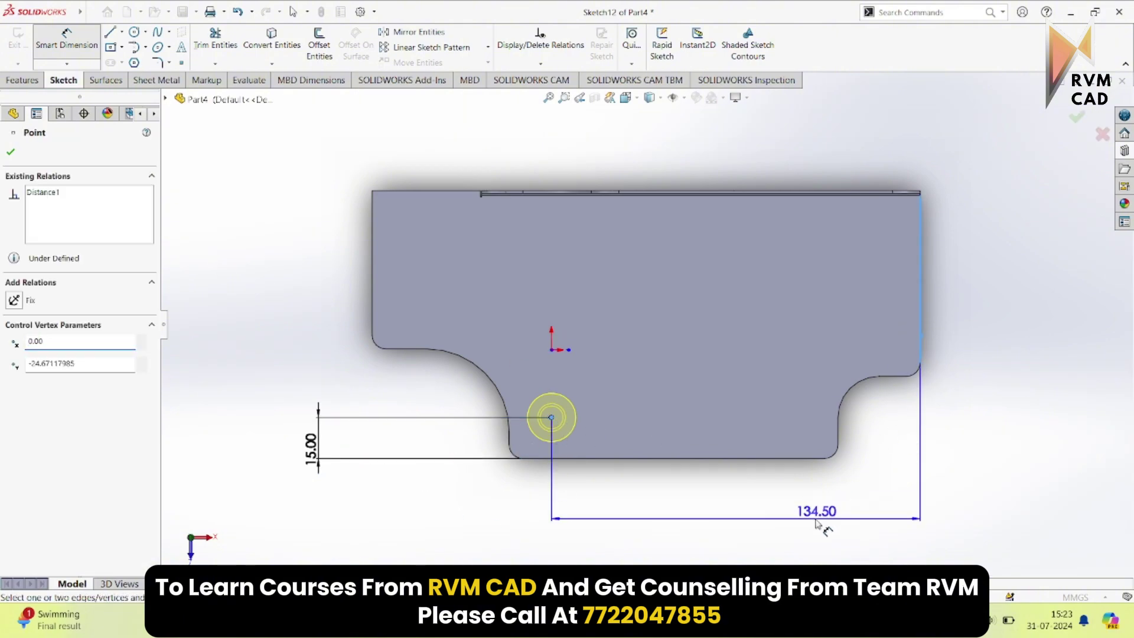
click(813, 518)
text(30)
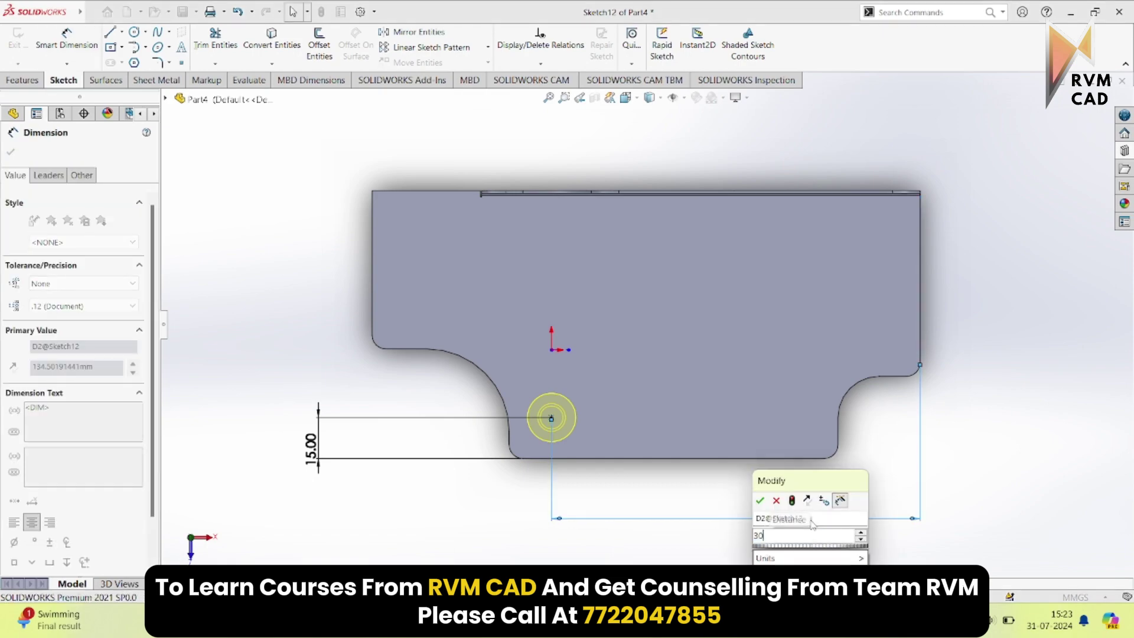
text(+30+60)
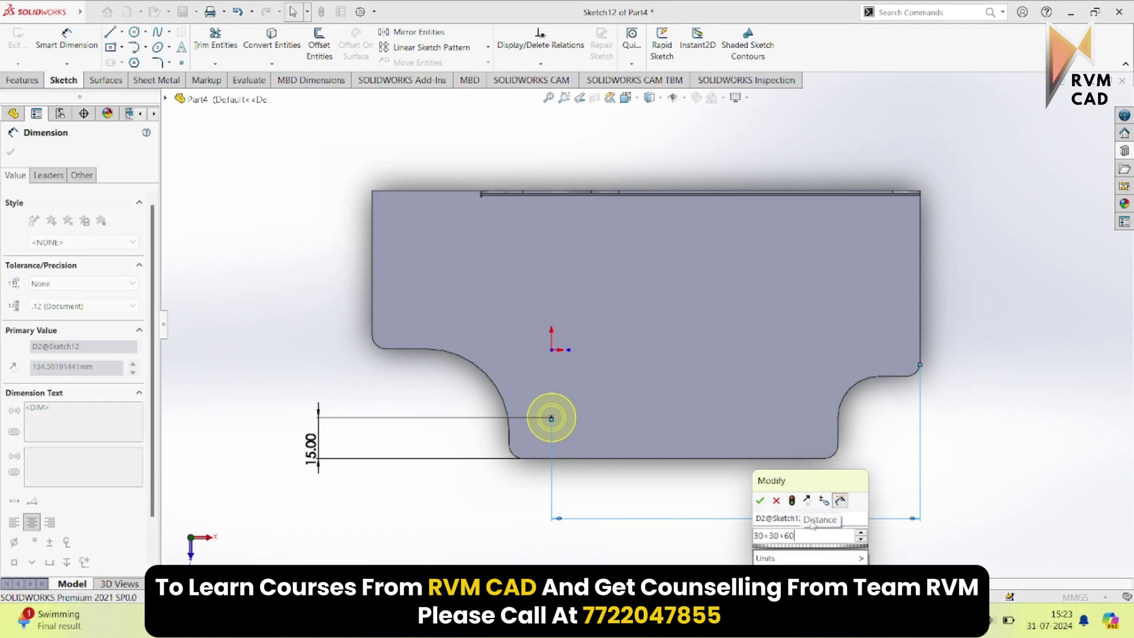
key(Return)
click(960, 488)
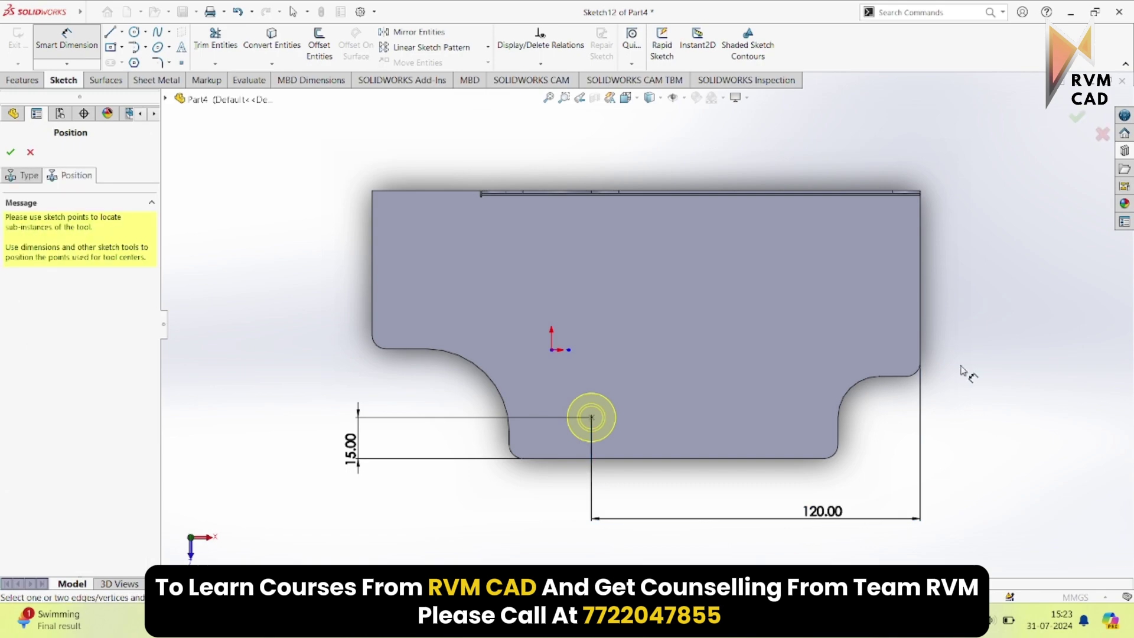
click(9, 153)
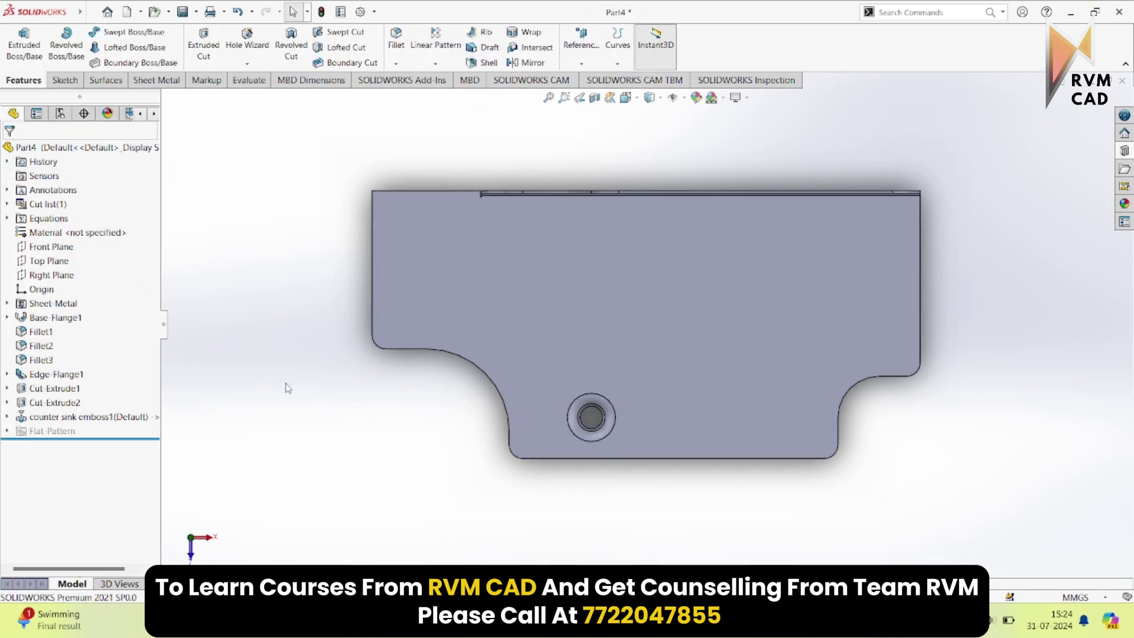
Try to pattern the countersunk emboss face linearly with 3 instances spaced 30 mm apart.
middle_drag(405, 482, 830, 195)
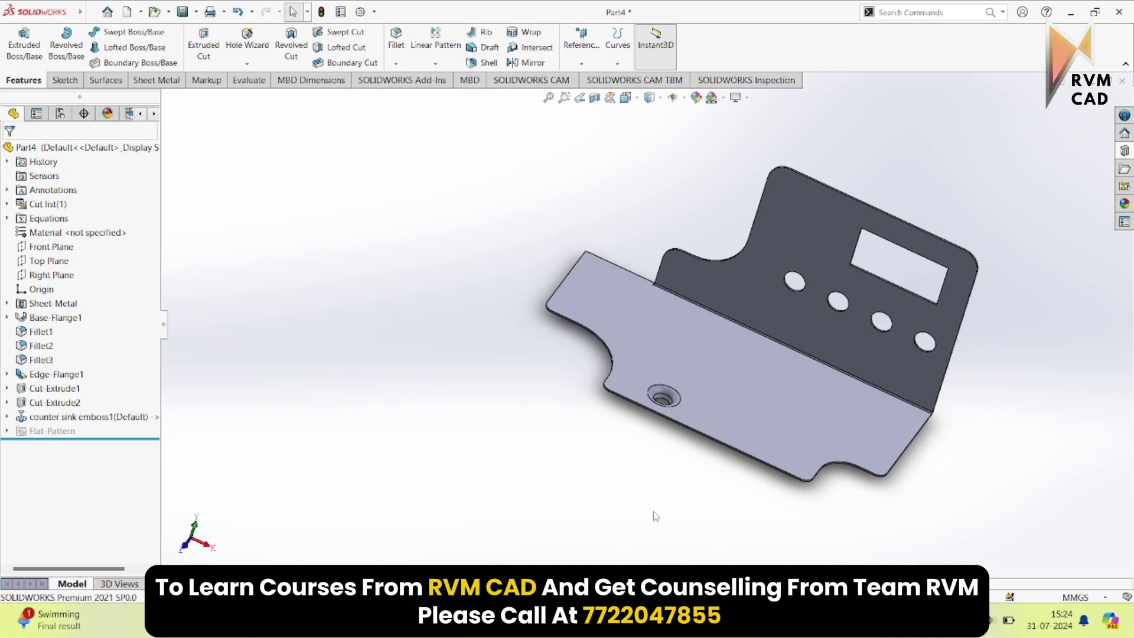
scroll(690, 503, down, 3)
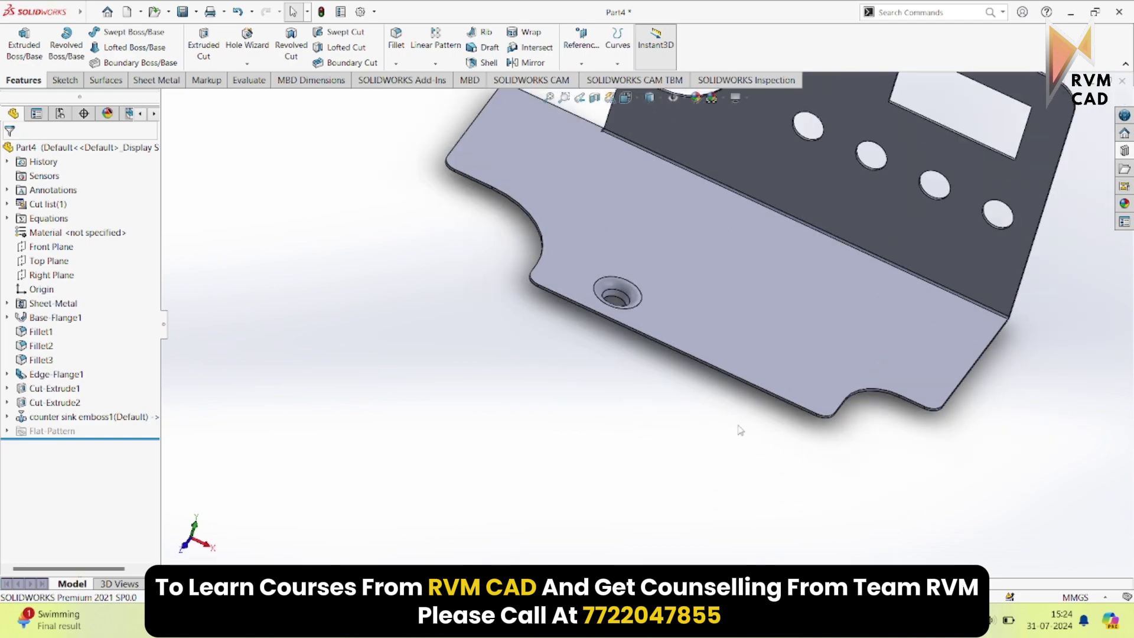
scroll(643, 211, down, 2)
scroll(642, 261, down, 2)
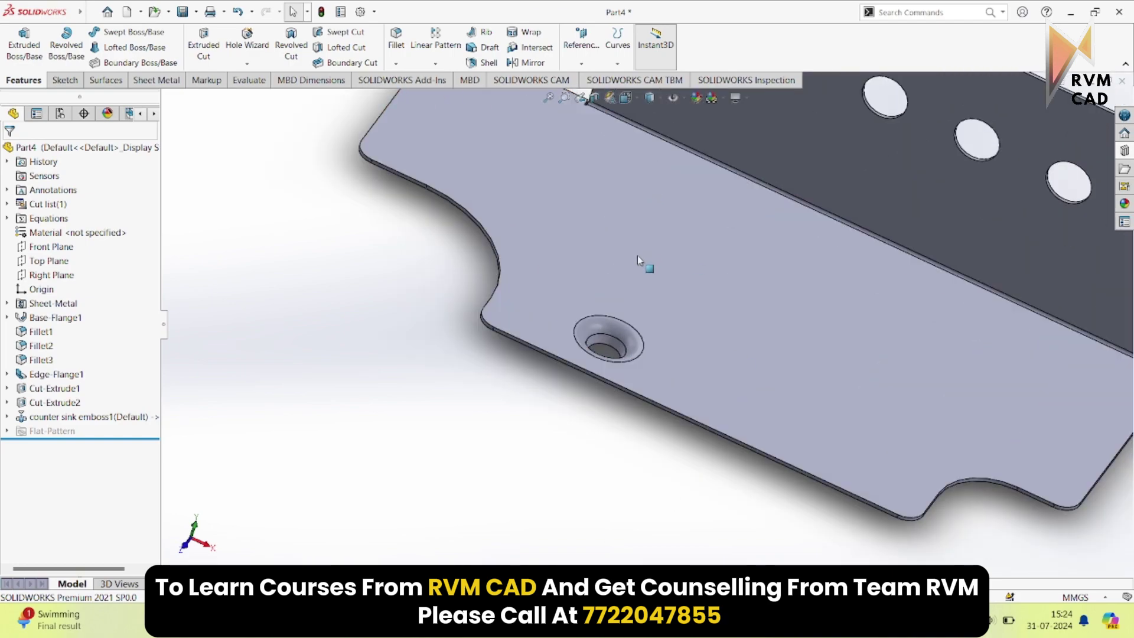
click(612, 321)
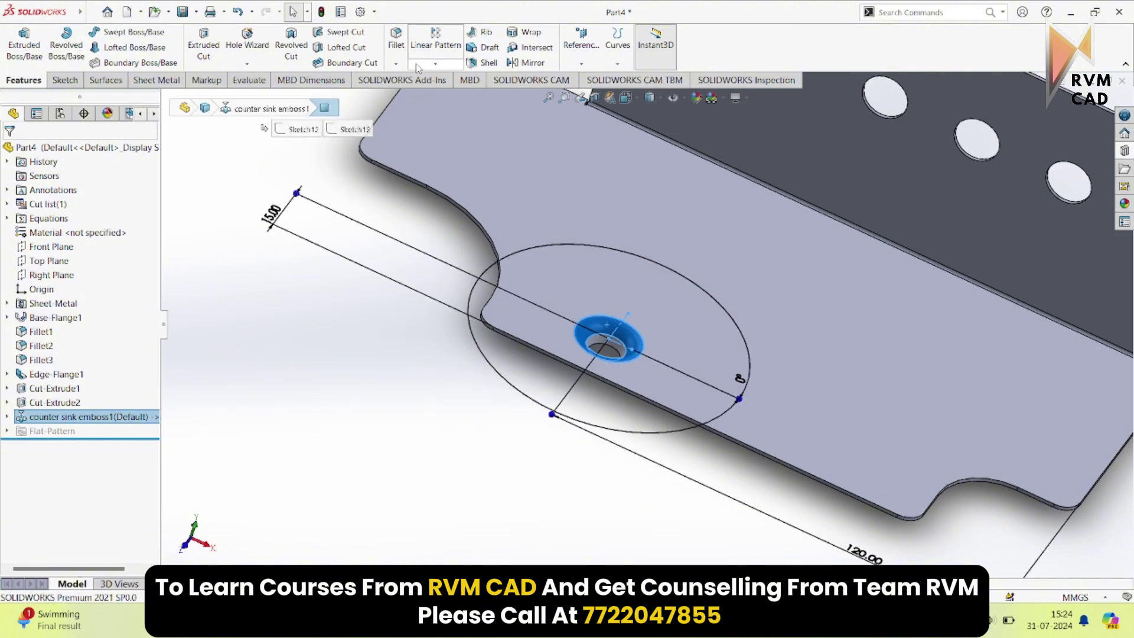
click(438, 37)
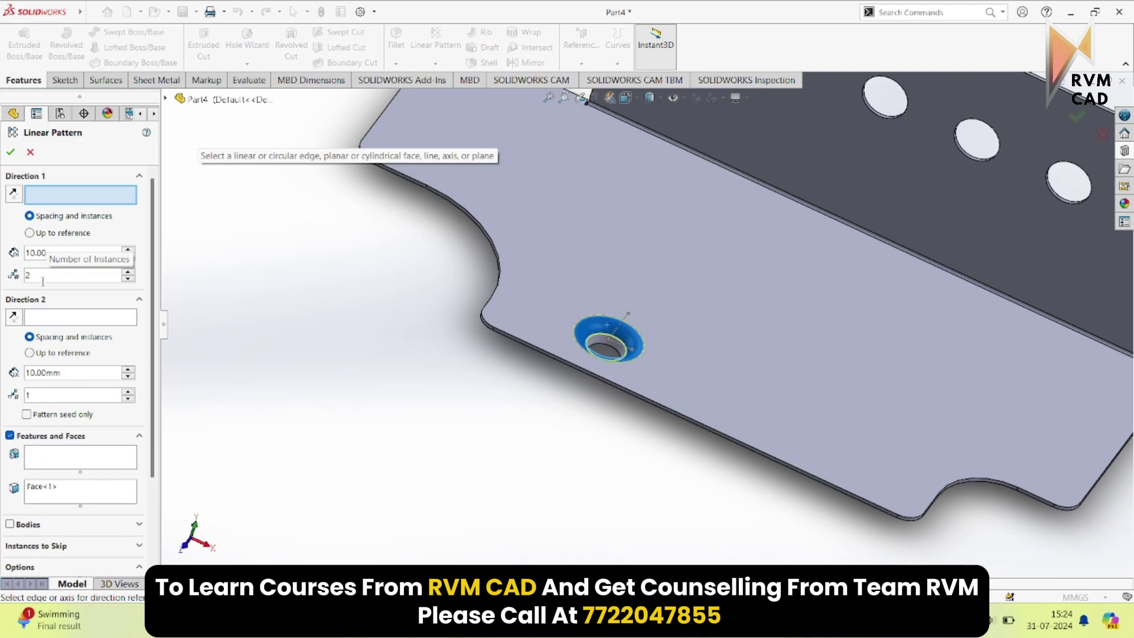
double_click(26, 280)
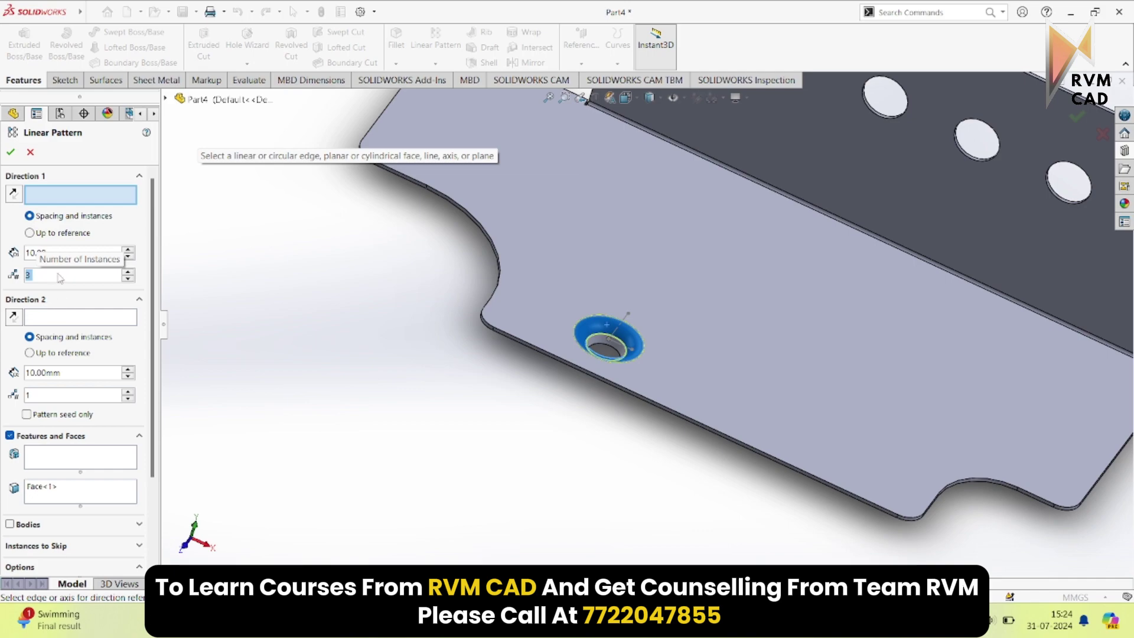
text(3)
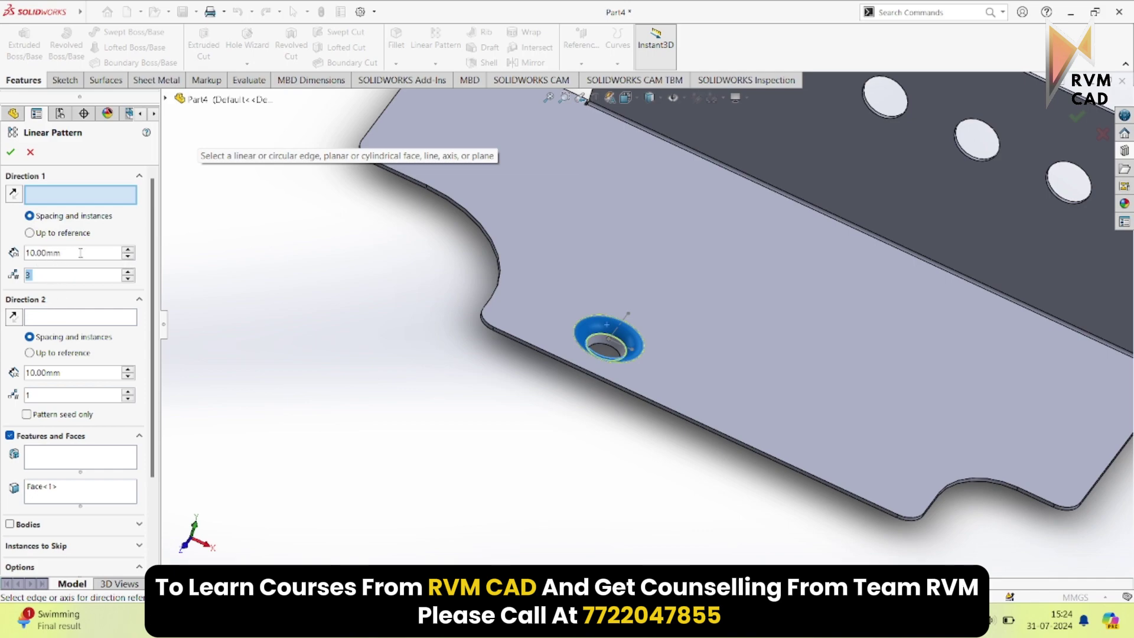
double_click(80, 253)
text(30)
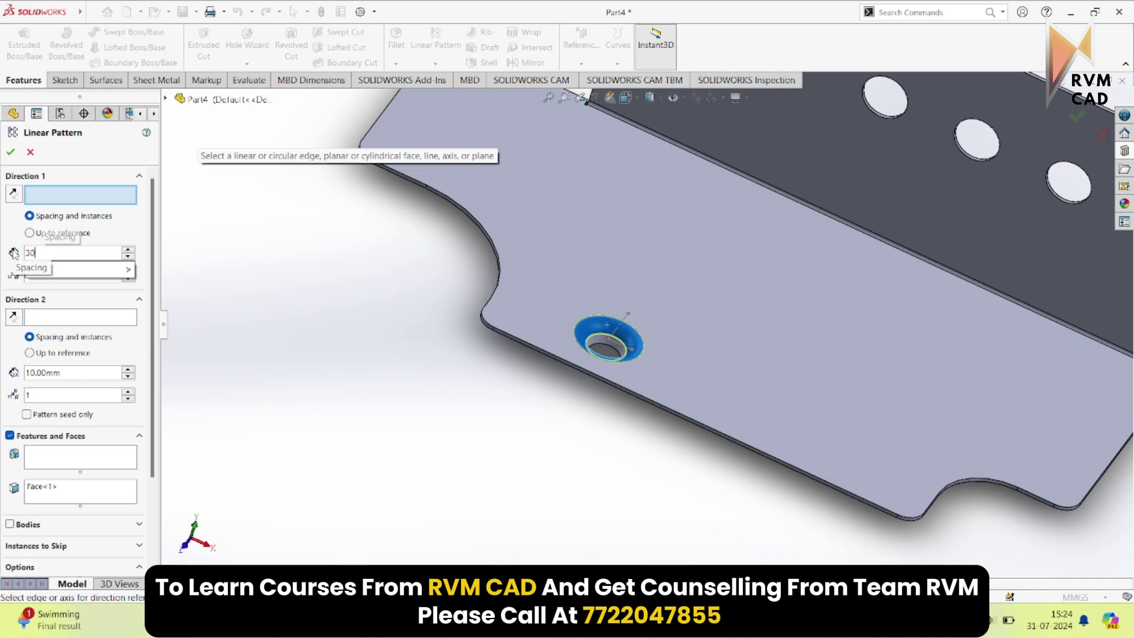
key(Return)
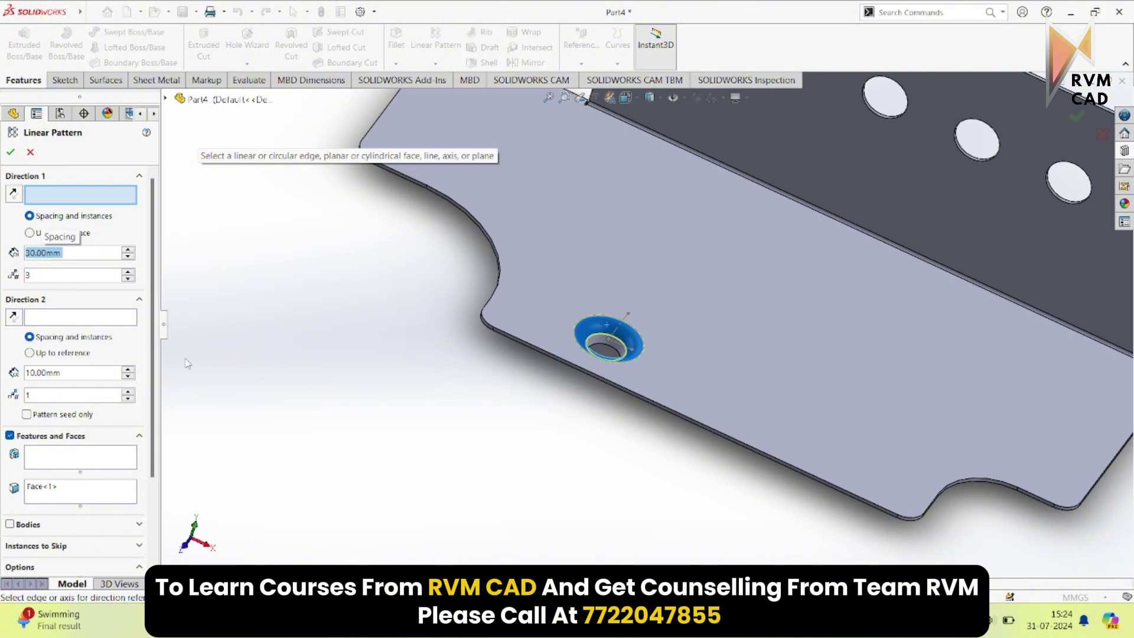
click(11, 152)
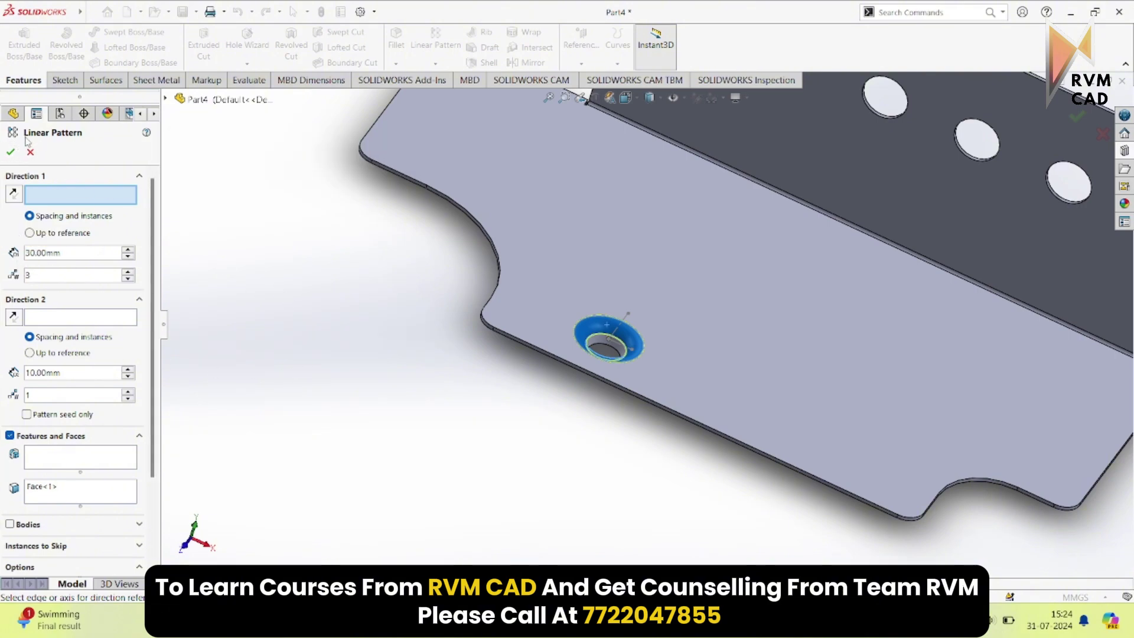
click(30, 152)
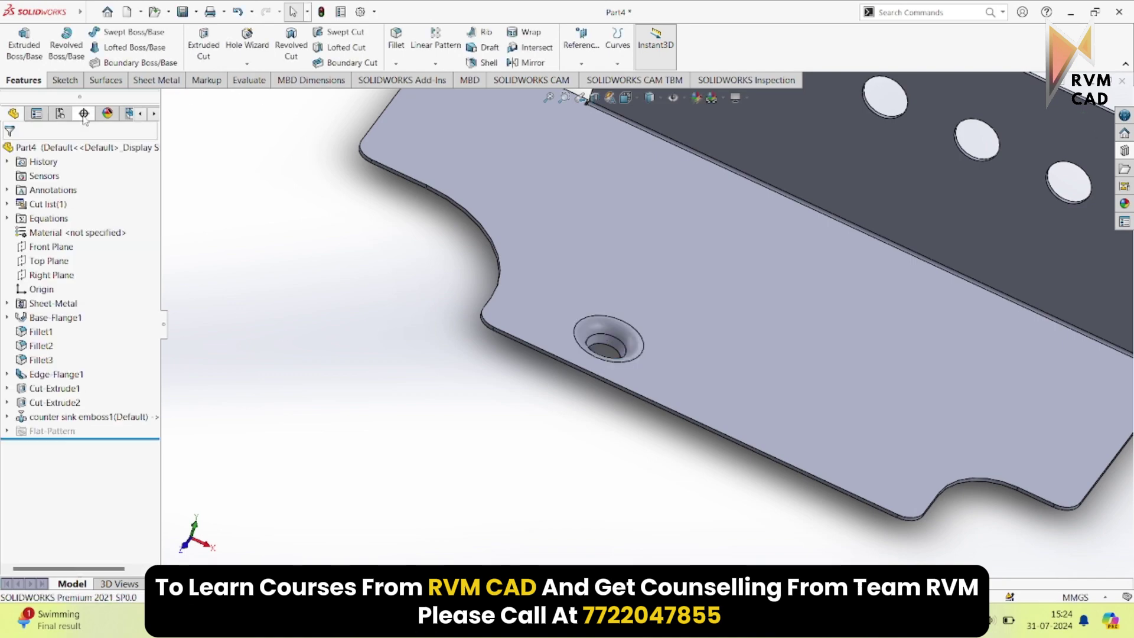
click(105, 79)
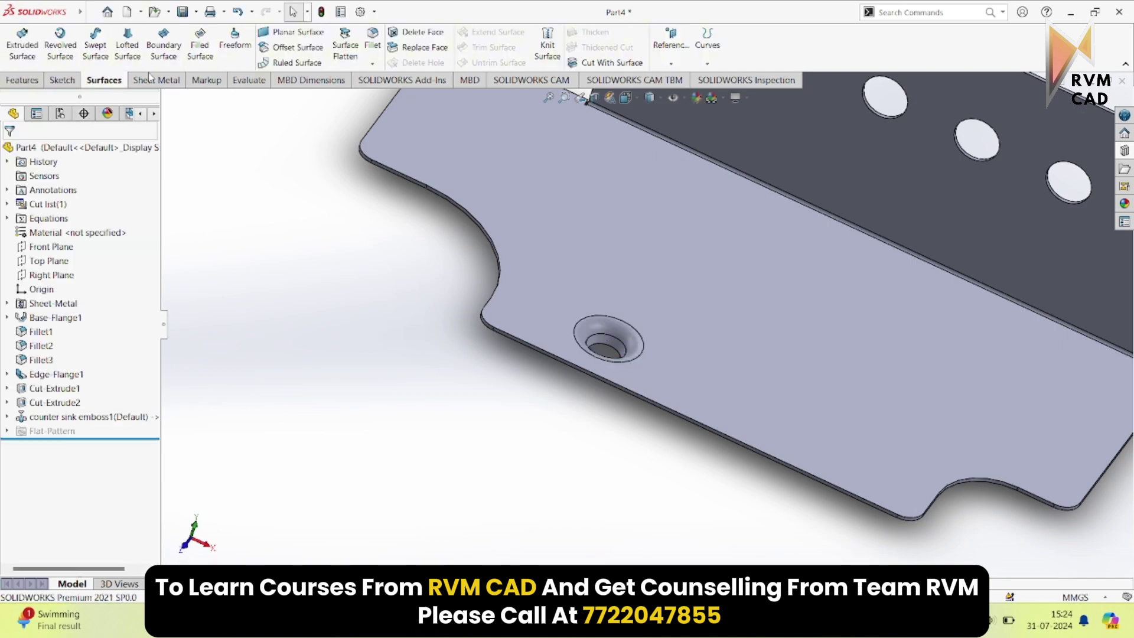
click(74, 82)
click(115, 83)
click(41, 84)
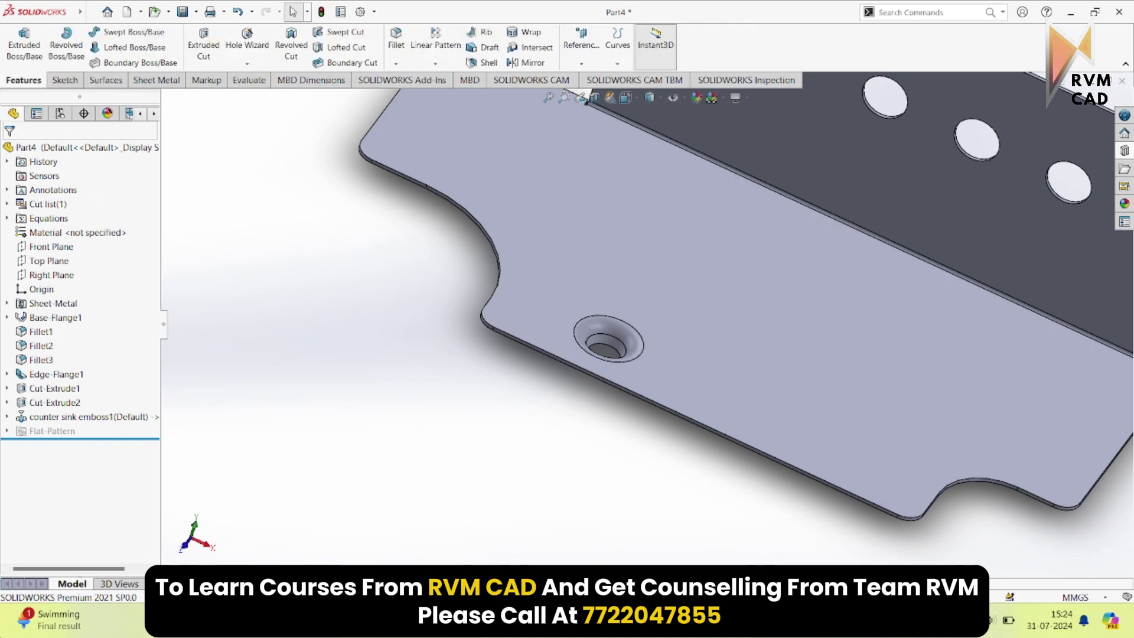
click(453, 62)
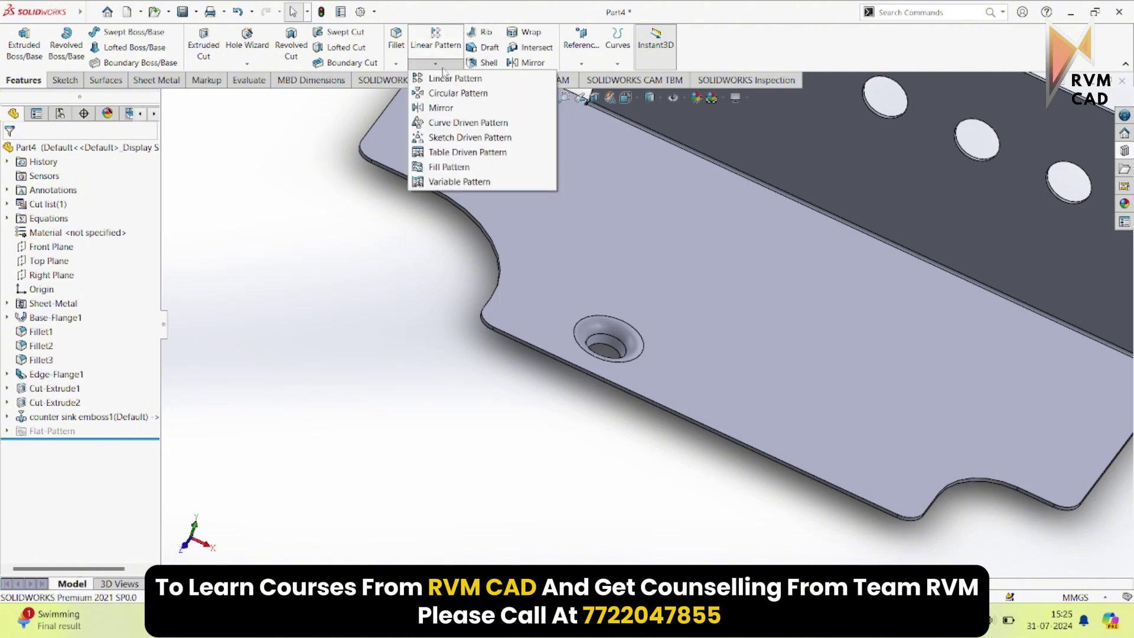
click(433, 29)
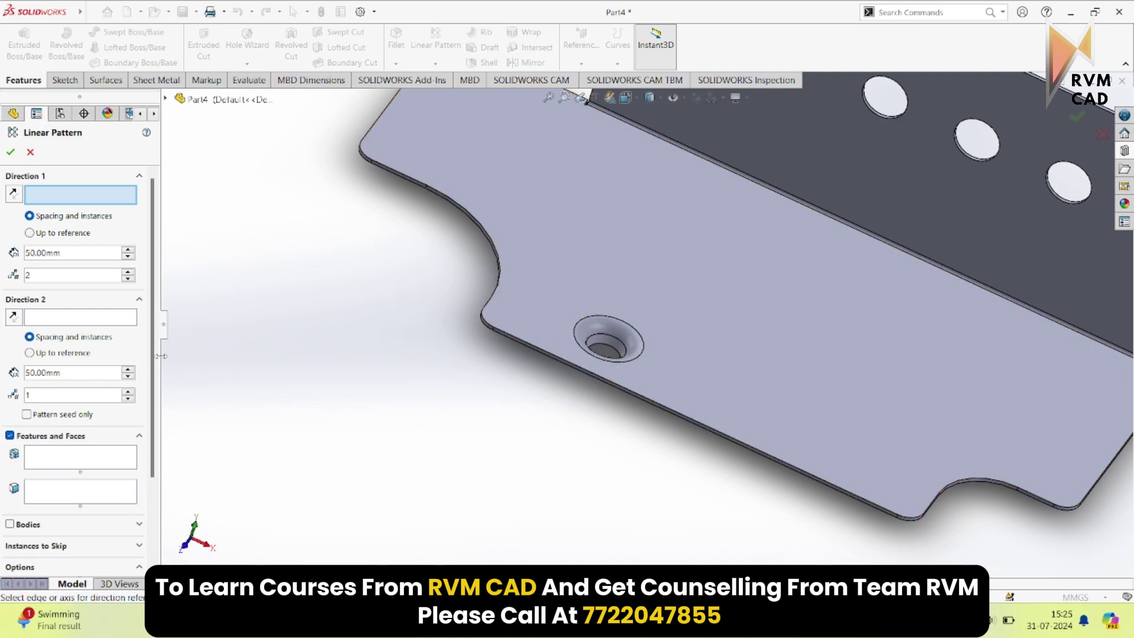
click(110, 397)
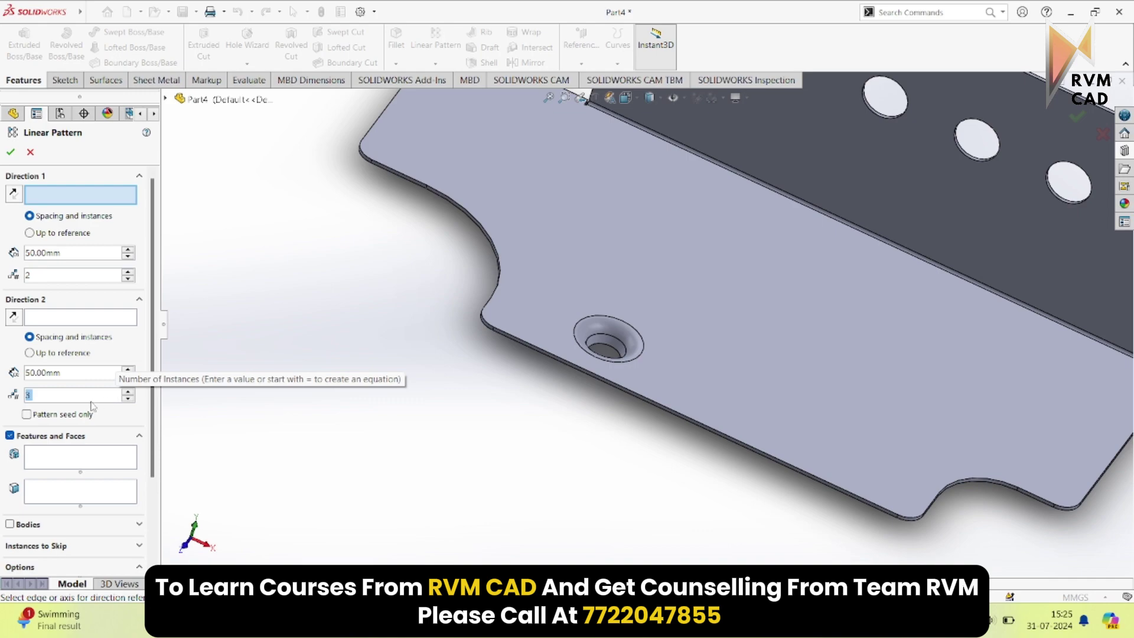
scroll(113, 402, down, 3)
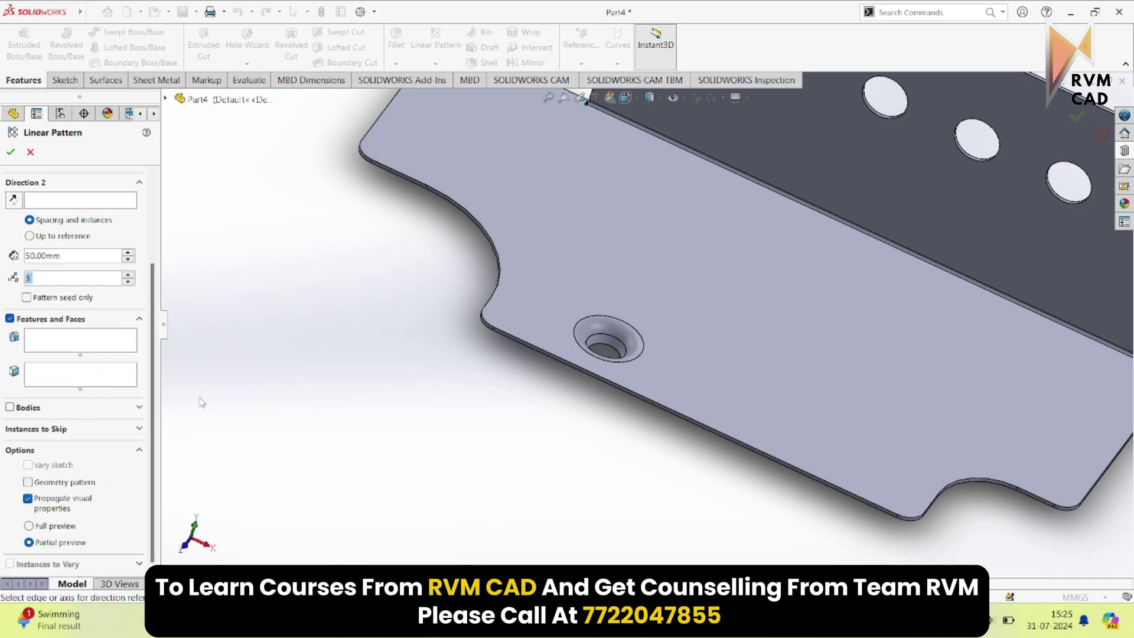
click(77, 377)
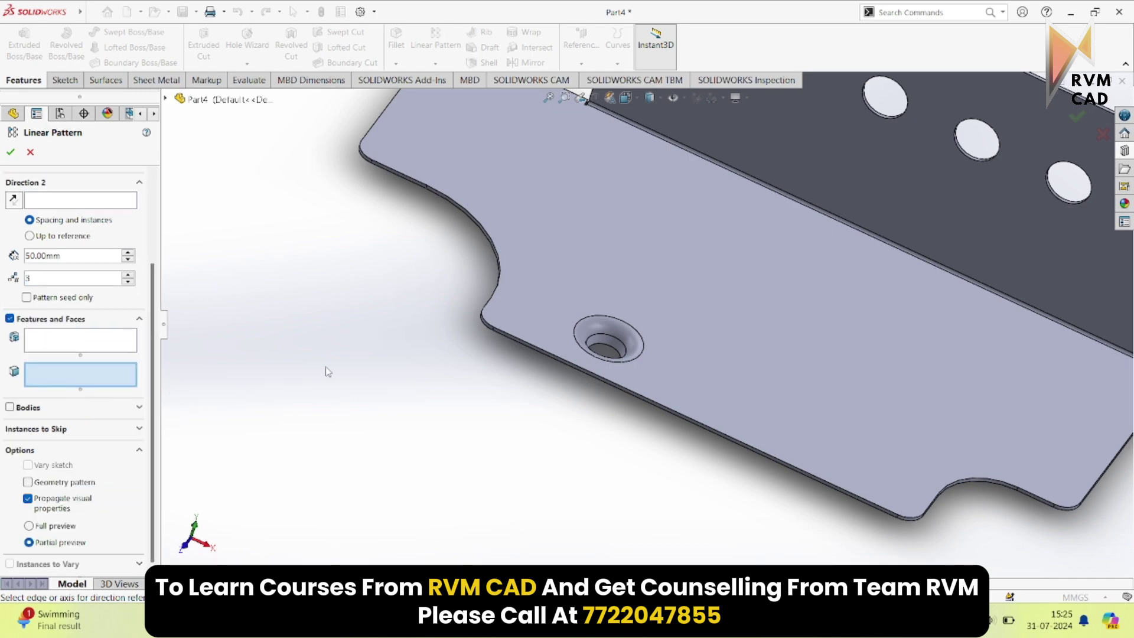
click(591, 334)
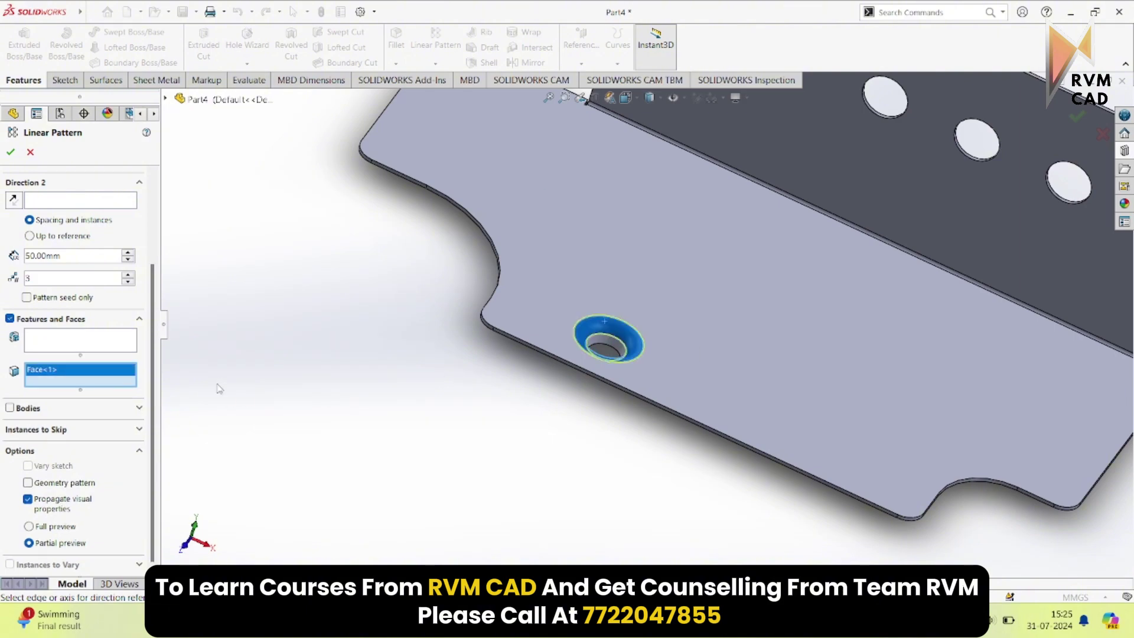
key(f)
click(43, 203)
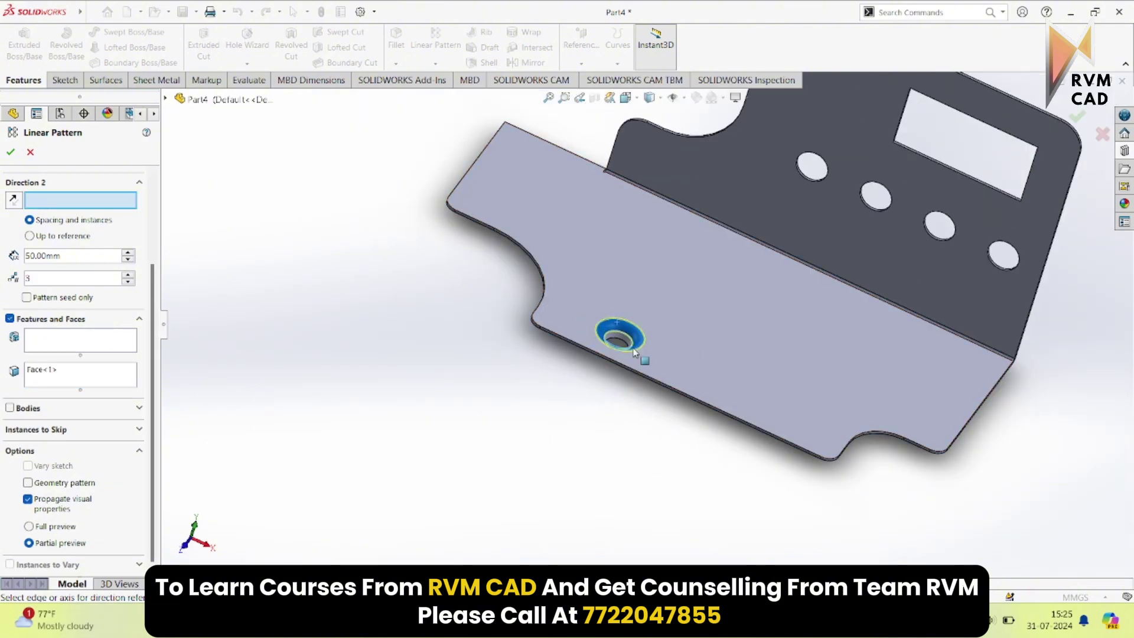
click(688, 320)
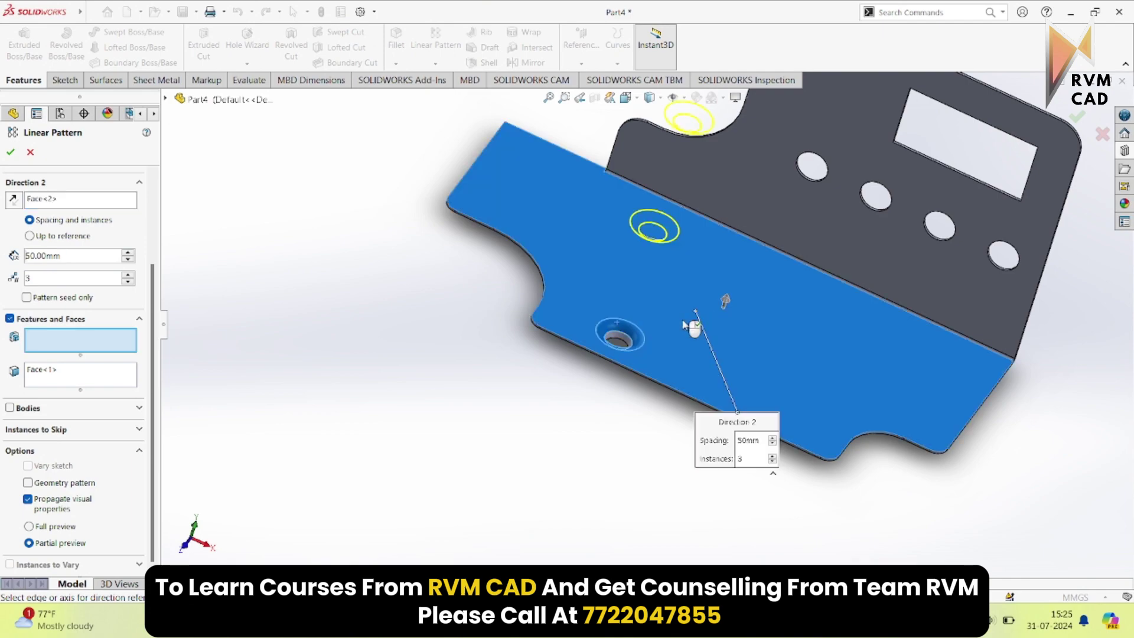
key(Escape)
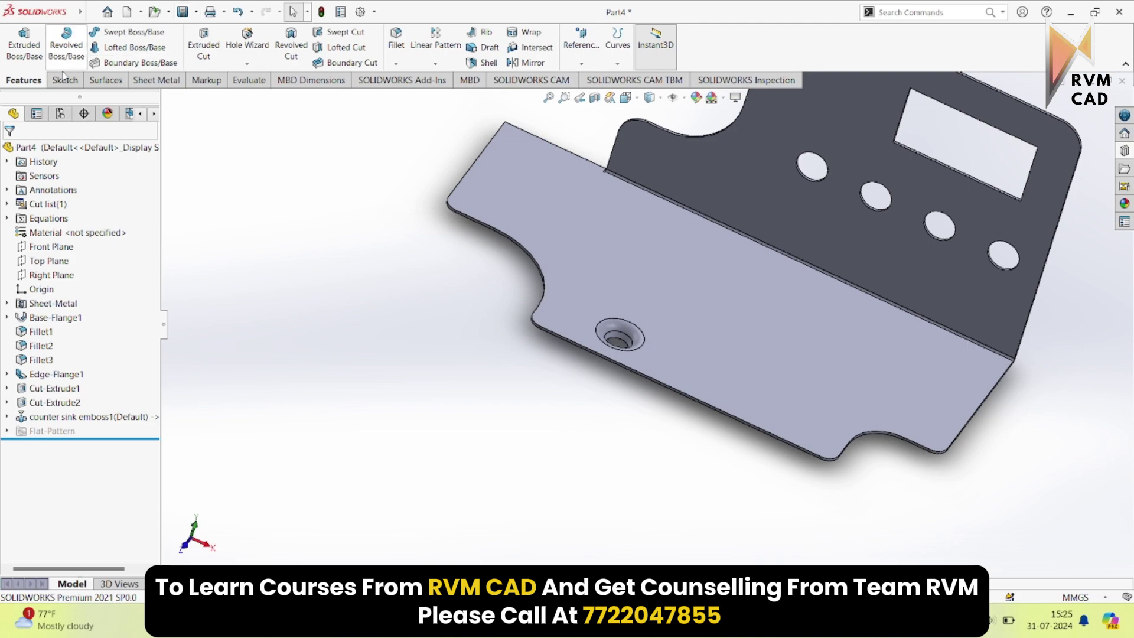
Start a Linear Pattern with the base's straight edge between the two cutouts as the first direction.
click(435, 40)
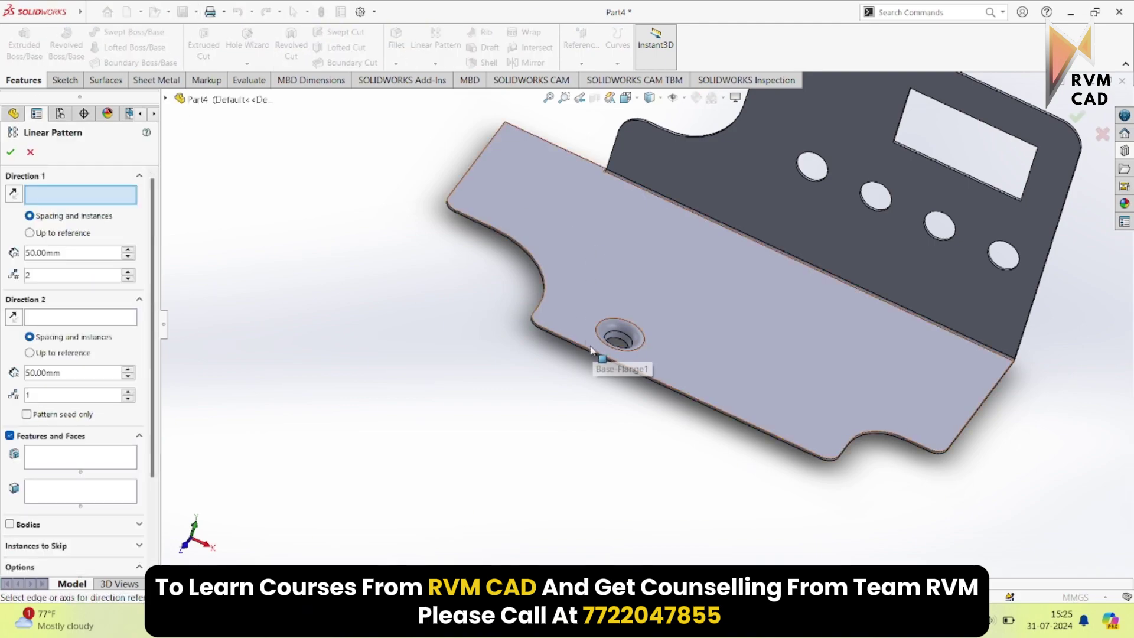
click(572, 352)
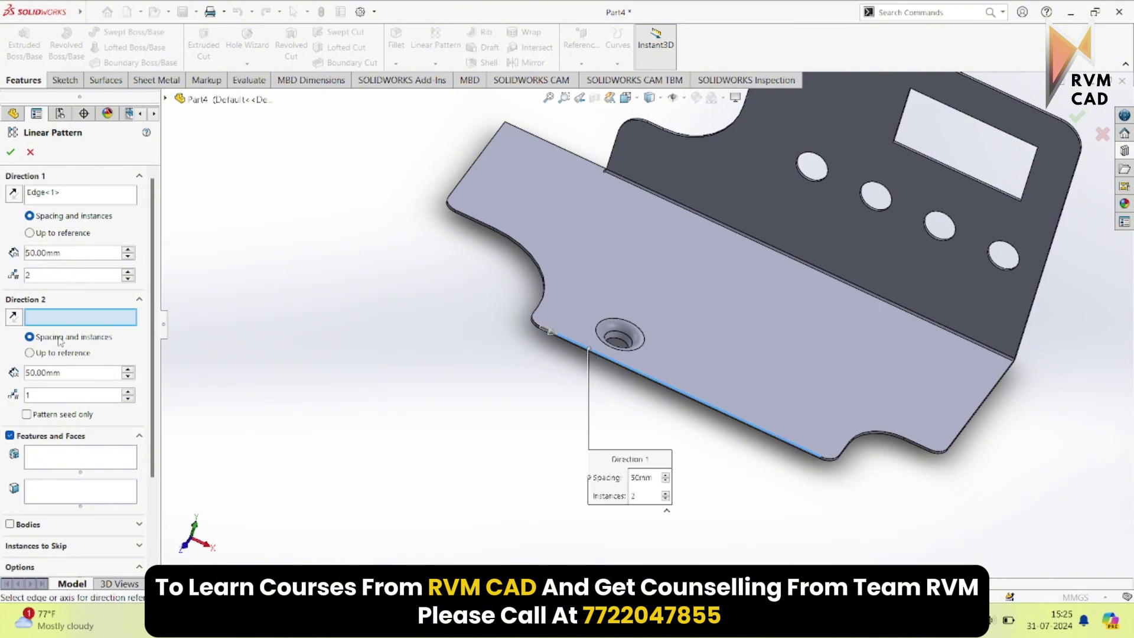